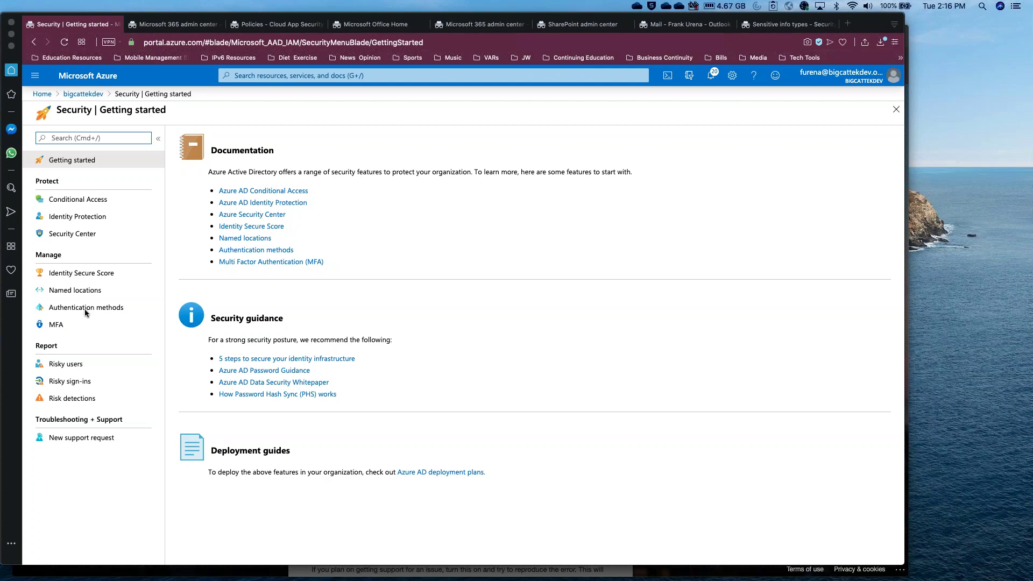
- Review CAS Policy - O365's users, cloud apps, conditions and session controls, then open Cloud App Security policies
left_click(91, 203)
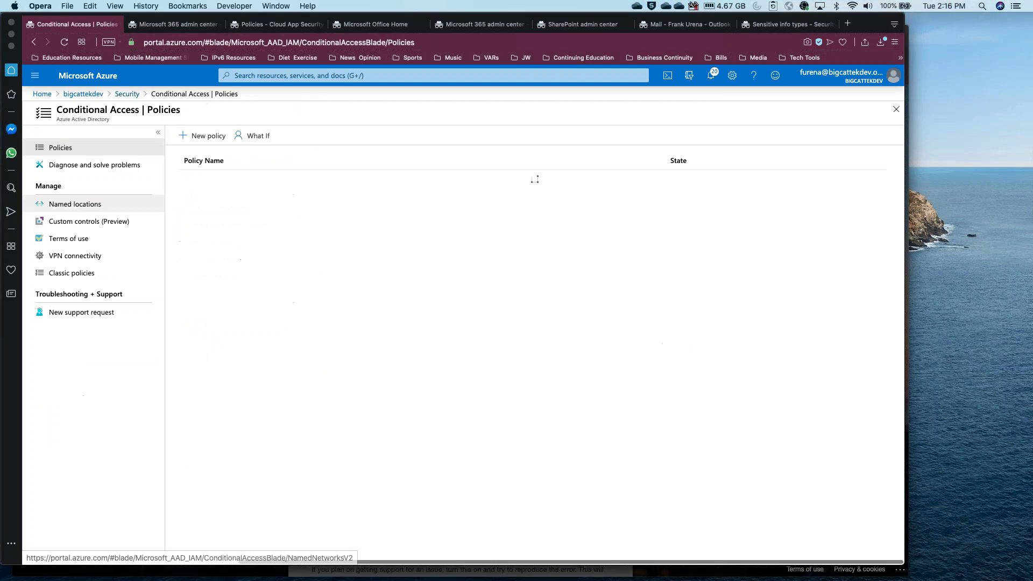
left_click(253, 270)
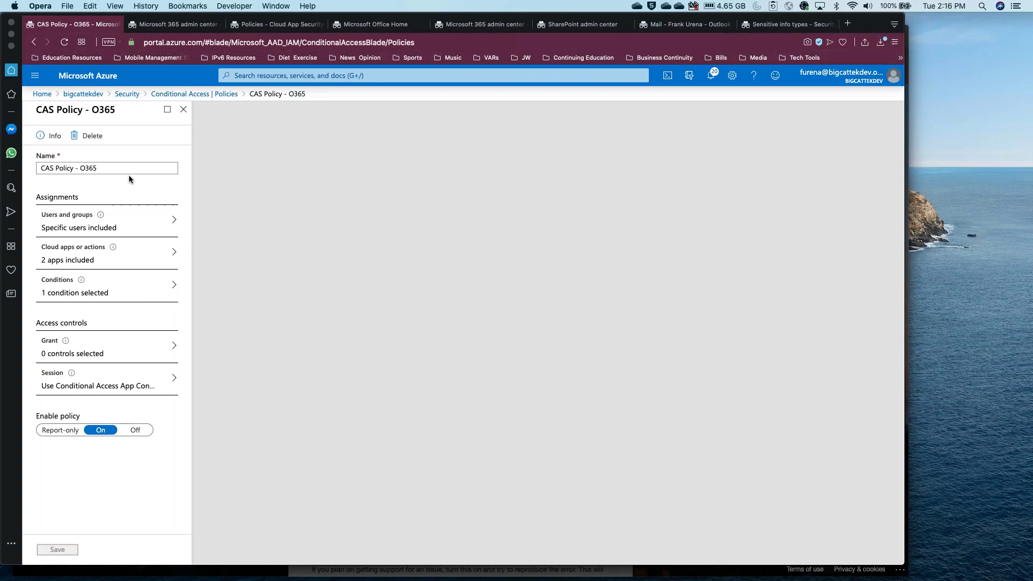
left_click(125, 223)
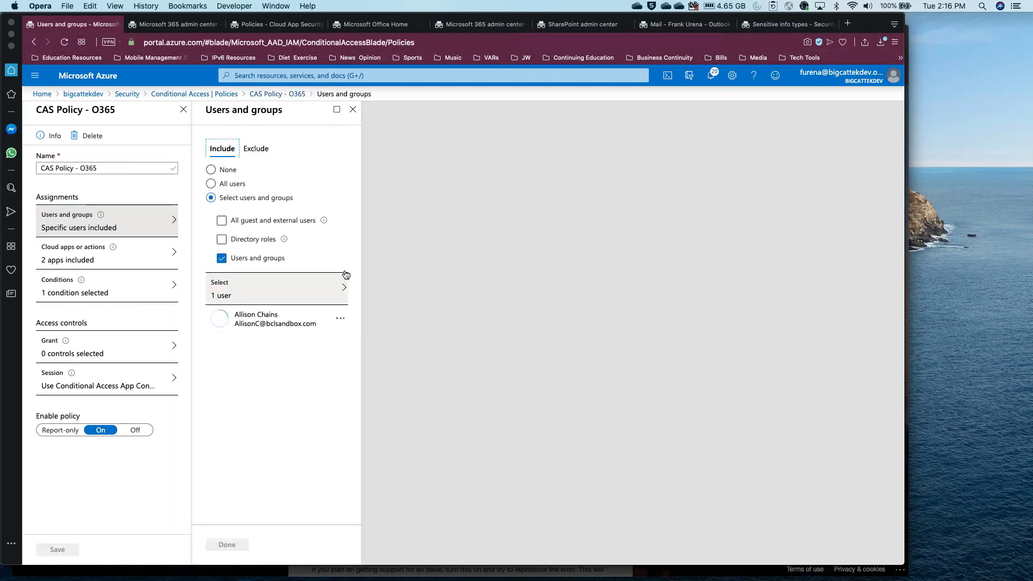
left_click(128, 246)
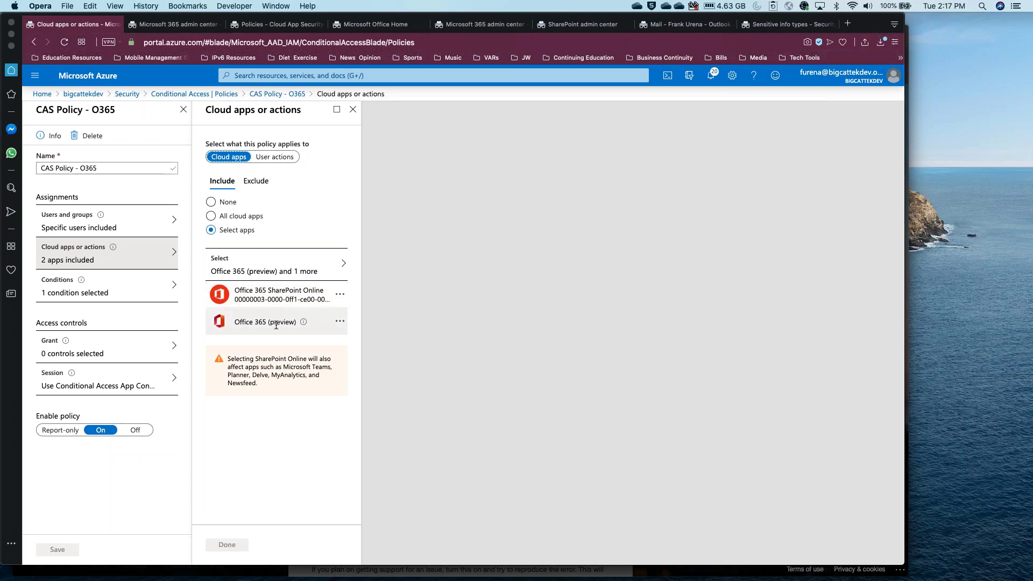
left_click(139, 296)
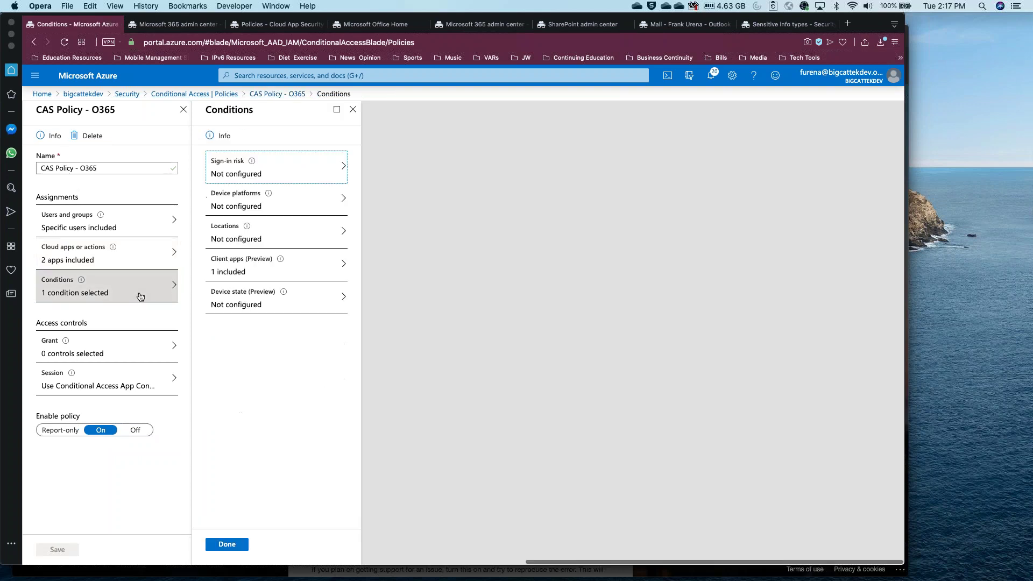
left_click(122, 377)
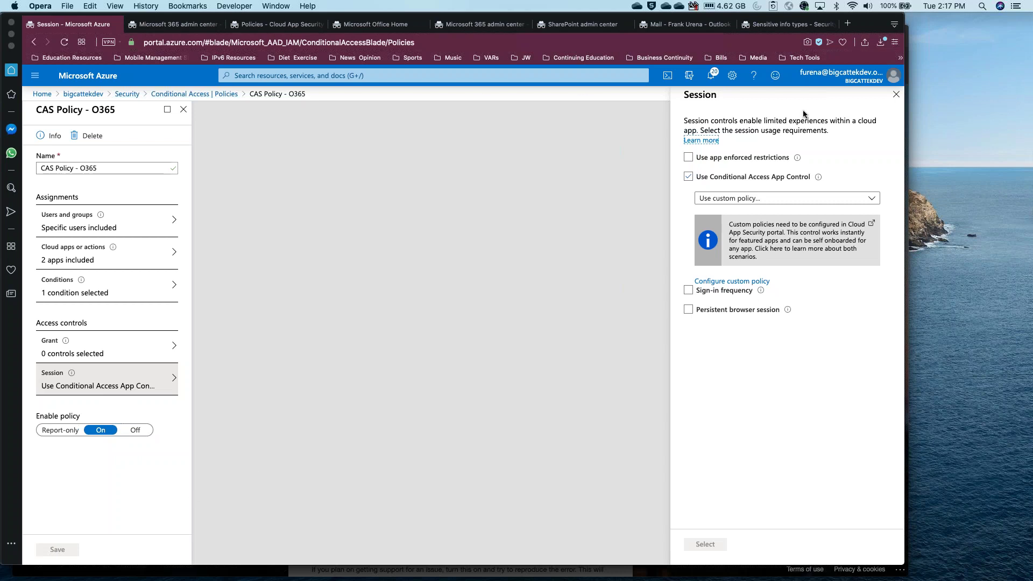
left_click(266, 30)
scroll(244, 250, "up", 3)
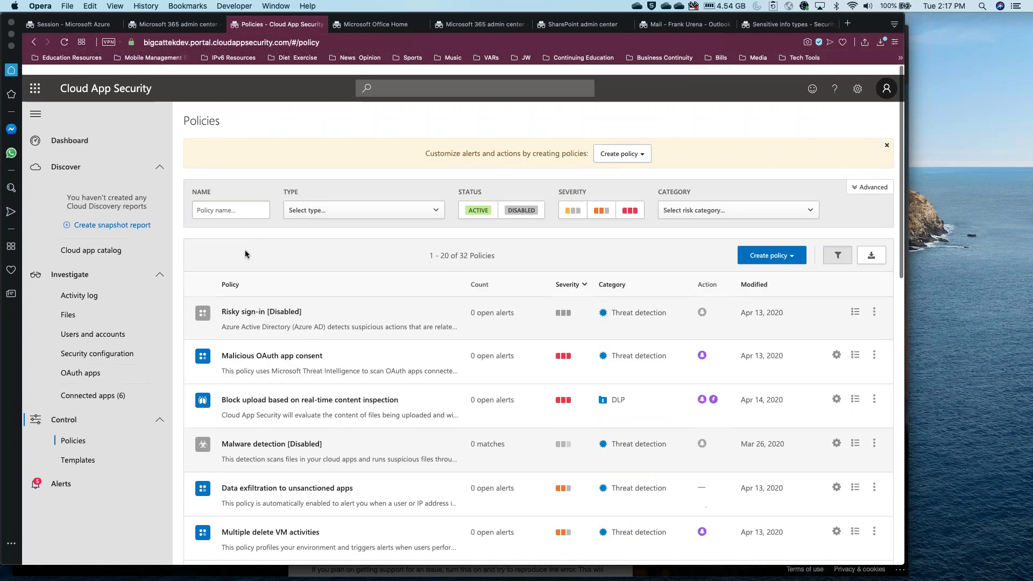
- Filter the policies list by Type to show only session policies
left_click(332, 206)
scroll(334, 376, "down", 1)
left_click(333, 387)
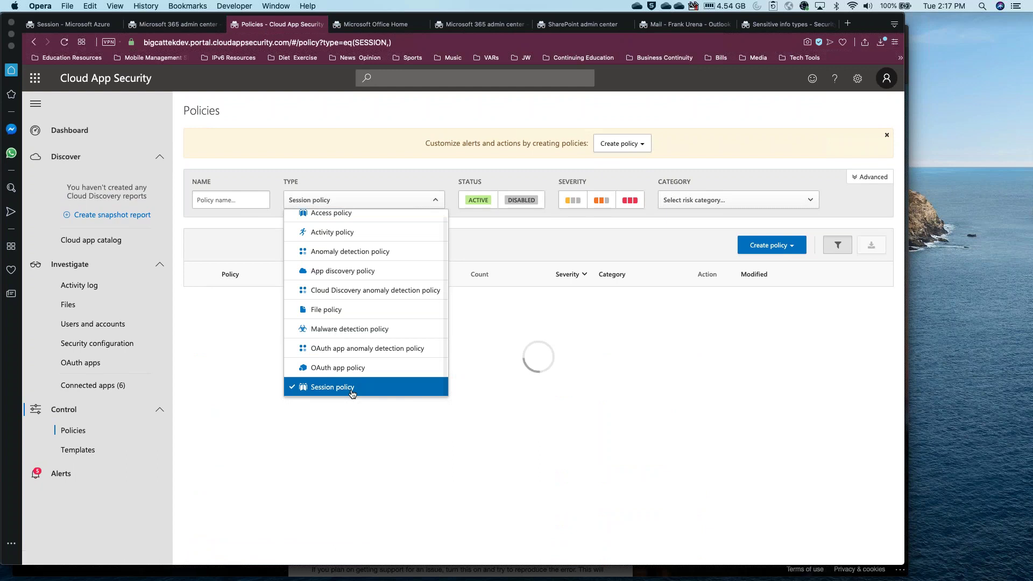
left_click(347, 445)
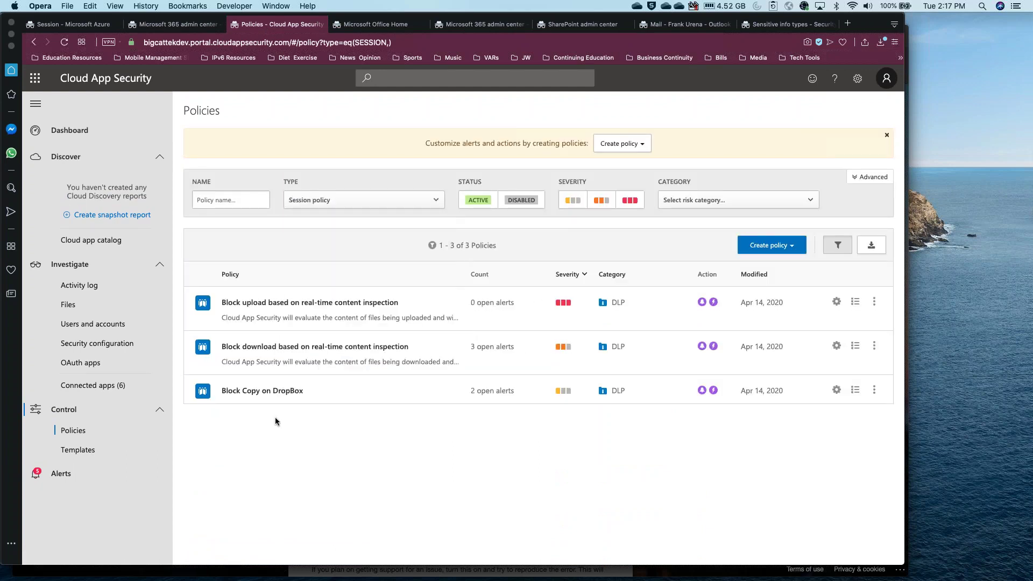
- Review the Conditional Access App Control connected apps, then start a new session policy
left_click(857, 79)
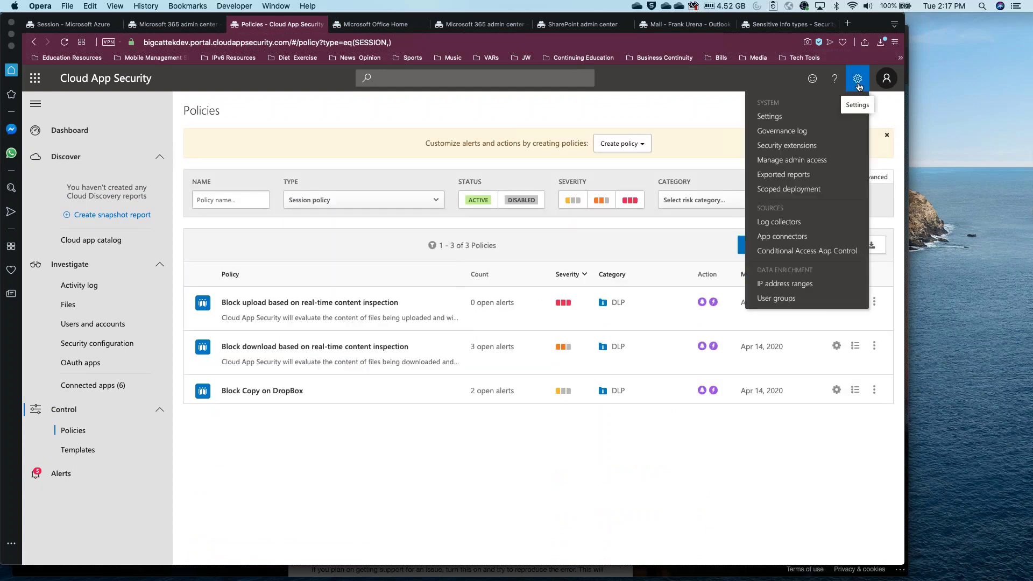
left_click(830, 253)
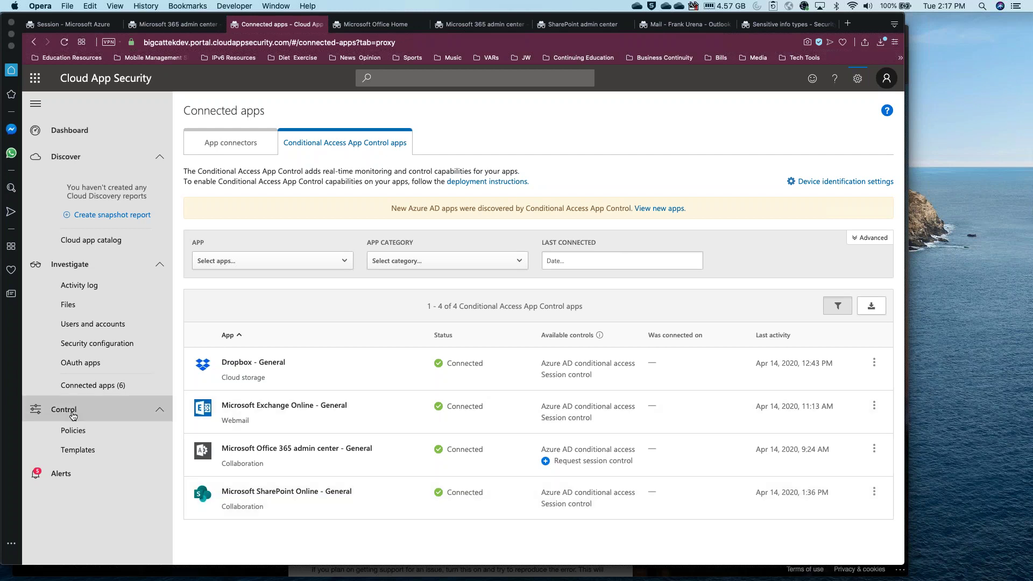
left_click(81, 430)
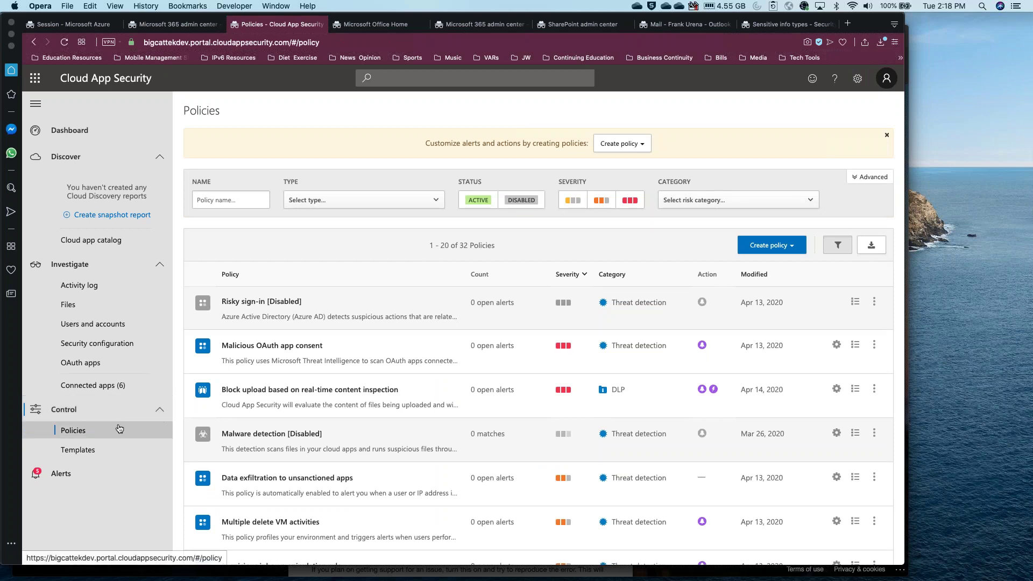
left_click(781, 245)
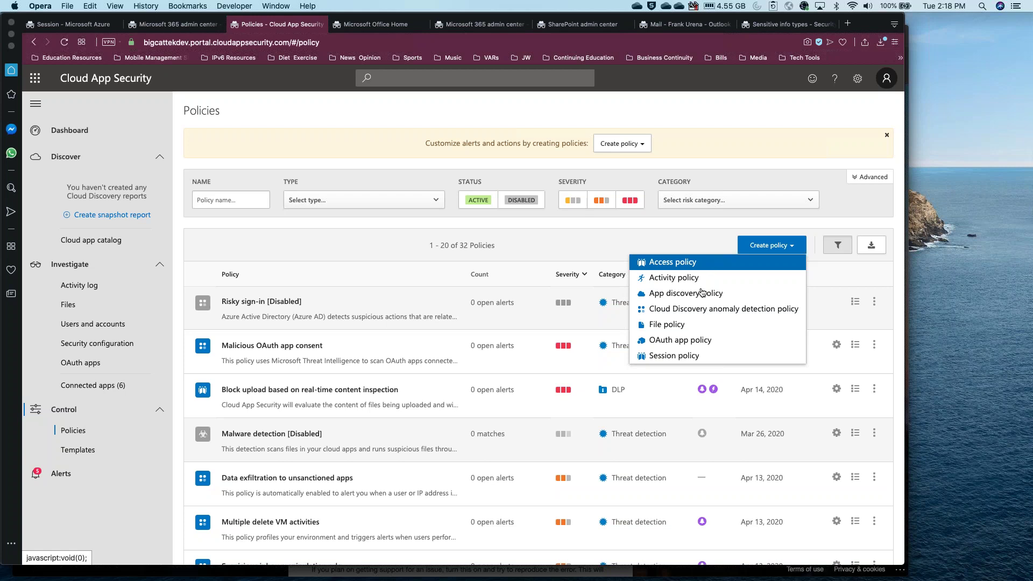
left_click(677, 357)
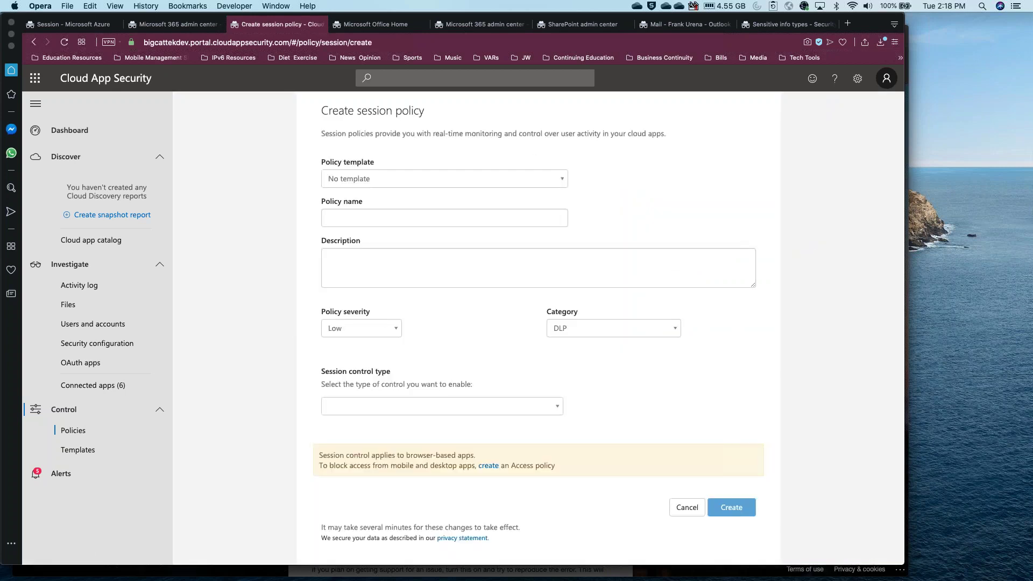
- Apply the Block download content inspection template to the new session policy
left_click(529, 184)
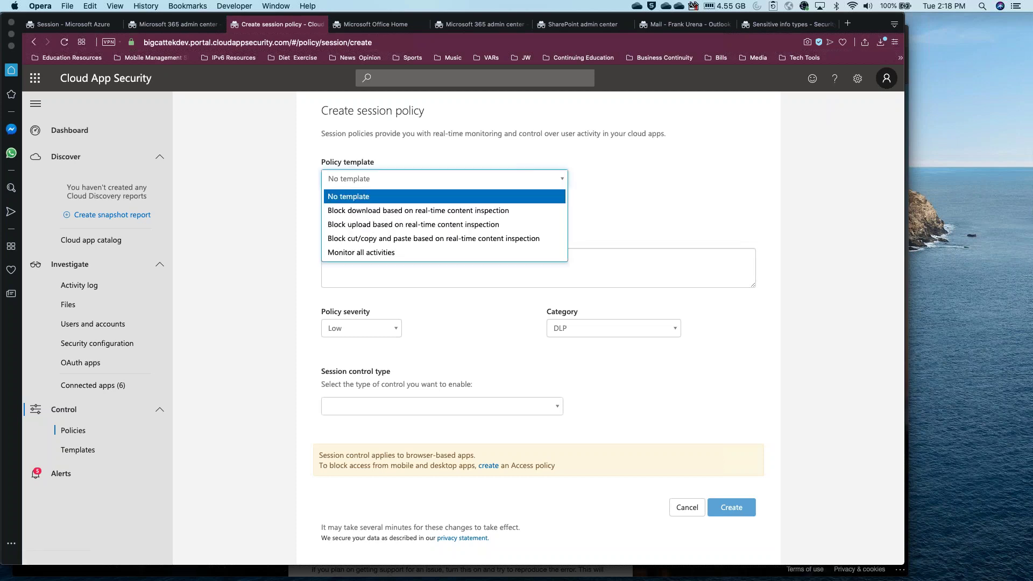
left_click(505, 211)
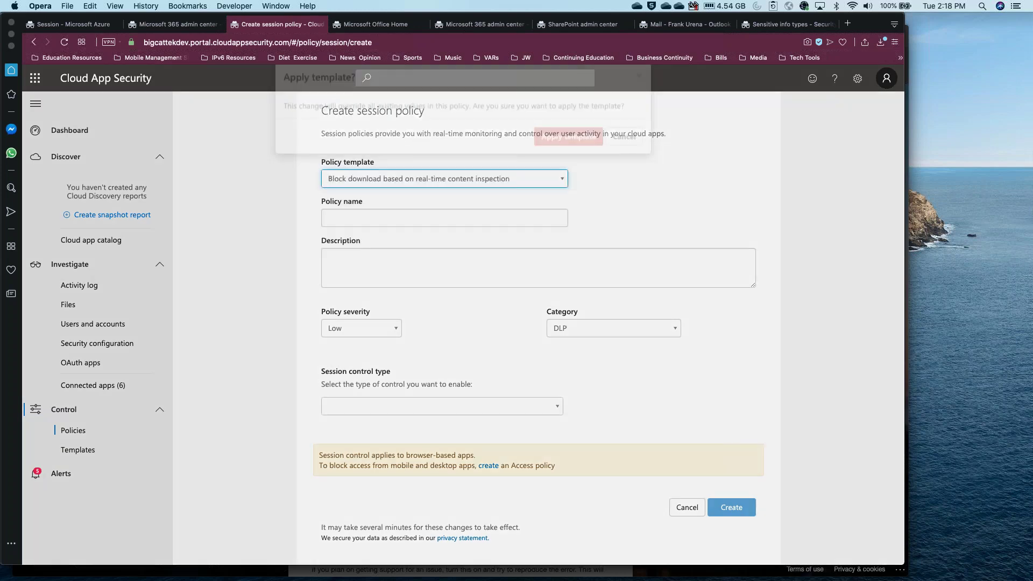
key("Return")
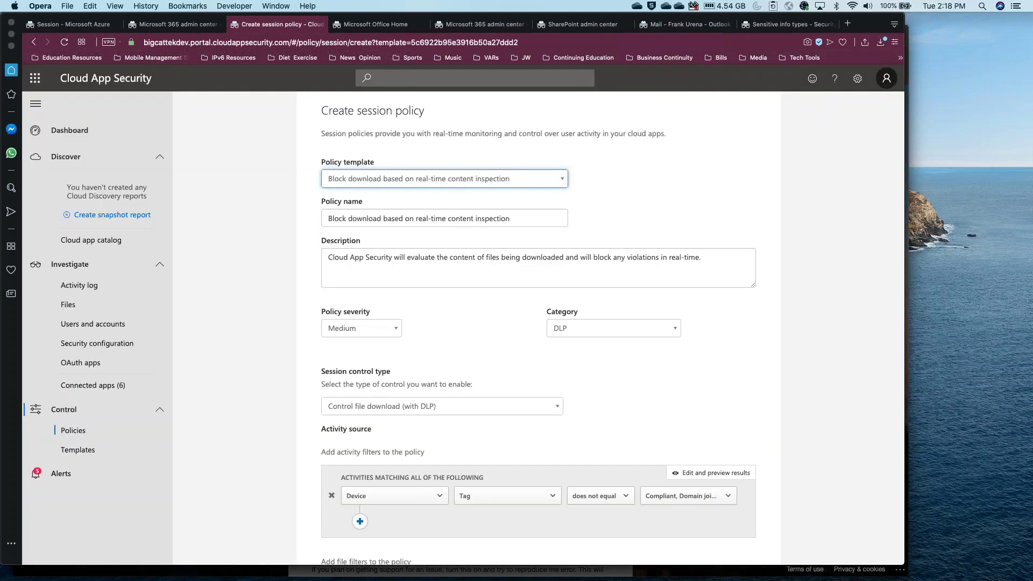
scroll(496, 331, "down", 3)
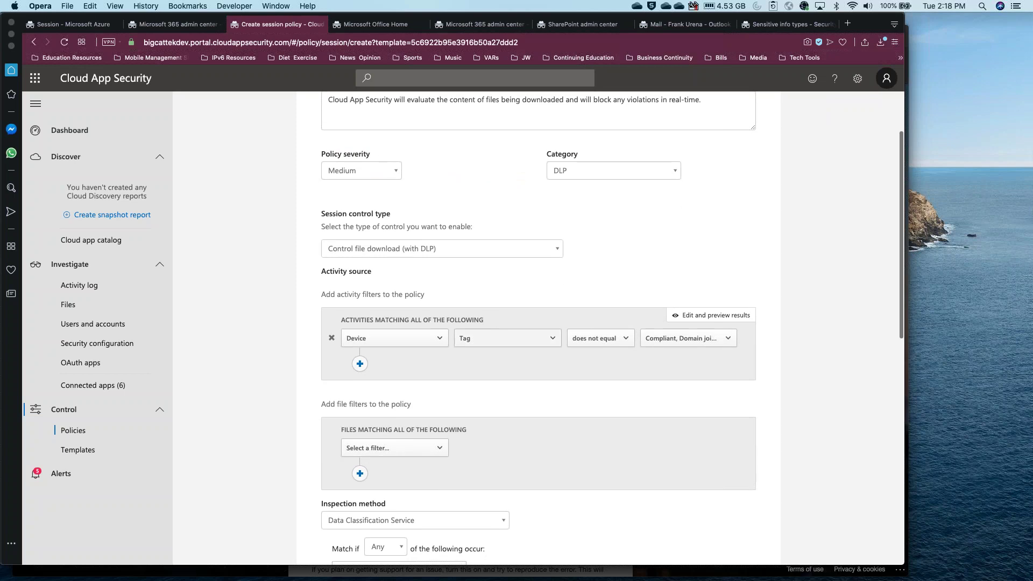
scroll(496, 327, "down", 3)
scroll(569, 286, "up", 4)
scroll(533, 228, "up", 3)
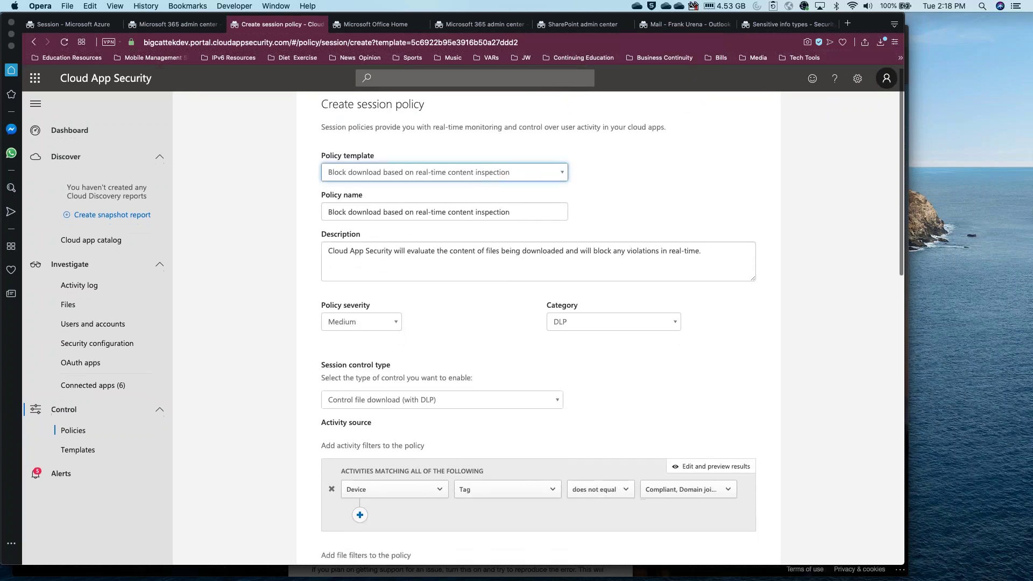
scroll(496, 378, "down", 4)
scroll(496, 380, "down", 1)
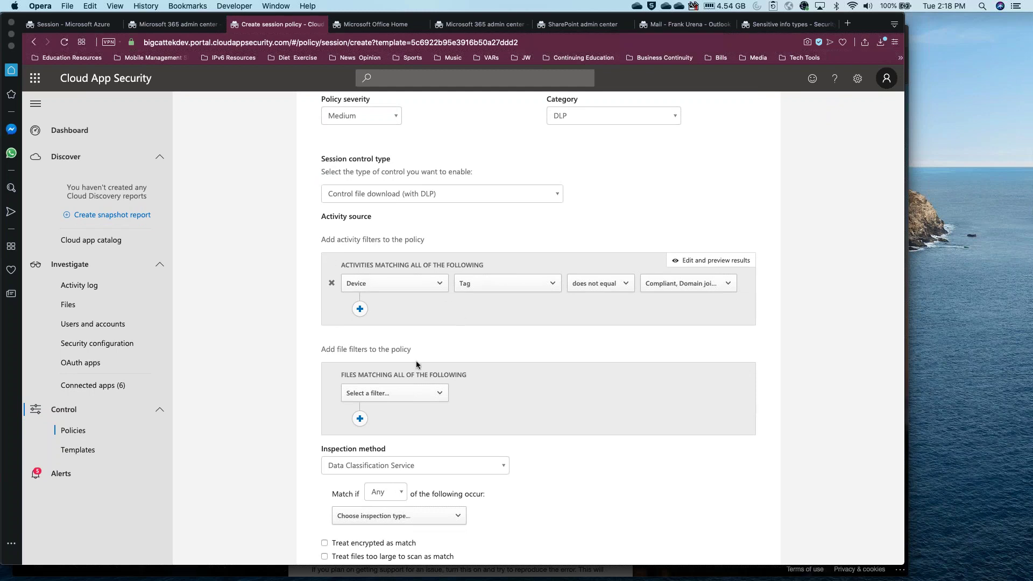
scroll(427, 322, "up", 3)
scroll(427, 323, "down", 1)
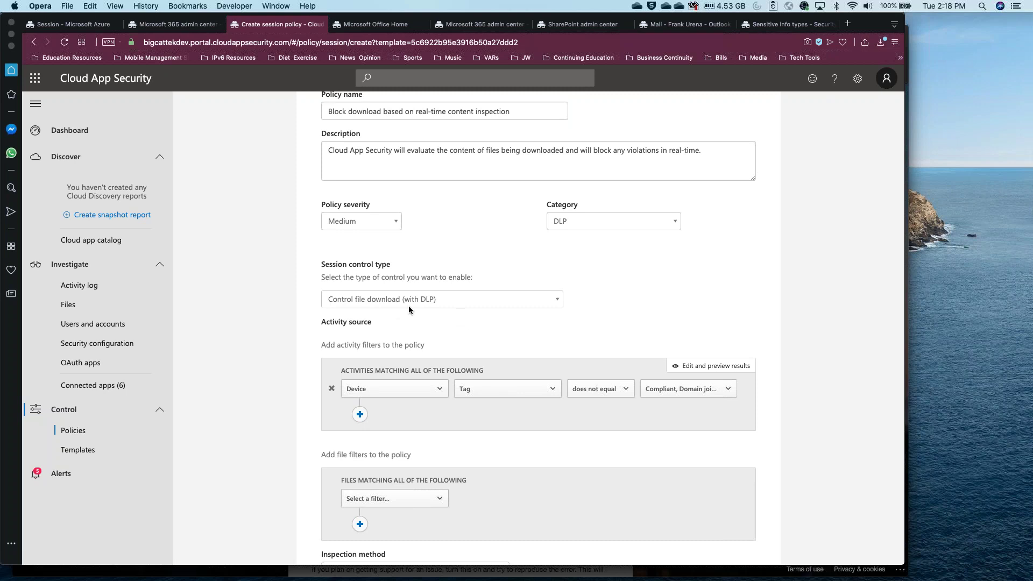
scroll(395, 344, "down", 2)
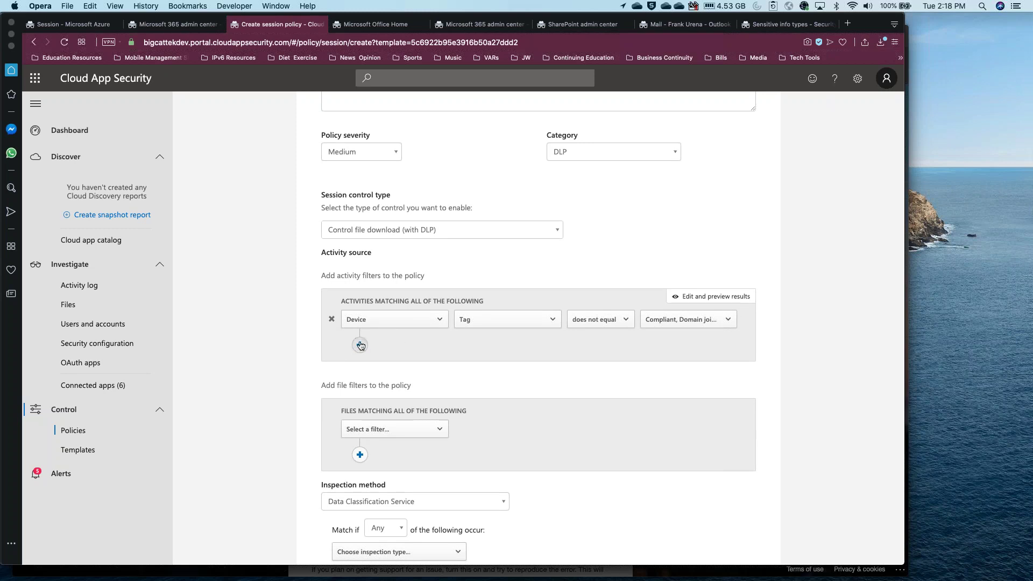
- Add activity filters for App equals Microsoft SharePoint Online and a specific User Name
left_click(360, 344)
left_click(376, 345)
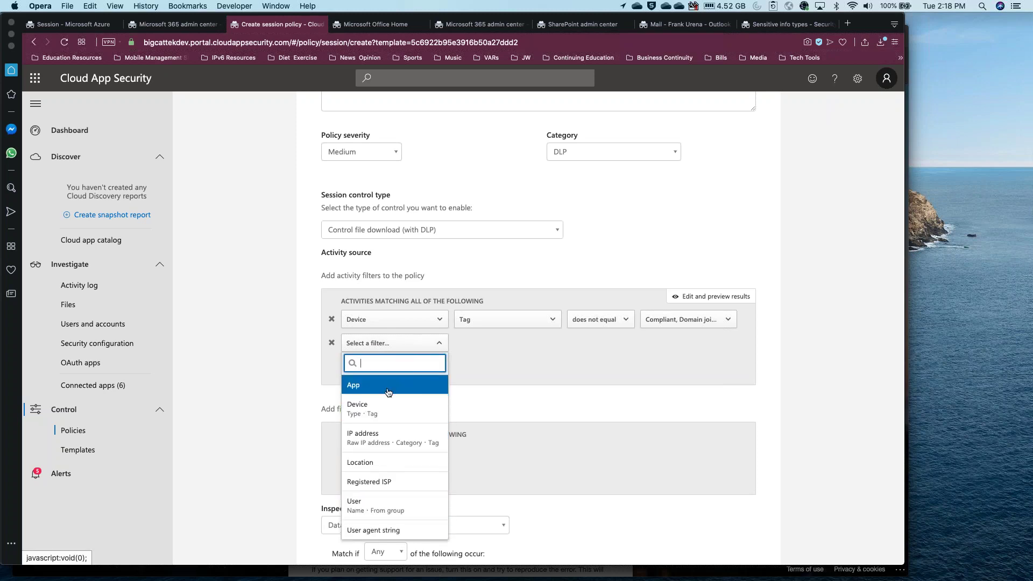
left_click(371, 385)
left_click(586, 460)
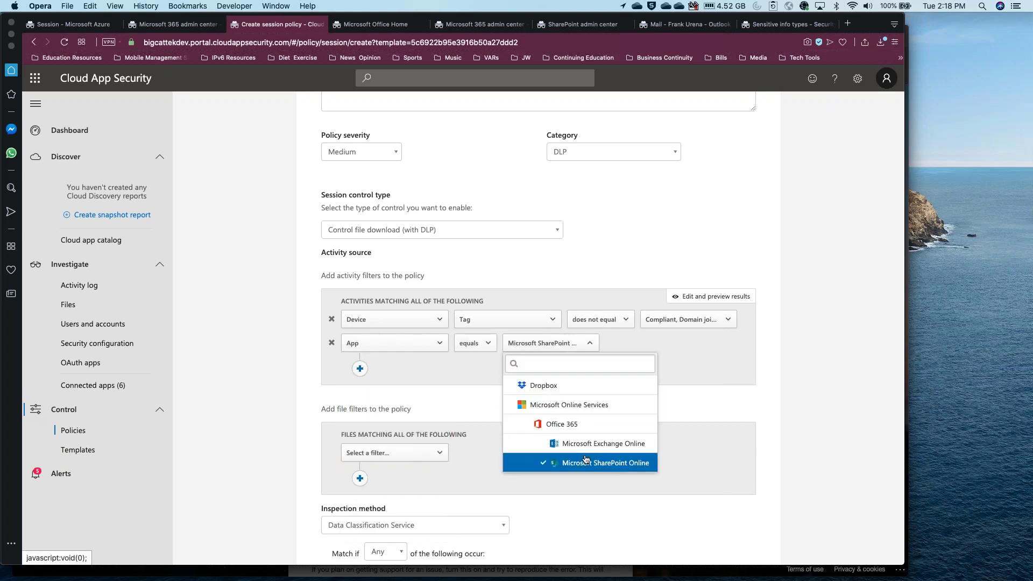
left_click(694, 386)
left_click(360, 368)
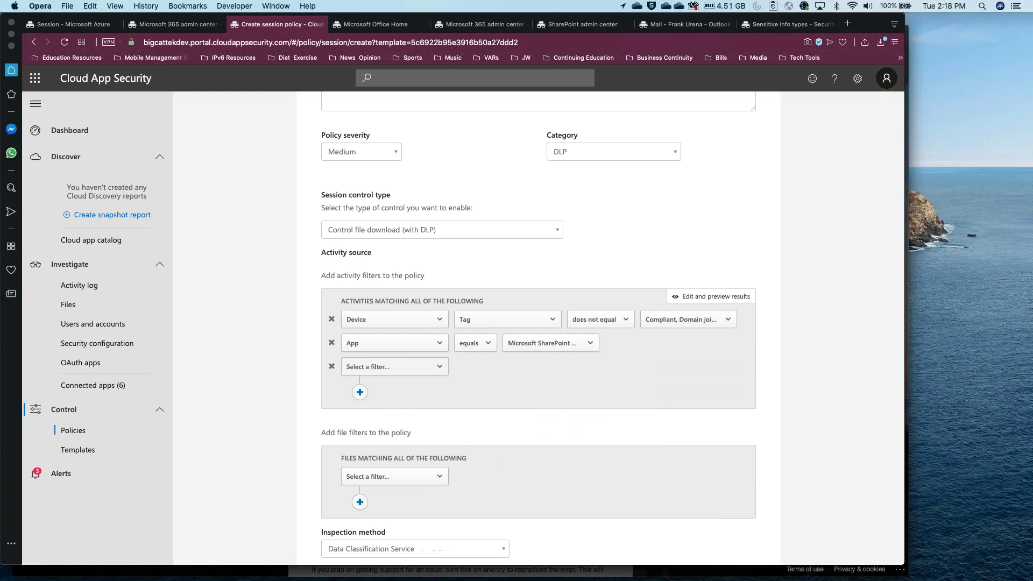
left_click(369, 366)
left_click(371, 528)
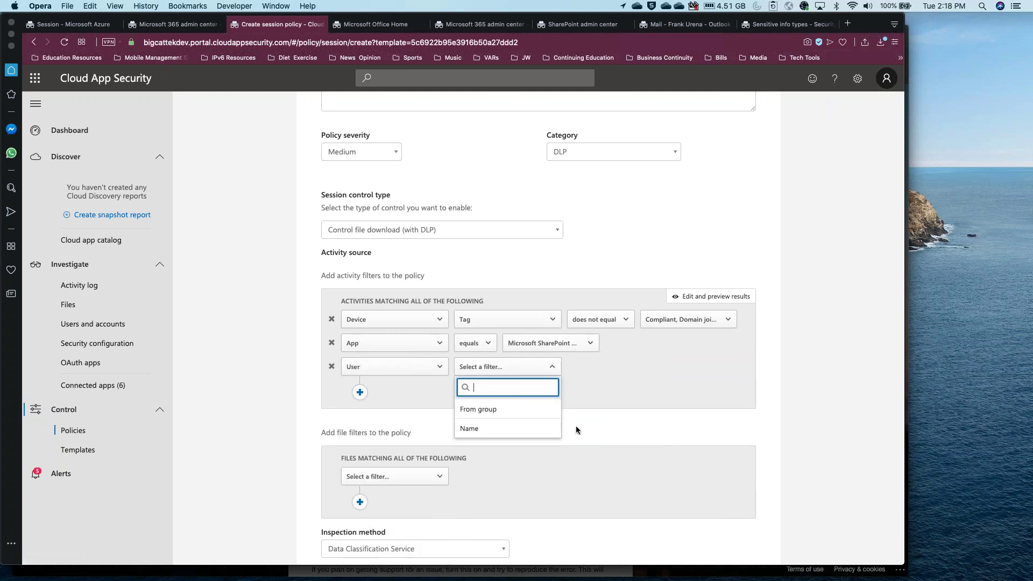
left_click(520, 428)
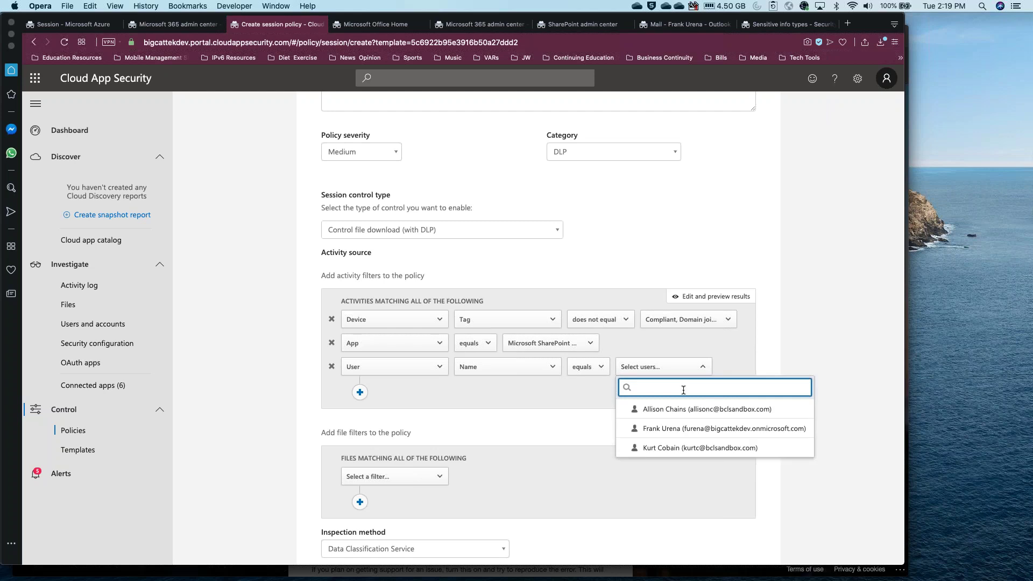
left_click(667, 402)
left_click(551, 439)
- Keep Data Classification Service as the inspection method and switch to the sensitive info types list
scroll(591, 425, "down", 5)
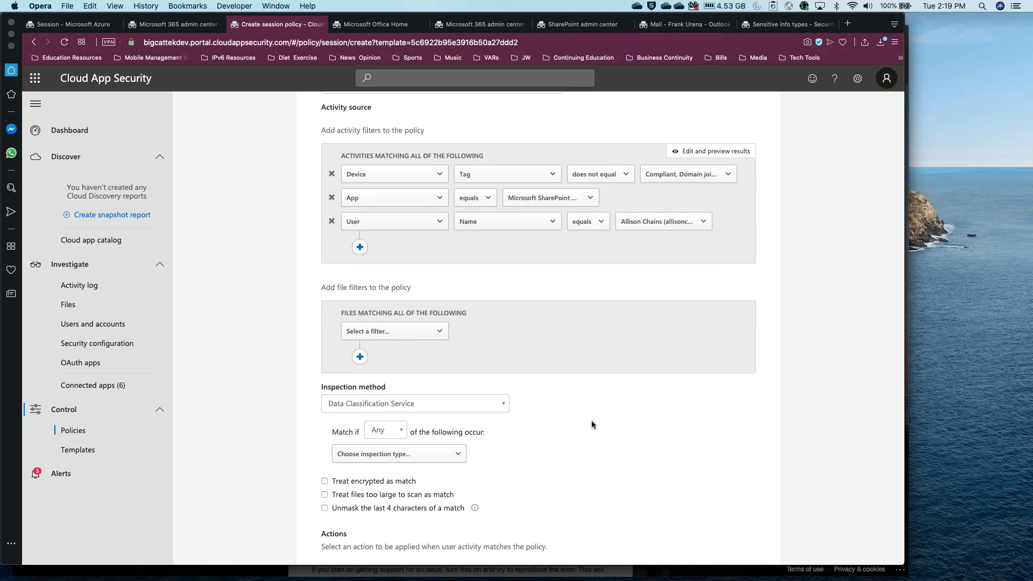
left_click(499, 407)
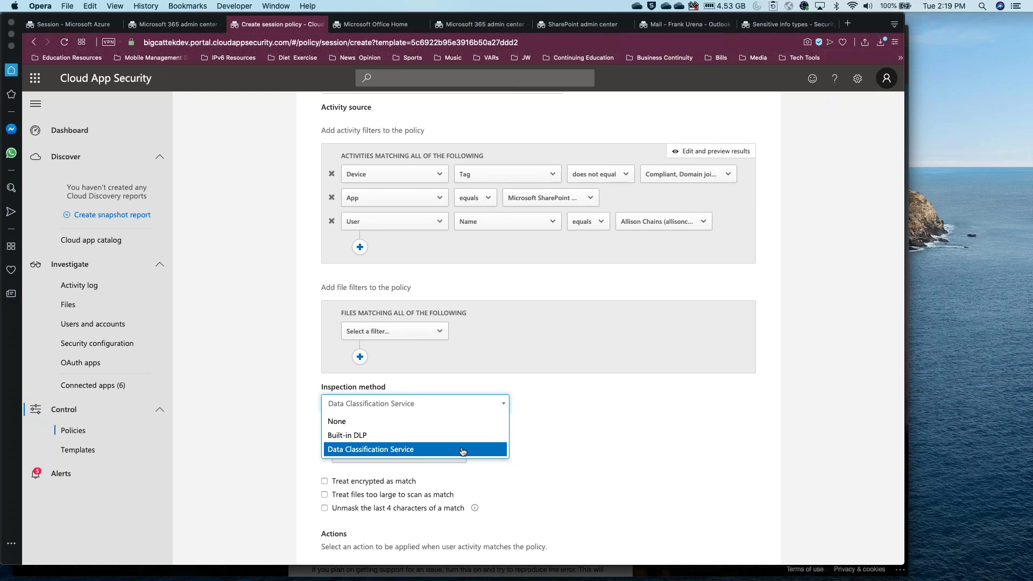
left_click(626, 476)
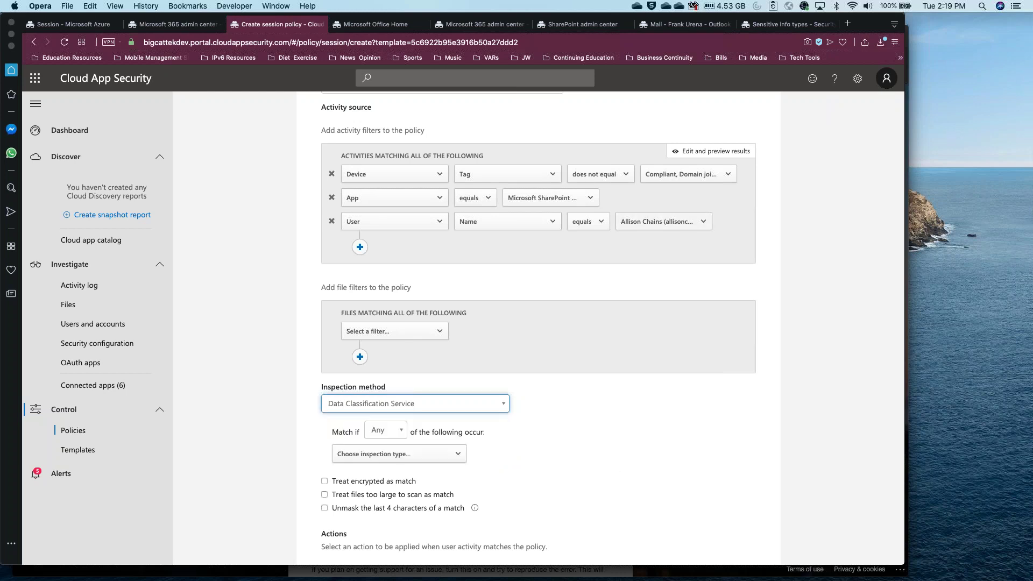
left_click(778, 26)
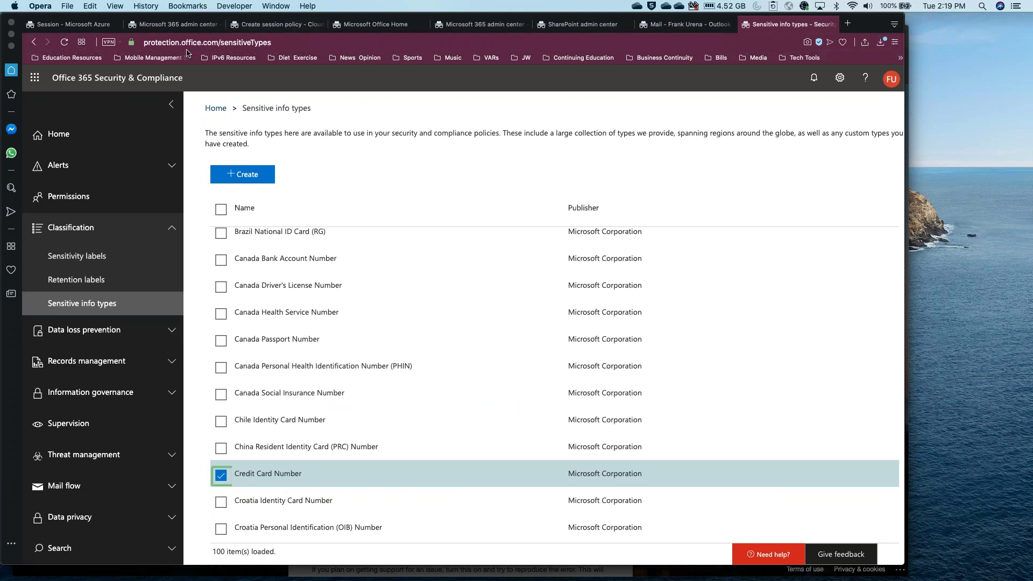
- Uncheck Credit Card Number in the Office 365 sensitive info types list
left_click(101, 300)
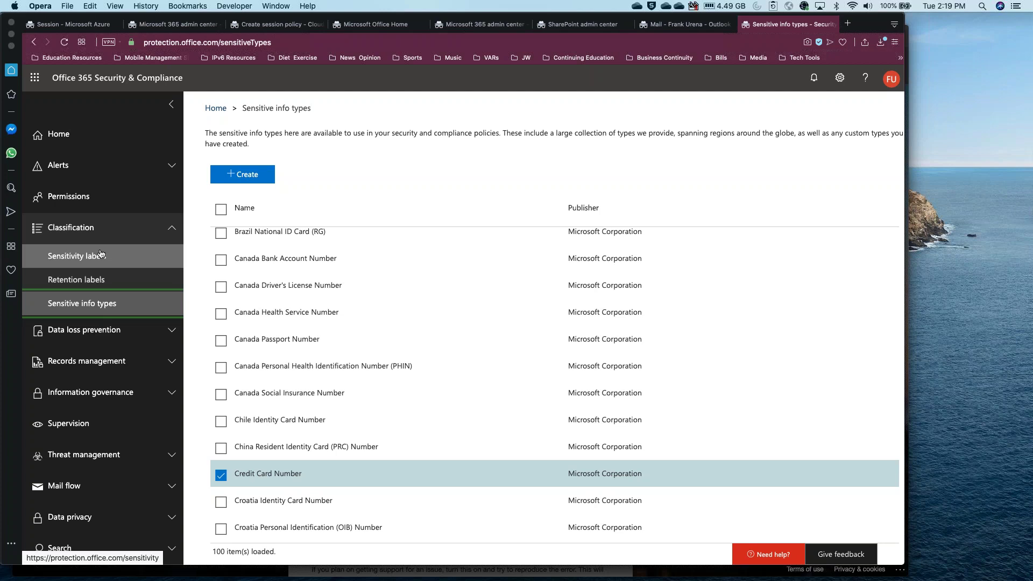
scroll(339, 288, "down", 1)
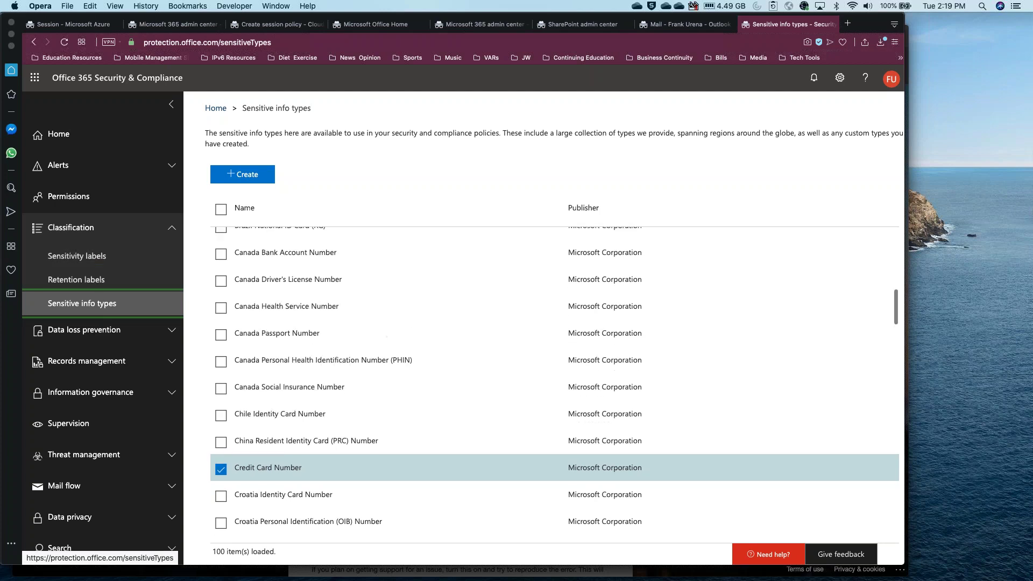
left_click(221, 464)
scroll(222, 456, "down", 15)
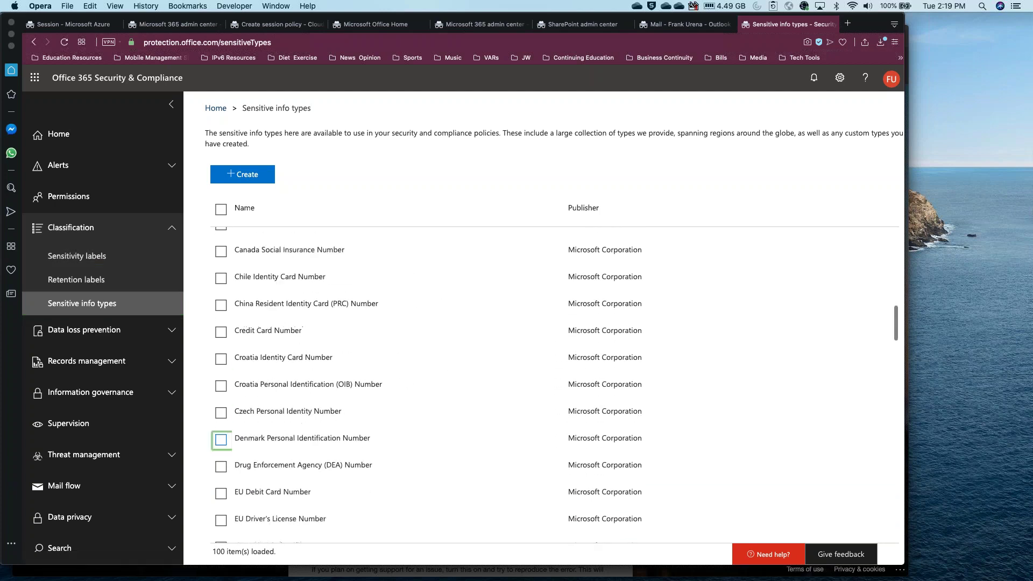
scroll(237, 531, "down", 15)
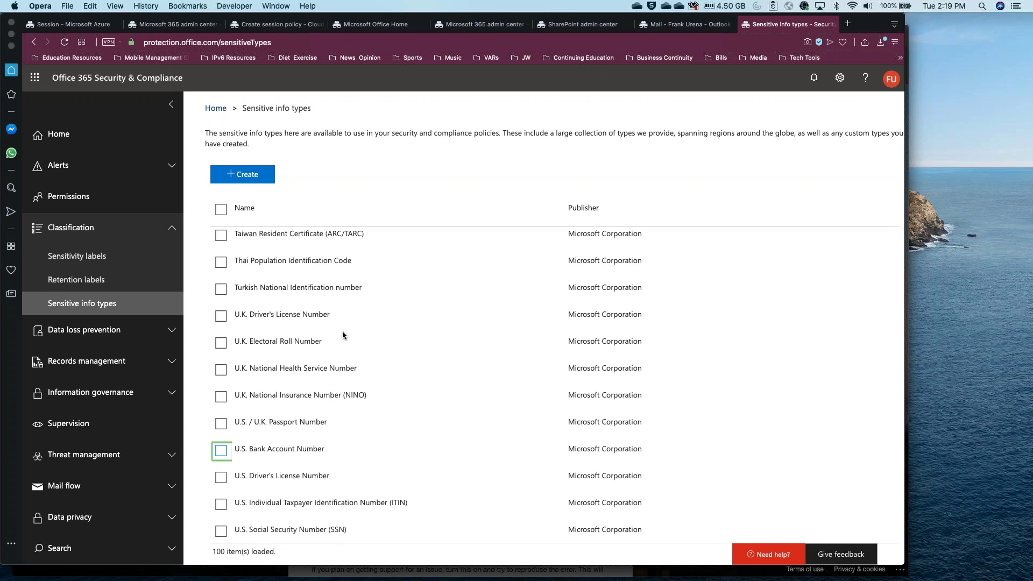
scroll(426, 385, "up", 15)
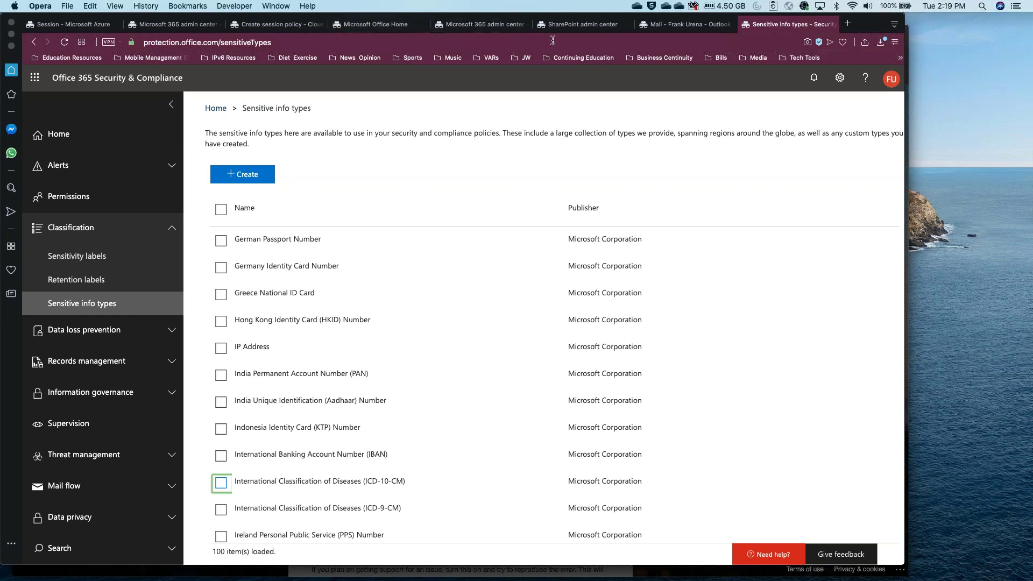
- Back in the session policy, choose Sensitive information type as the inspection type
left_click(267, 27)
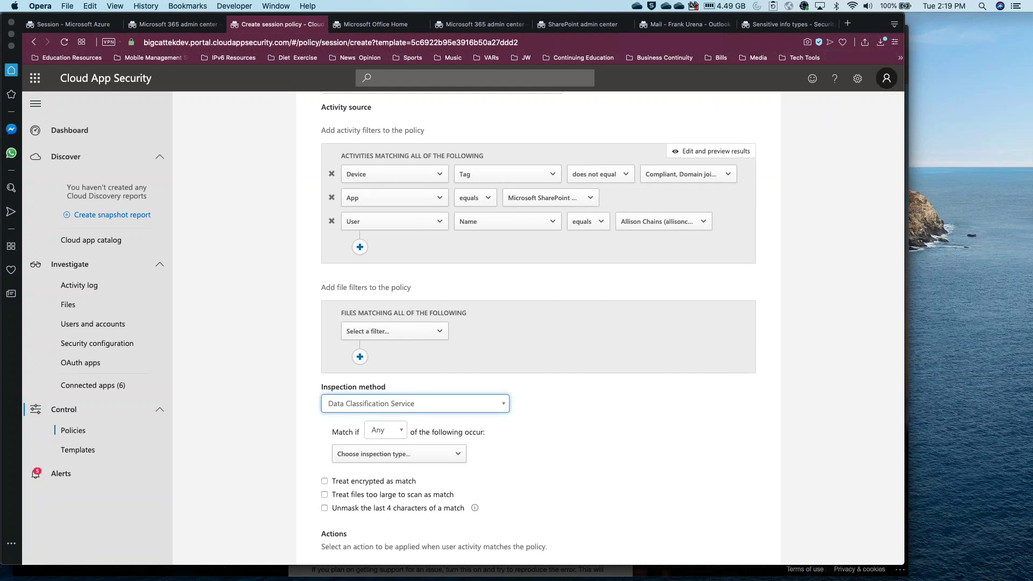
scroll(499, 366, "down", 3)
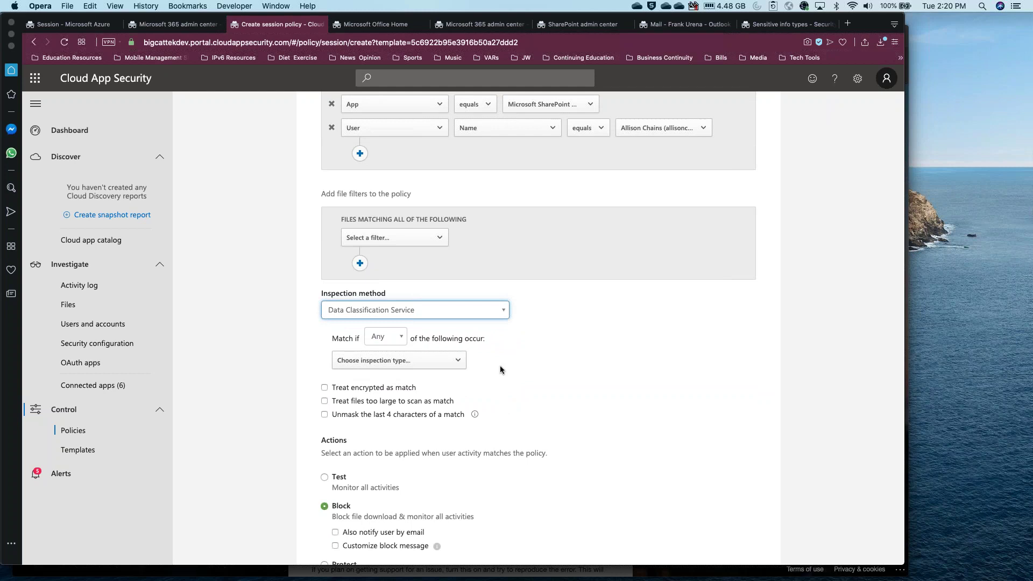
left_click(440, 361)
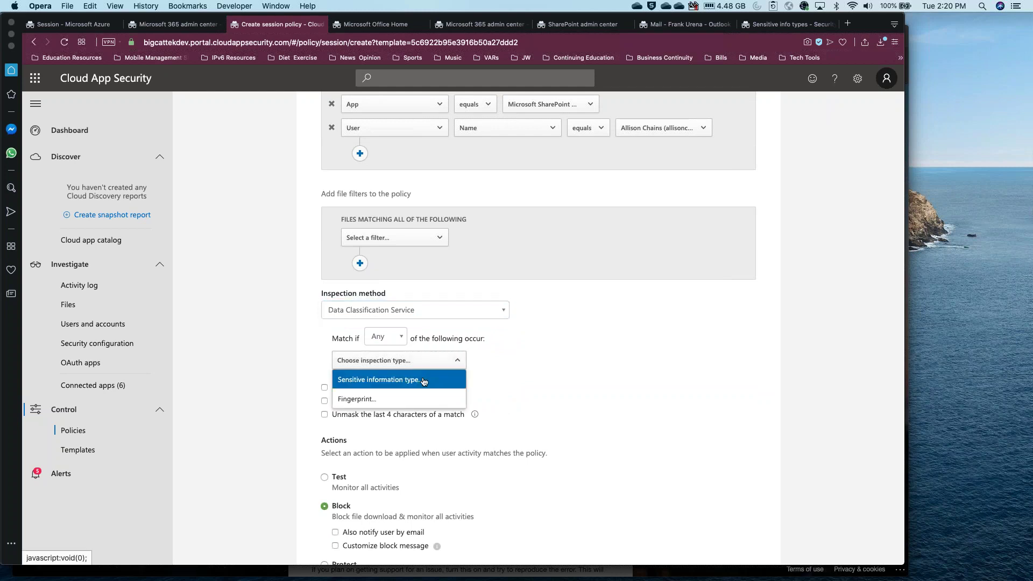
left_click(422, 380)
- Search 'ssn' and select U.S. Social Security Number (SSN) as the inspection condition
scroll(397, 405, "down", 1)
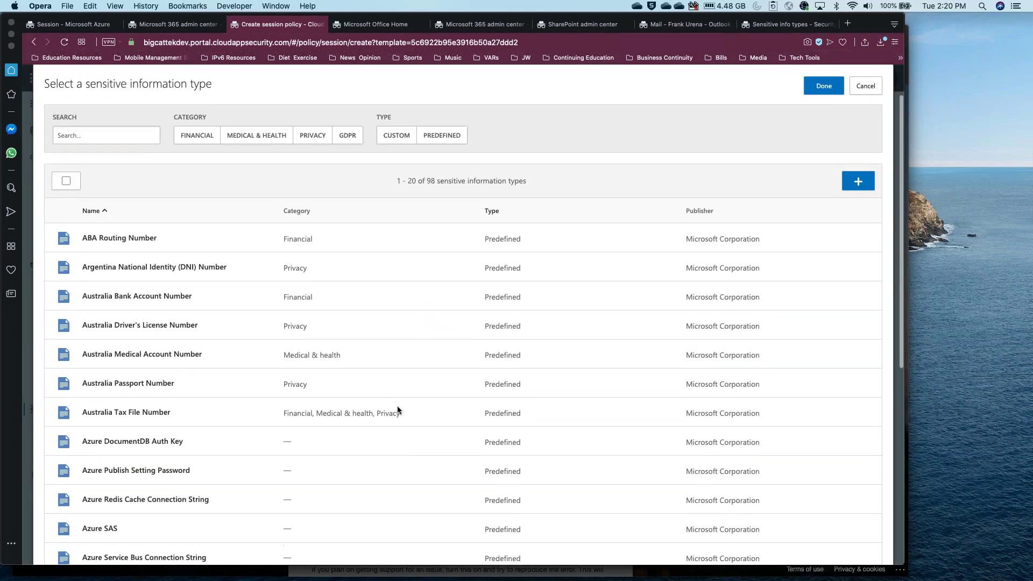
scroll(397, 405, "down", 6)
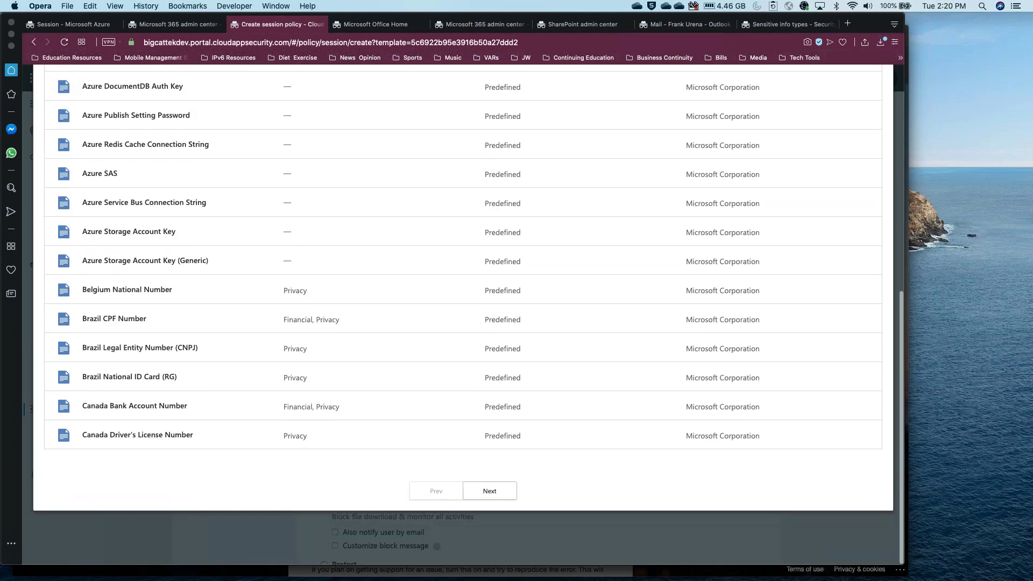
scroll(189, 420, "up", 7)
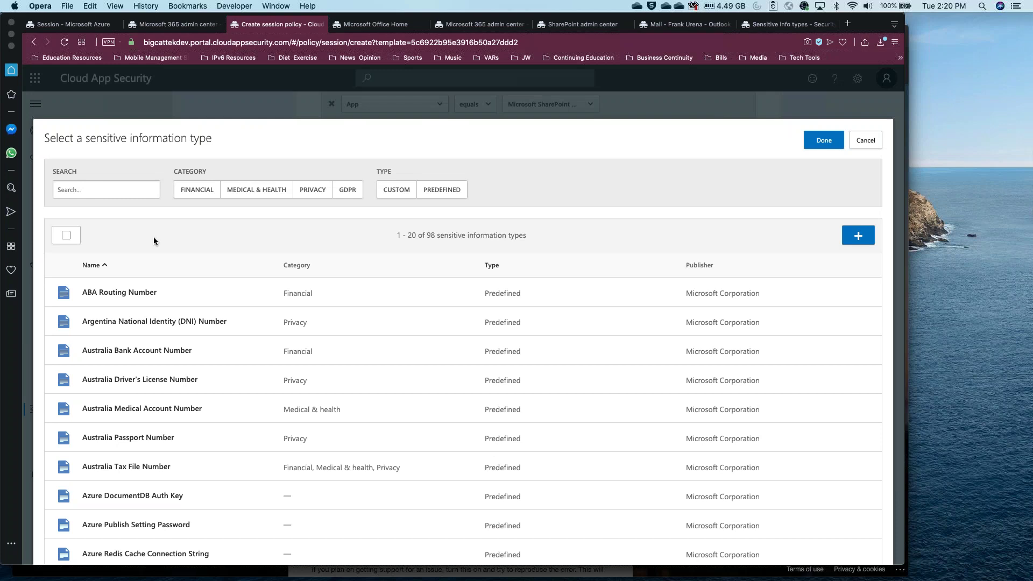
left_click(107, 189)
type("ssn")
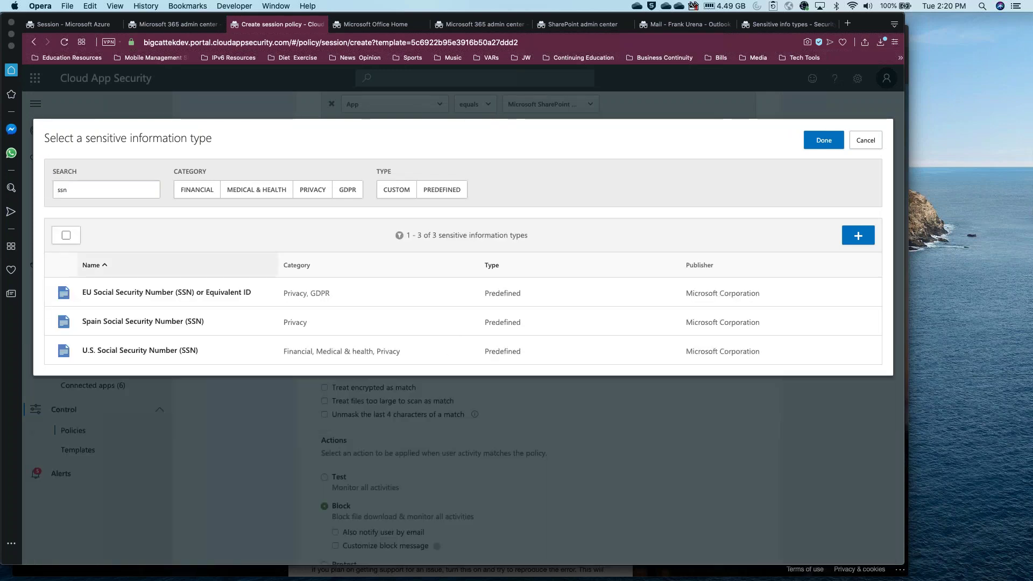
left_click(63, 350)
left_click(823, 140)
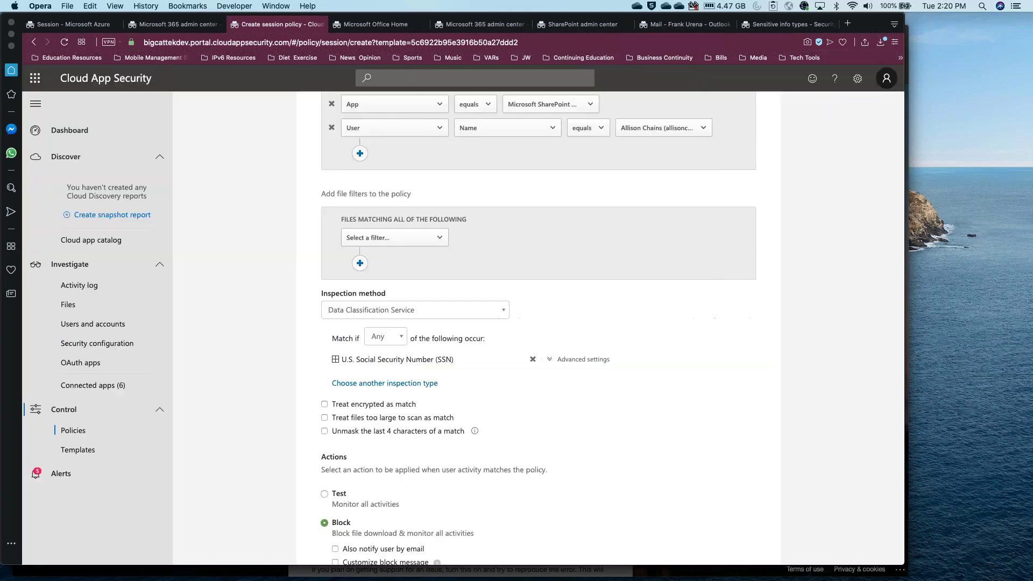
- Scroll down to Actions and set the policy action to Protect
scroll(538, 323, "down", 3)
scroll(313, 290, "down", 3)
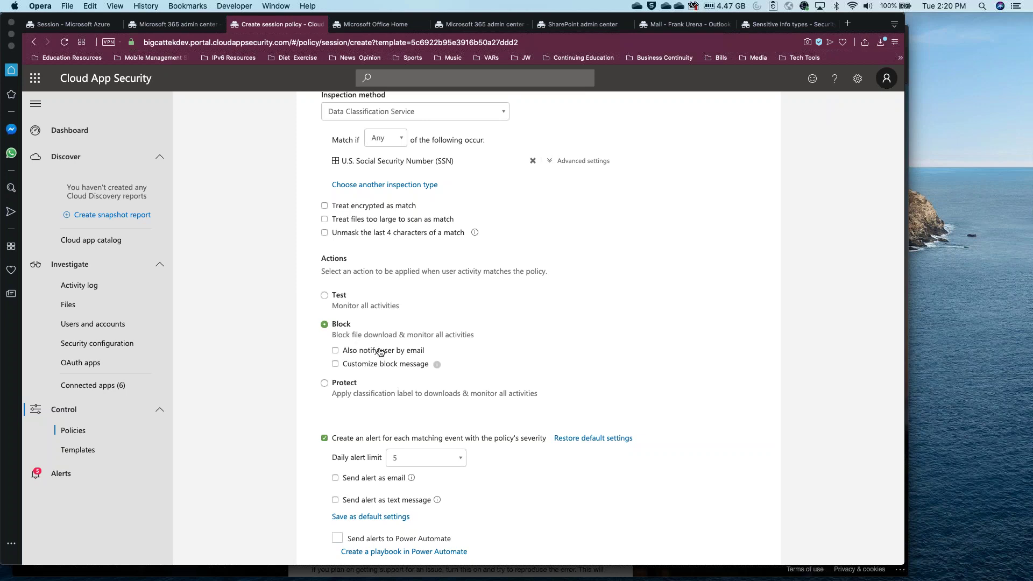
left_click(324, 382)
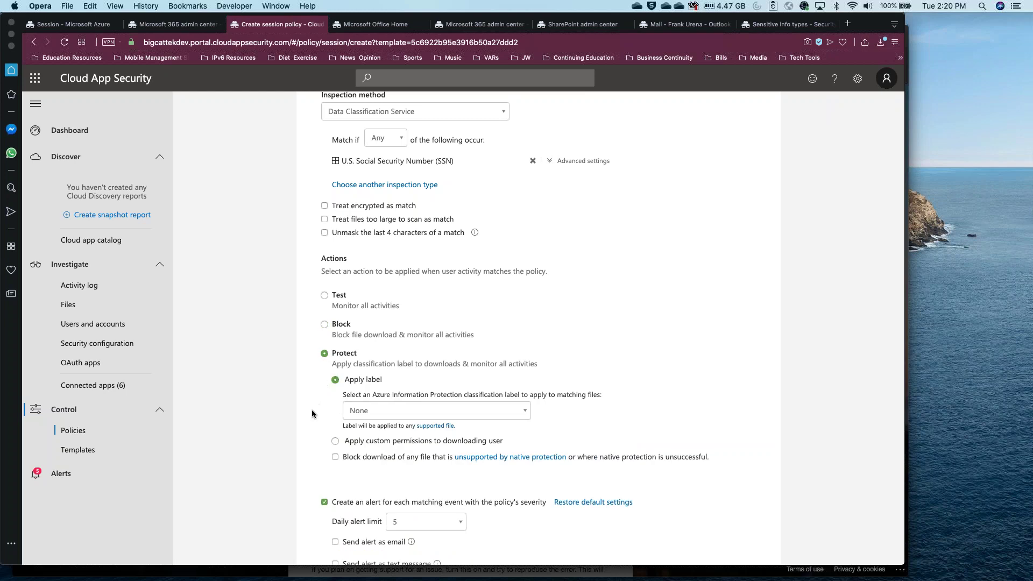
- Leave the classification label at None and switch the policy action back to Block
left_click(457, 412)
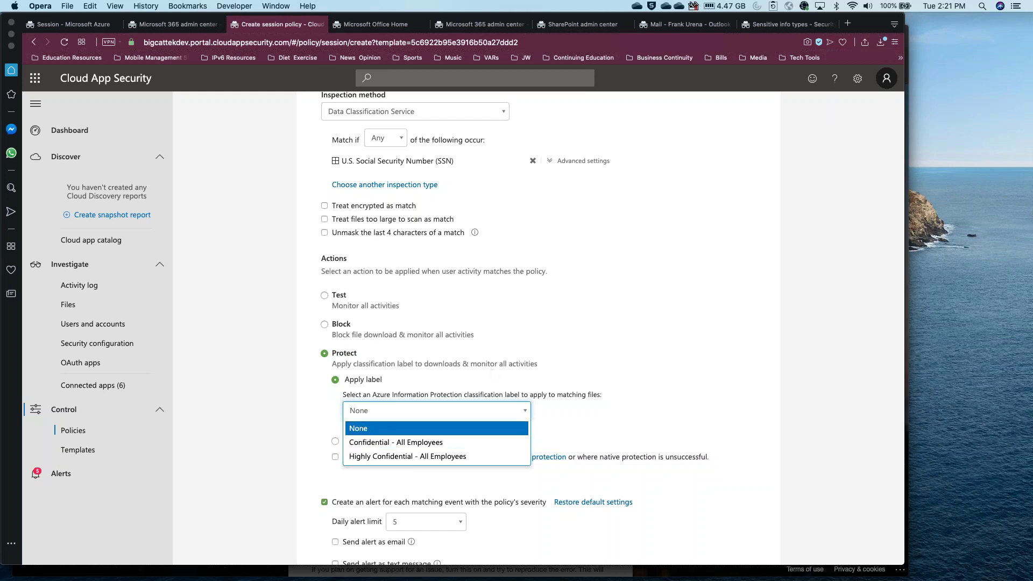
left_click(449, 428)
left_click(334, 329)
- Cancel the new session policy draft
scroll(291, 358, "down", 3)
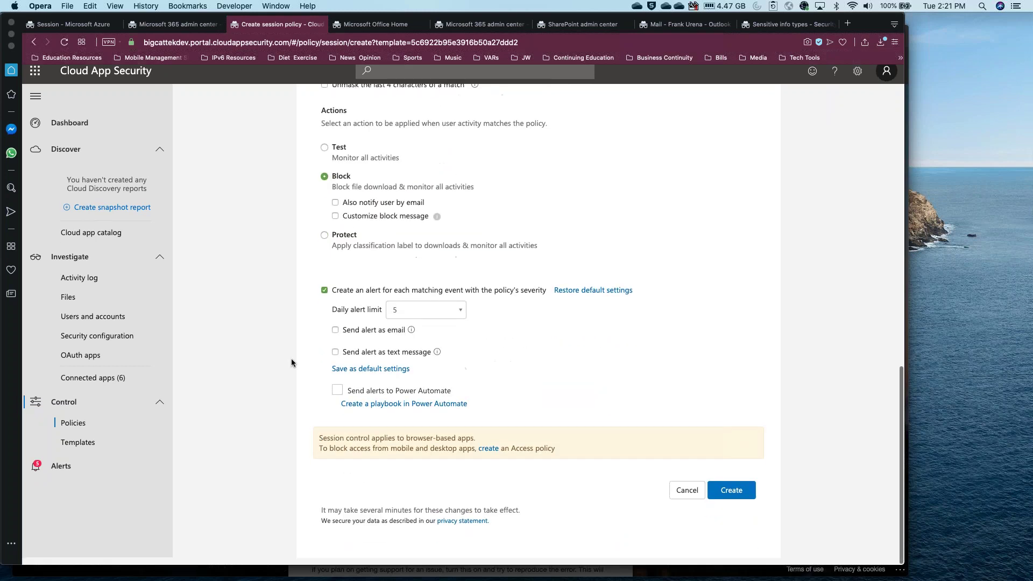
scroll(618, 404, "down", 3)
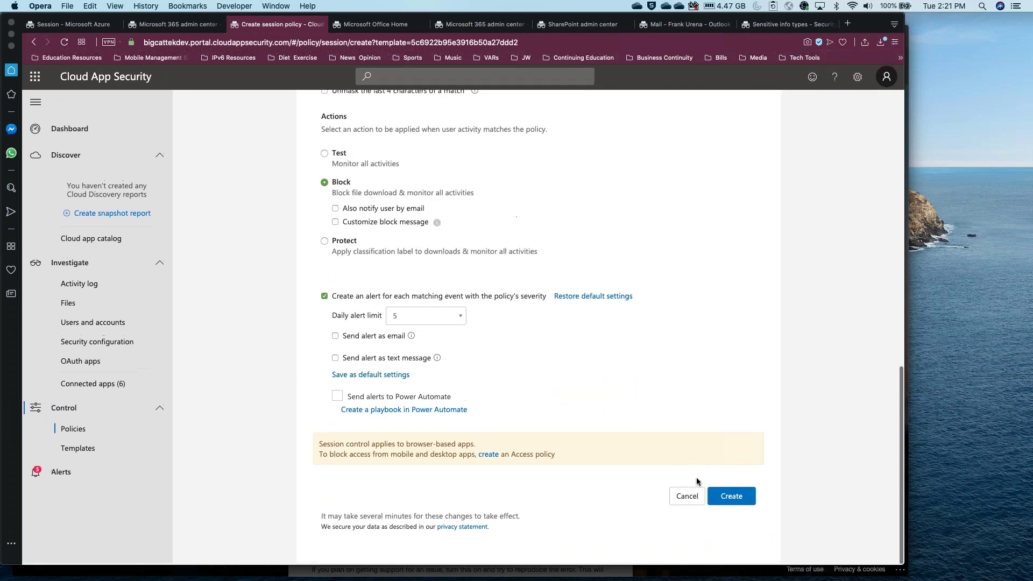
left_click(687, 496)
- Filter to session policies and review 'Block download based on real-time content inspection' without saving
scroll(314, 201, "up", 15)
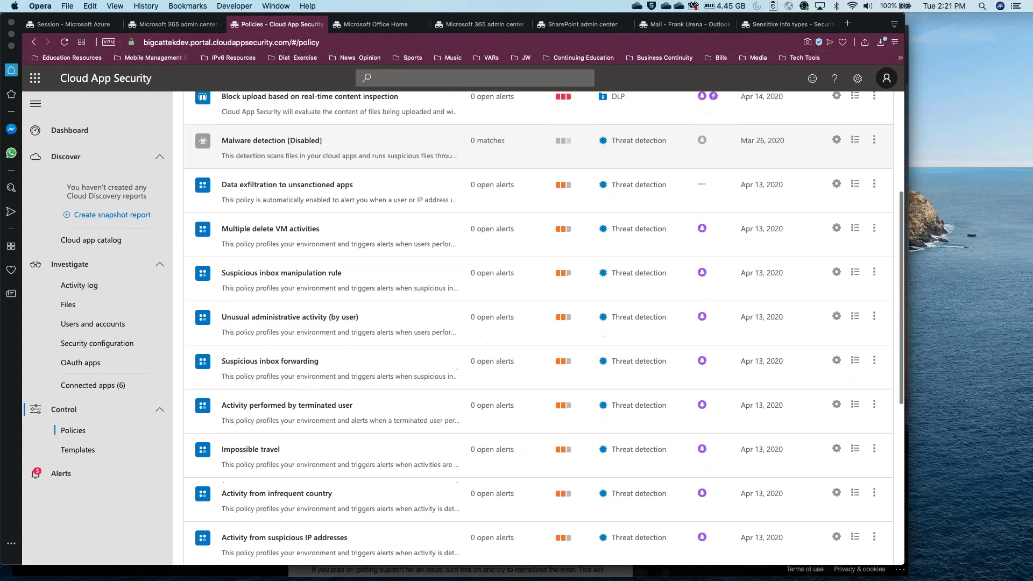
left_click(314, 201)
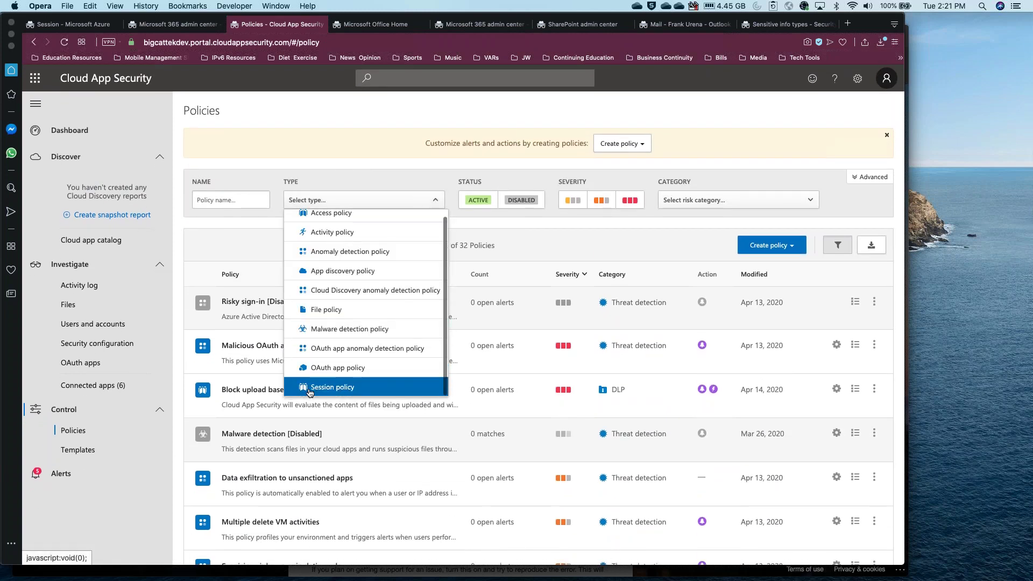
left_click(328, 387)
left_click(363, 496)
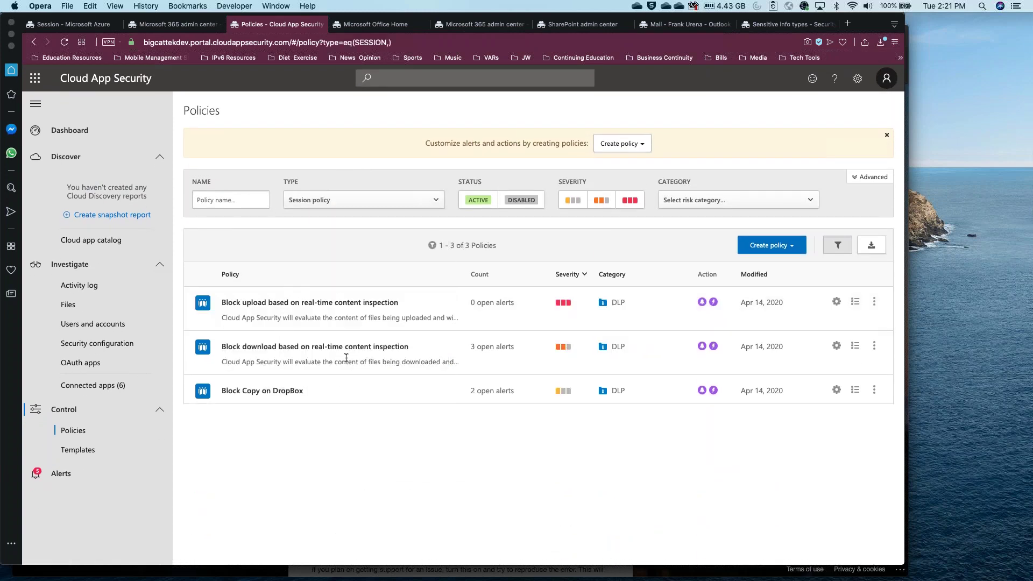
left_click(380, 368)
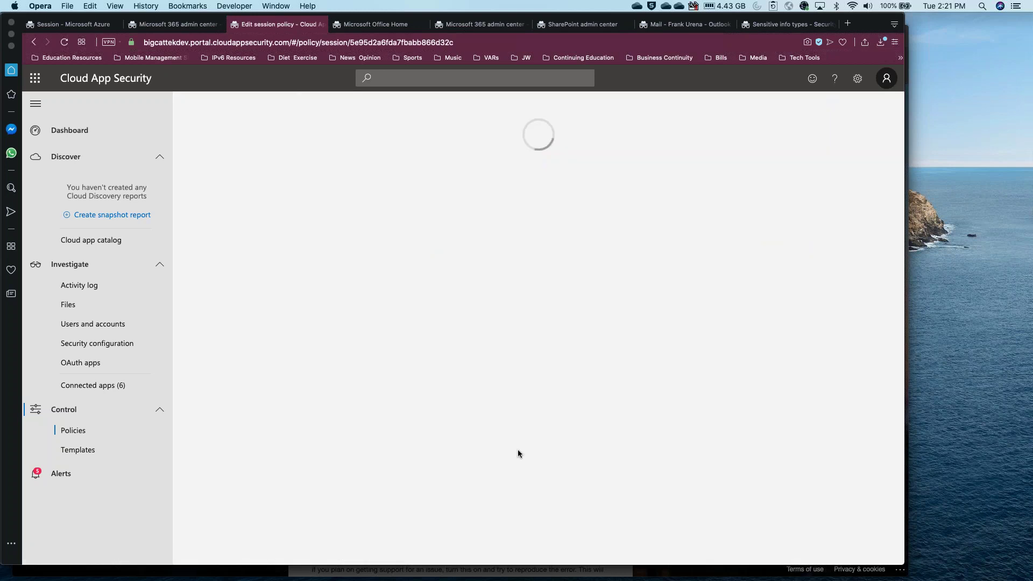
scroll(517, 449, "down", 15)
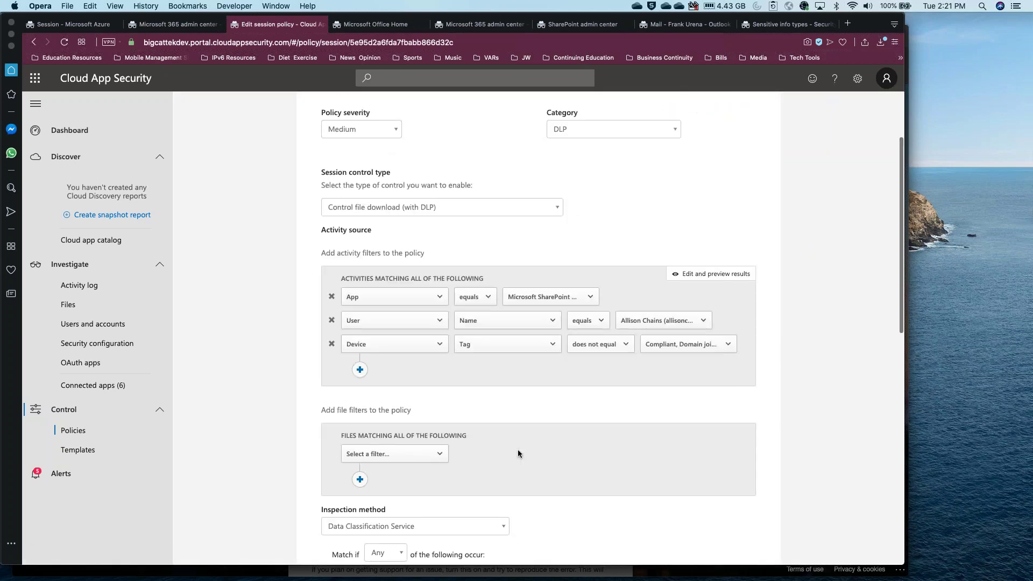
scroll(538, 322, "up", 15)
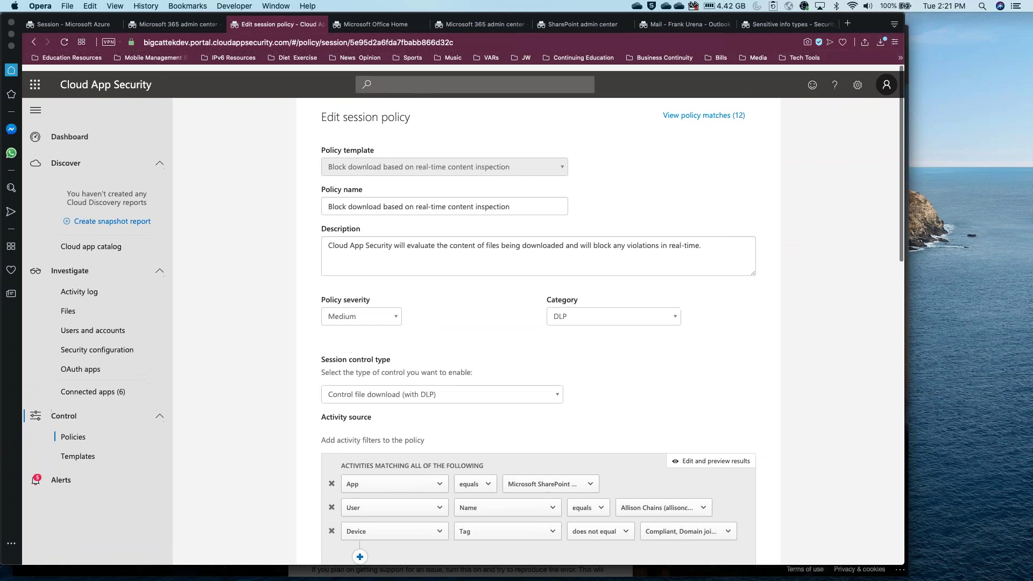
scroll(538, 323, "down", 15)
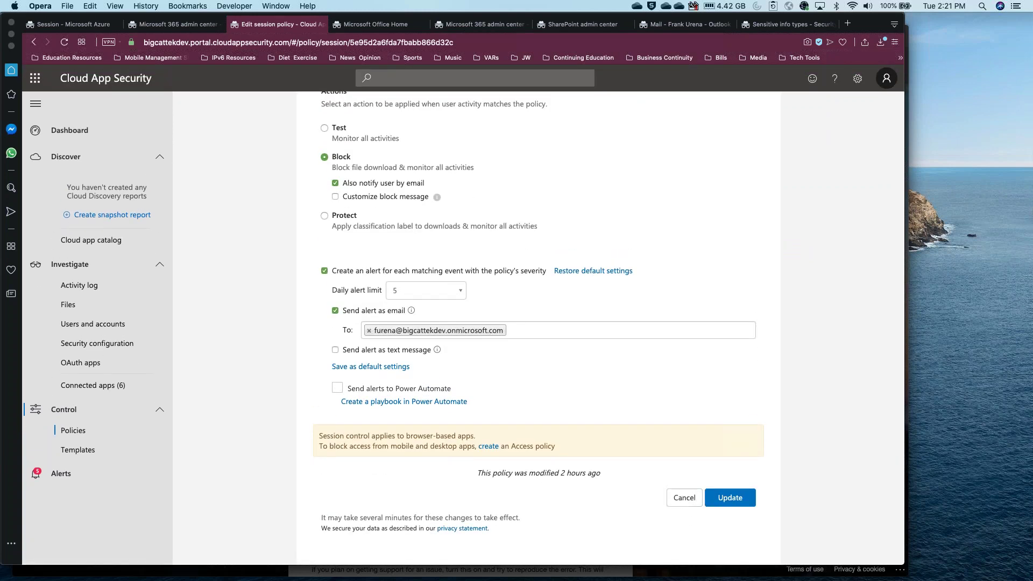
left_click(684, 498)
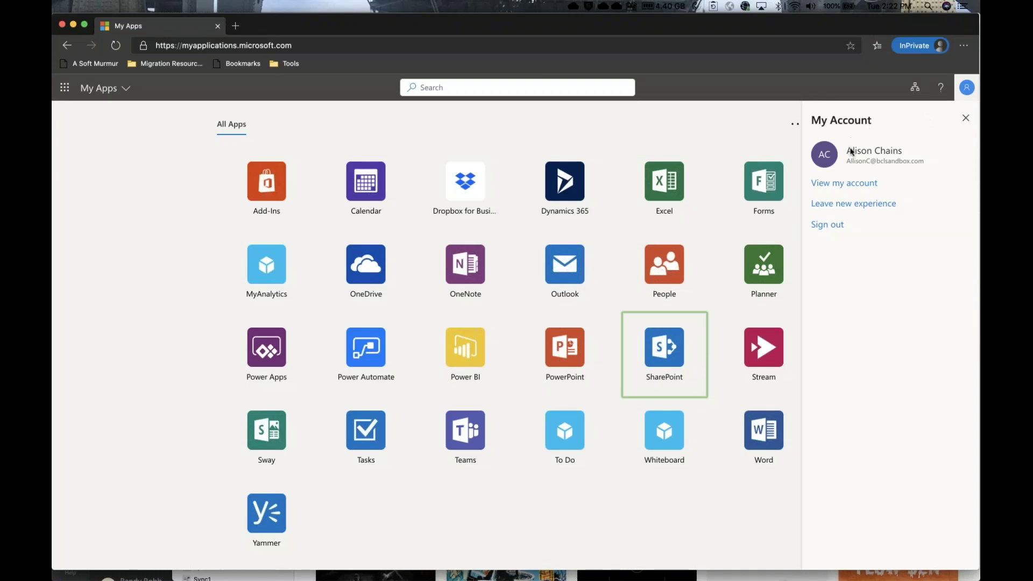
- Close the My Account panel in My Apps
left_click(966, 119)
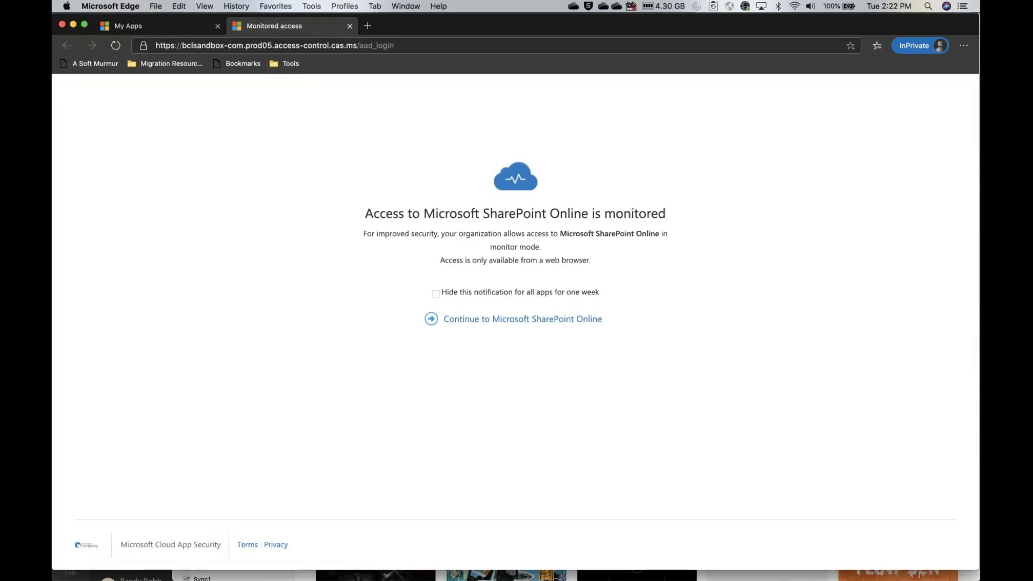
- Select the proxied domain in the address bar, then continue to Microsoft SharePoint Online
left_click(184, 46)
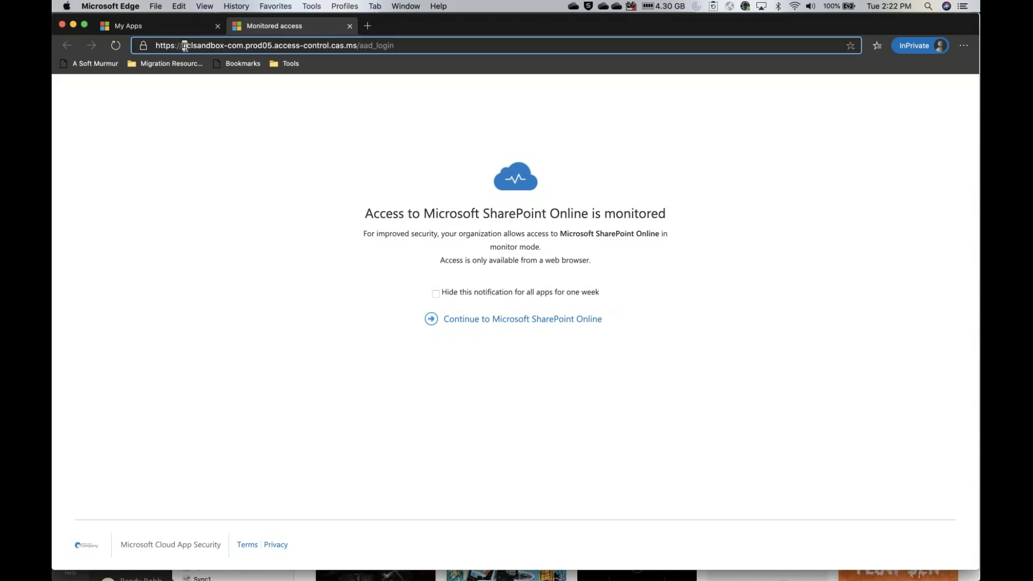
left_click_drag(185, 47, 356, 48)
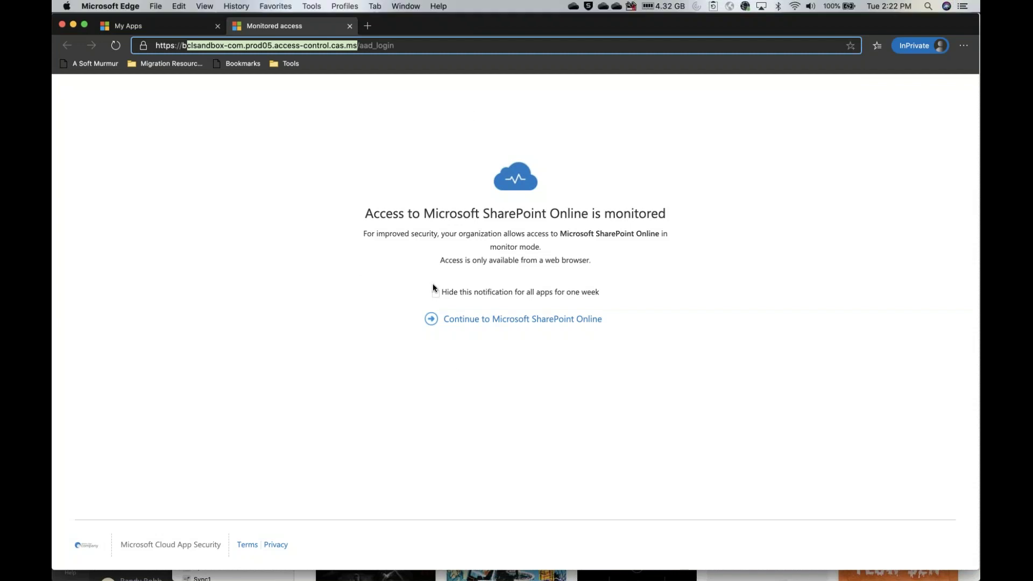
left_click(473, 324)
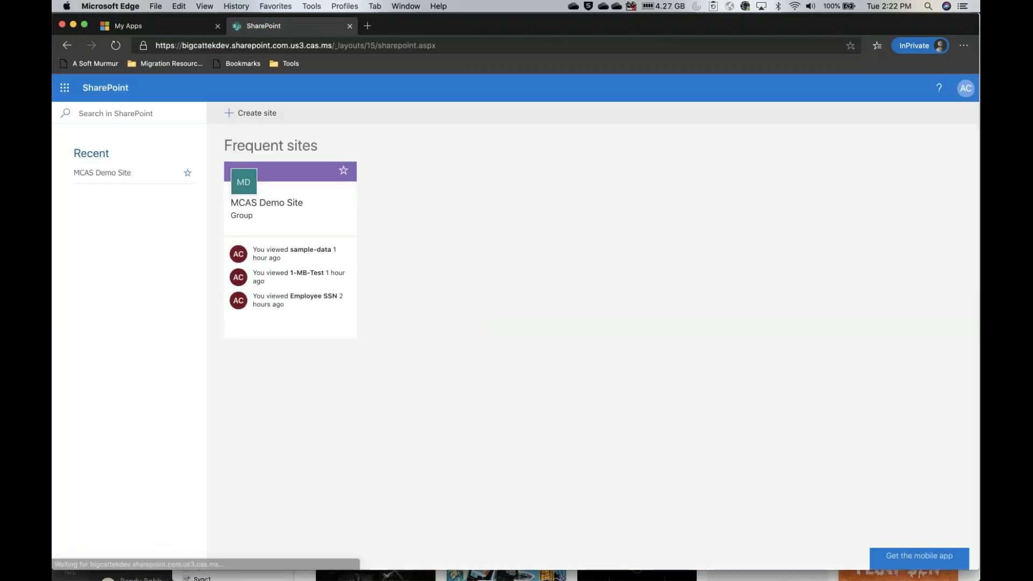
- Go to the MCAS Demo Site's Documents library and open sample-data.xls in Excel
left_click(278, 219)
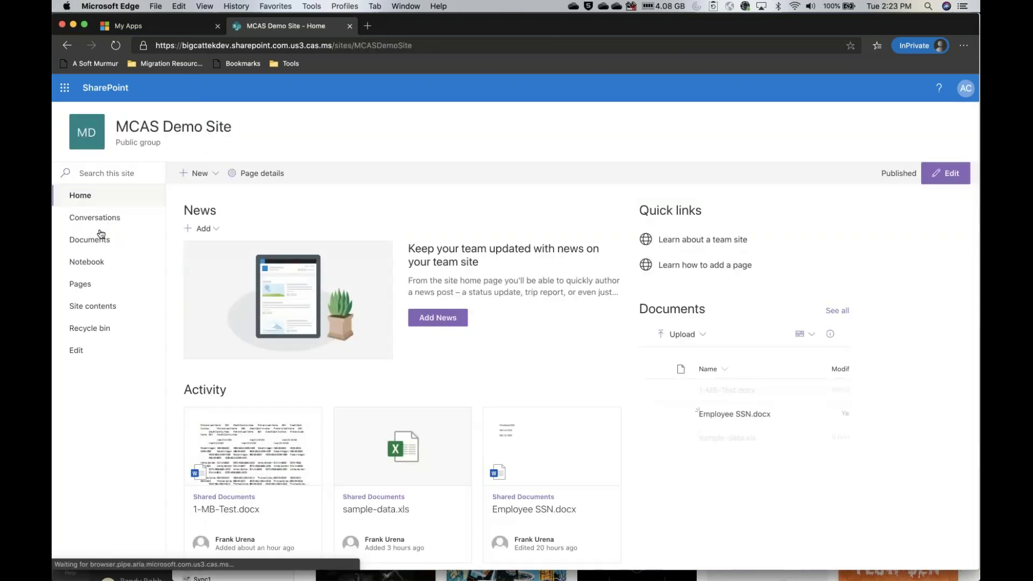
left_click(98, 240)
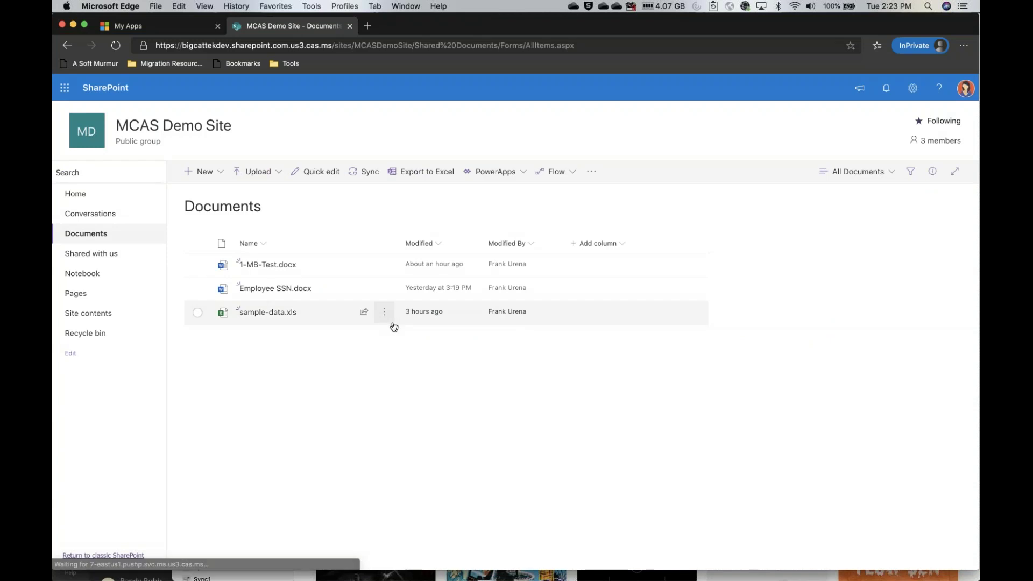
mouse_move(392, 322)
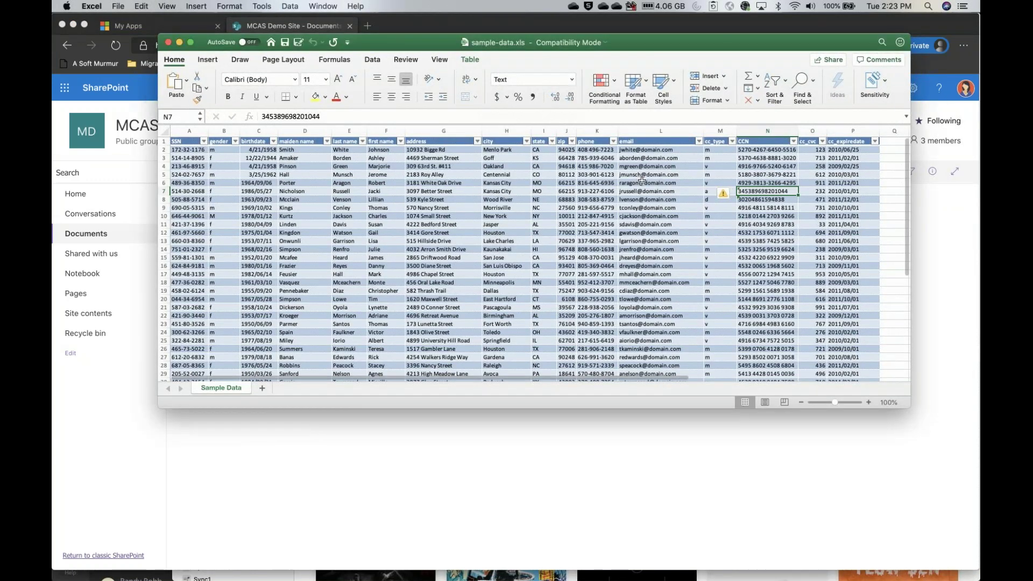
- Inspect the SSN in cell A6 and the CCN header in N1, then close sample-data.xls
left_click_drag(421, 38, 315, 78)
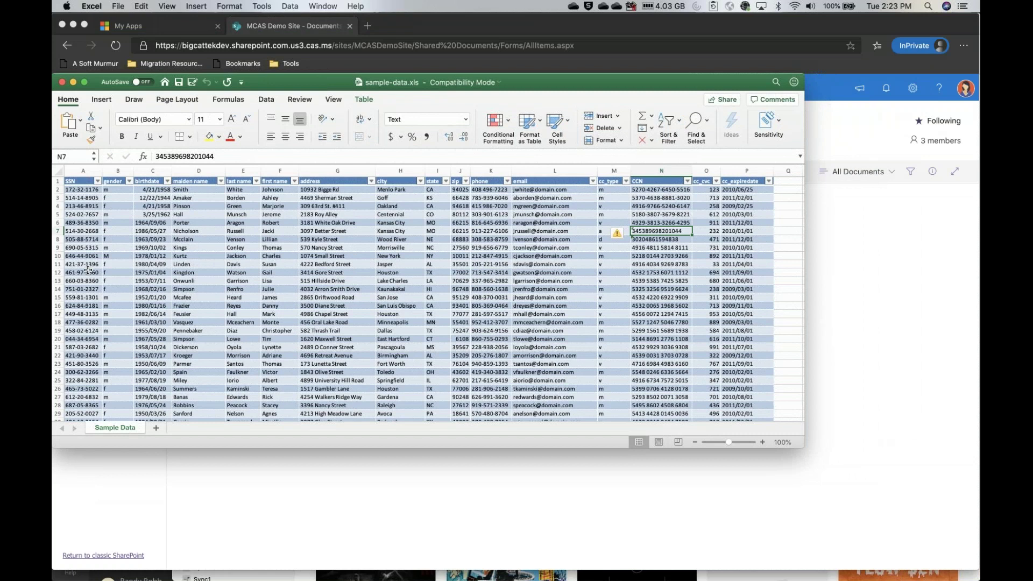
left_click(83, 224)
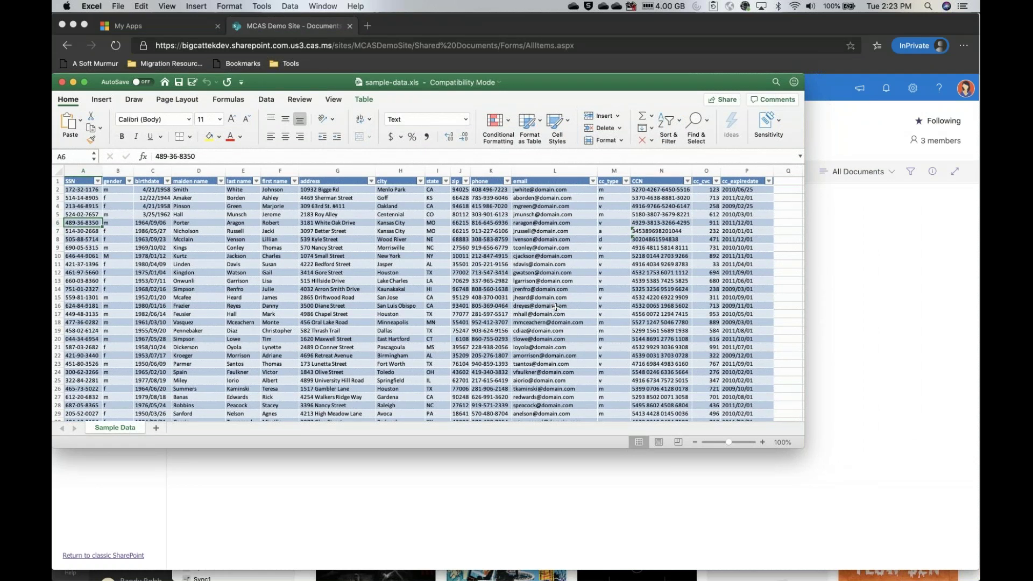
left_click(657, 182)
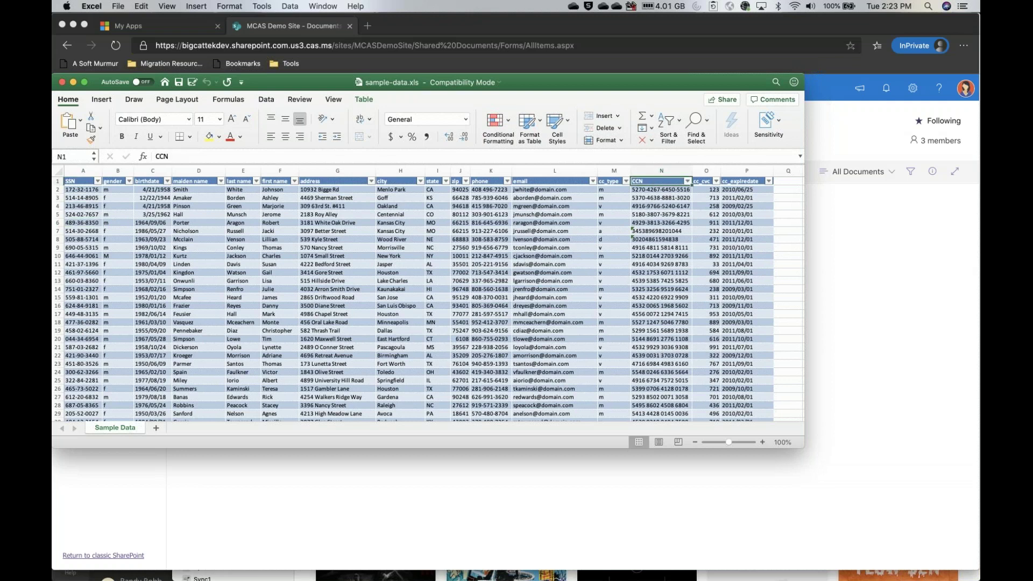
left_click_drag(311, 86, 315, 109)
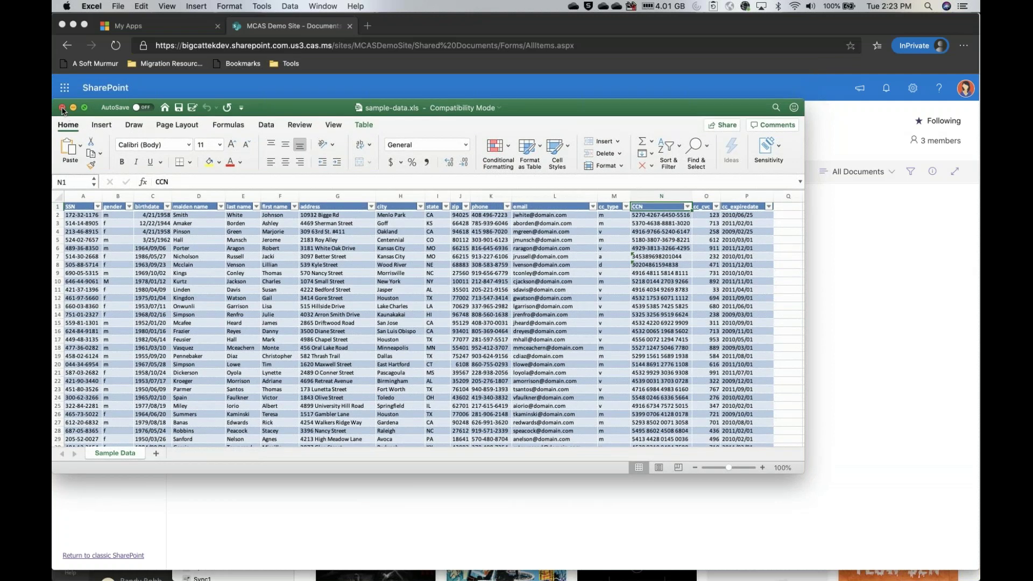
left_click(62, 110)
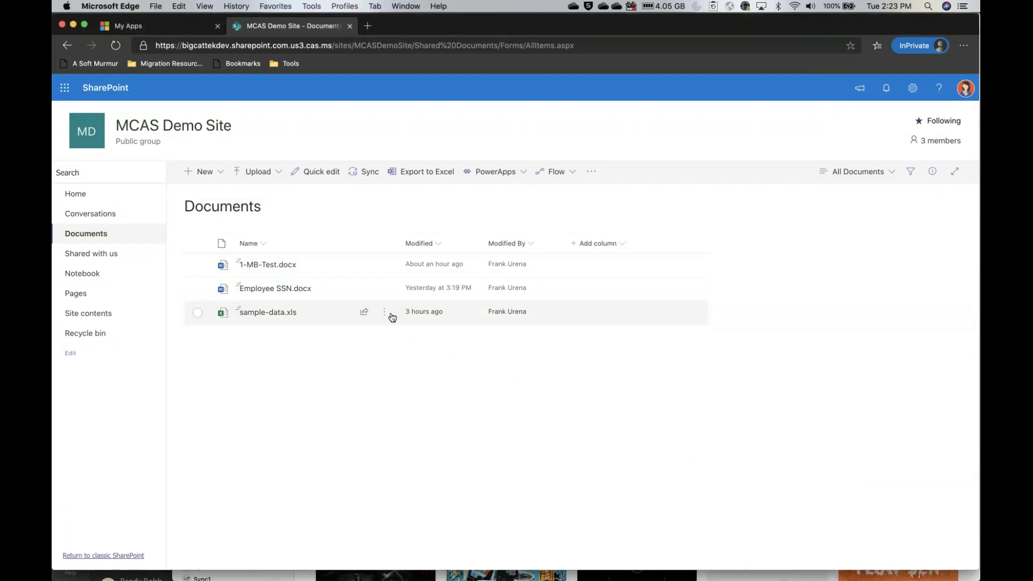
- Attempt to download sample-data.xls and open the resulting blocked-download placeholder text file
left_click(385, 314)
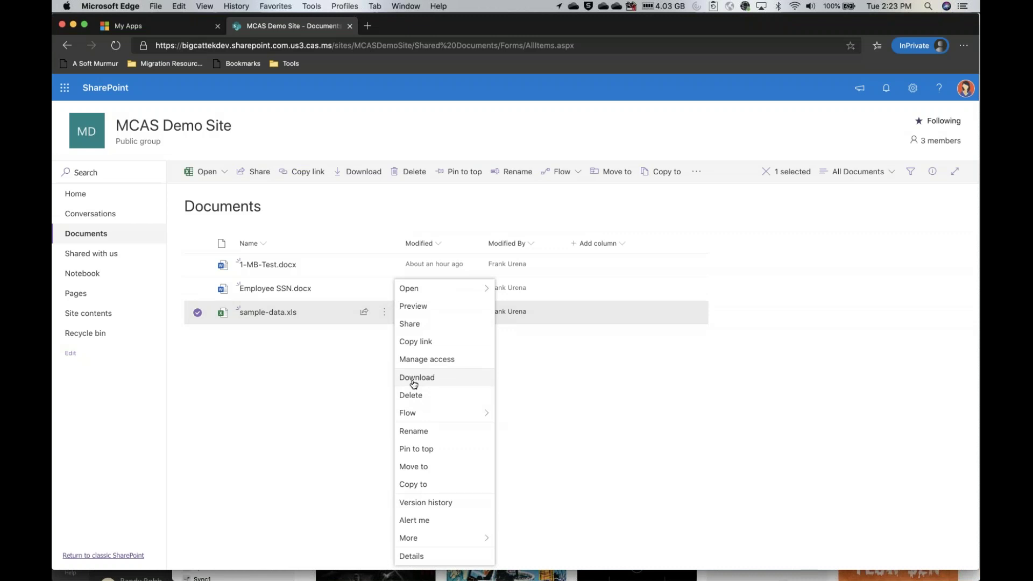
left_click(413, 383)
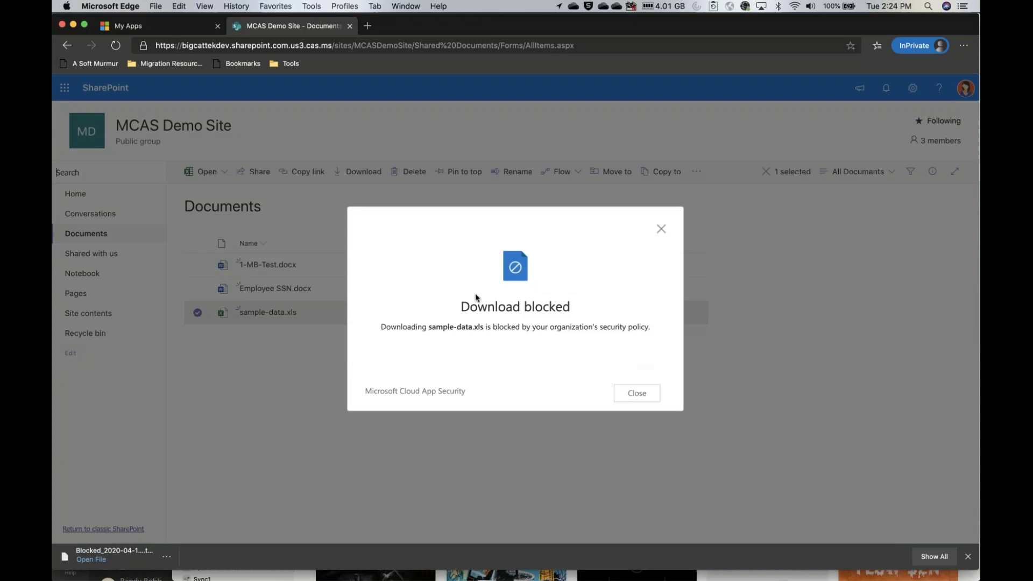
left_click(109, 559)
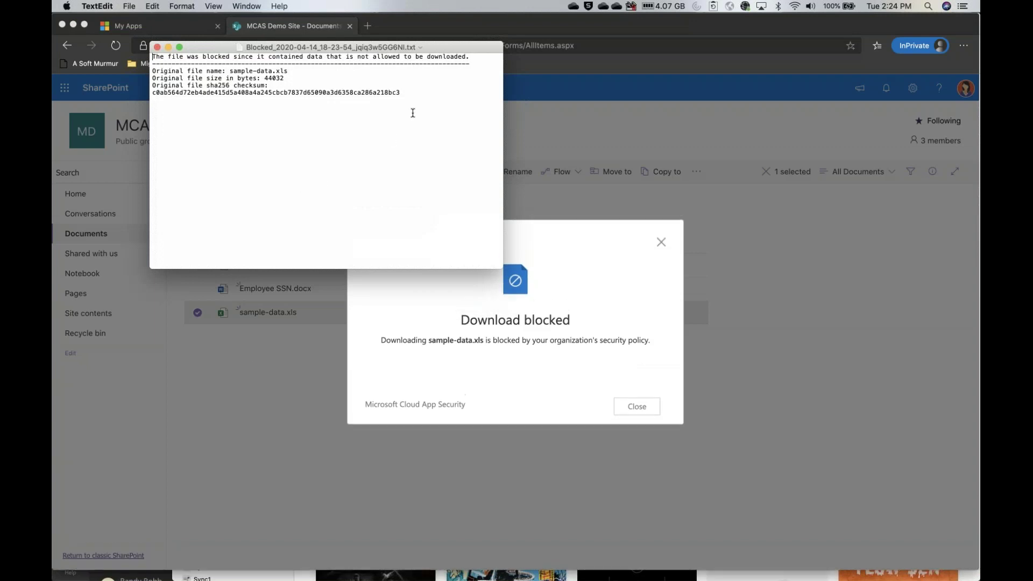
- Review the placeholder file's text, close it, and dismiss the Download blocked notice
left_click_drag(414, 102, 157, 59)
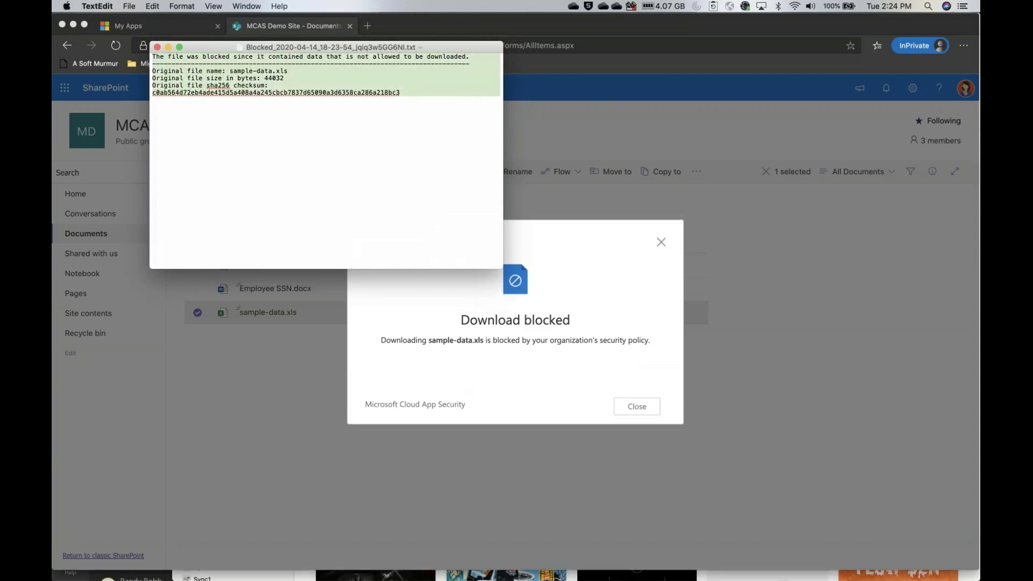
left_click(285, 156)
left_click(157, 47)
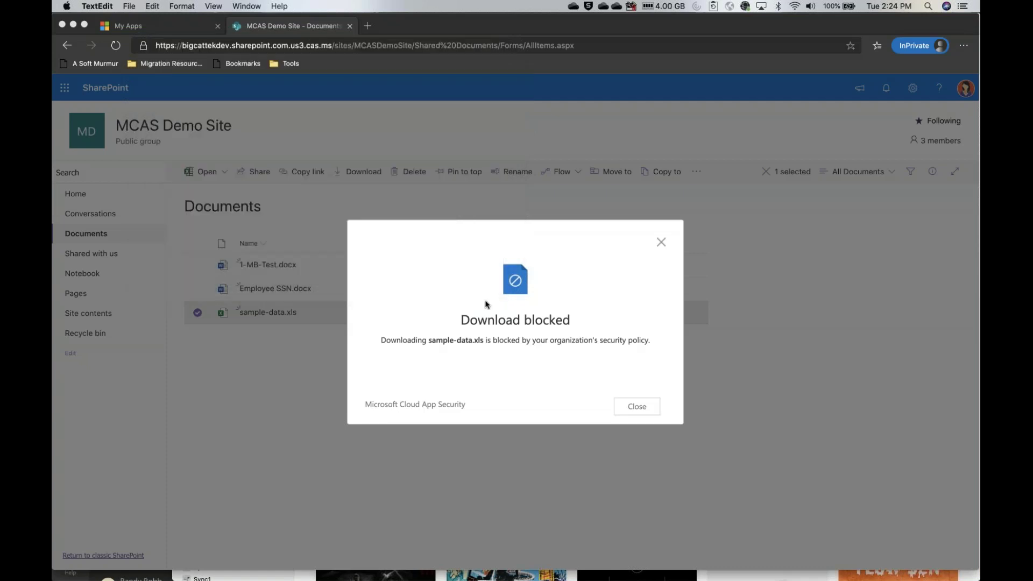
left_click(477, 289)
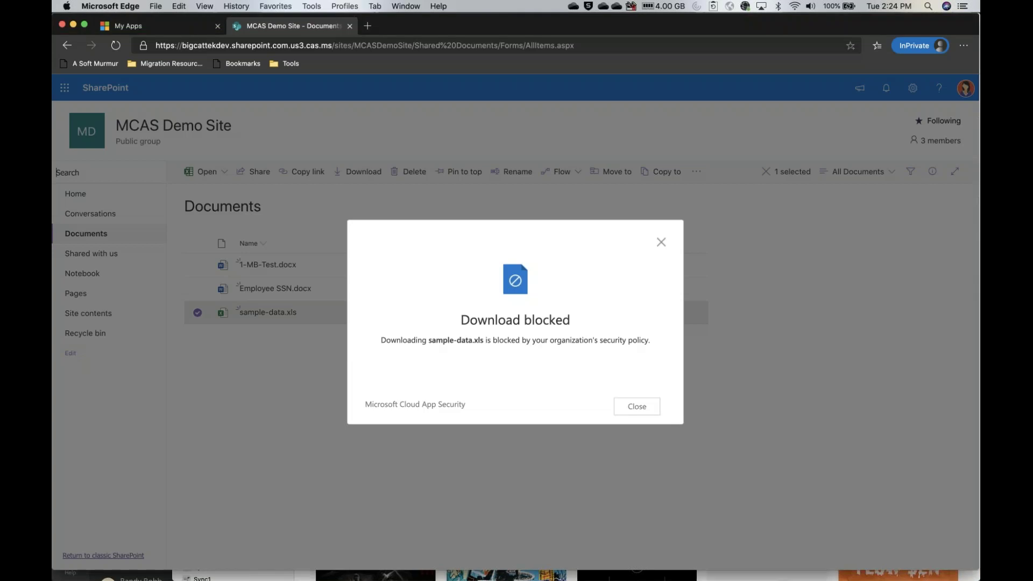
left_click(637, 406)
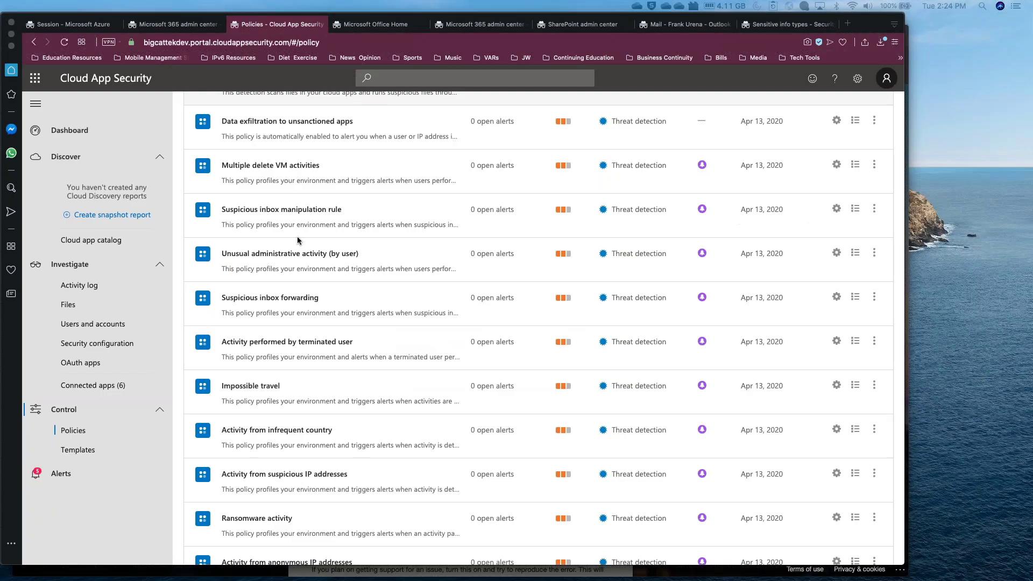
- Find the blocked sample-data.xls Download file entry in the activity log and review its user details
left_click(74, 287)
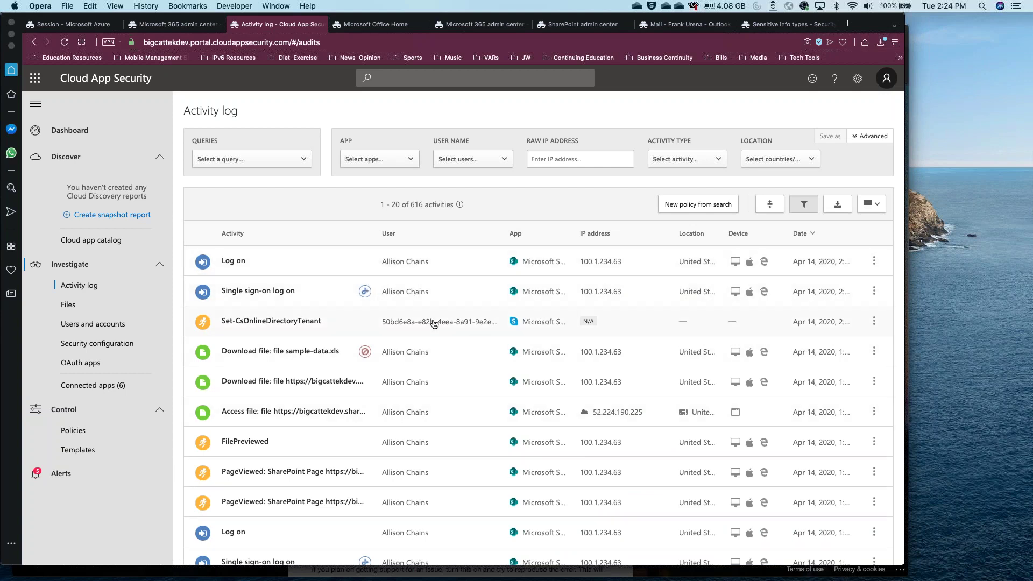
scroll(424, 385, "down", 1)
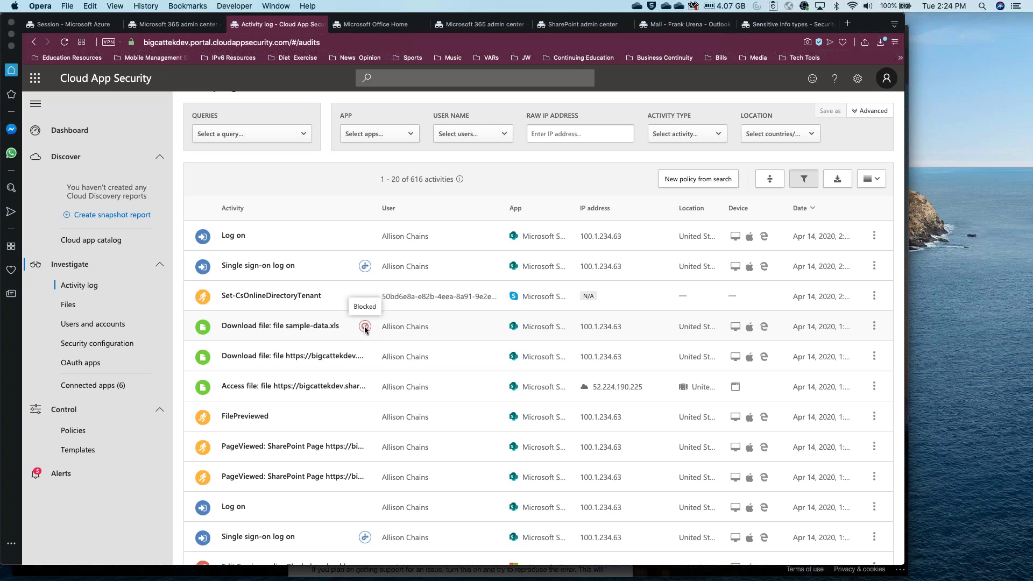
left_click(478, 336)
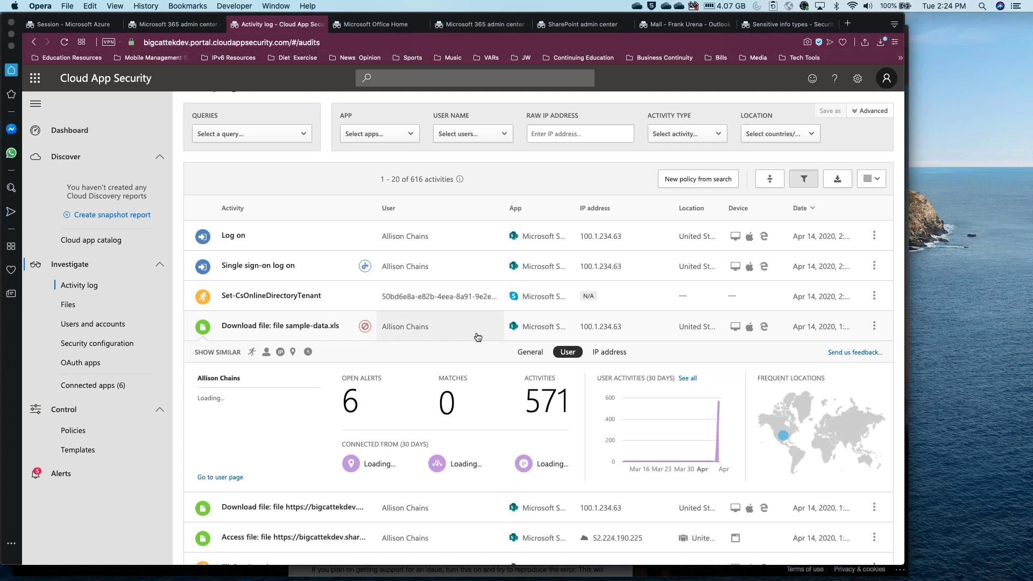
scroll(476, 409, "down", 2)
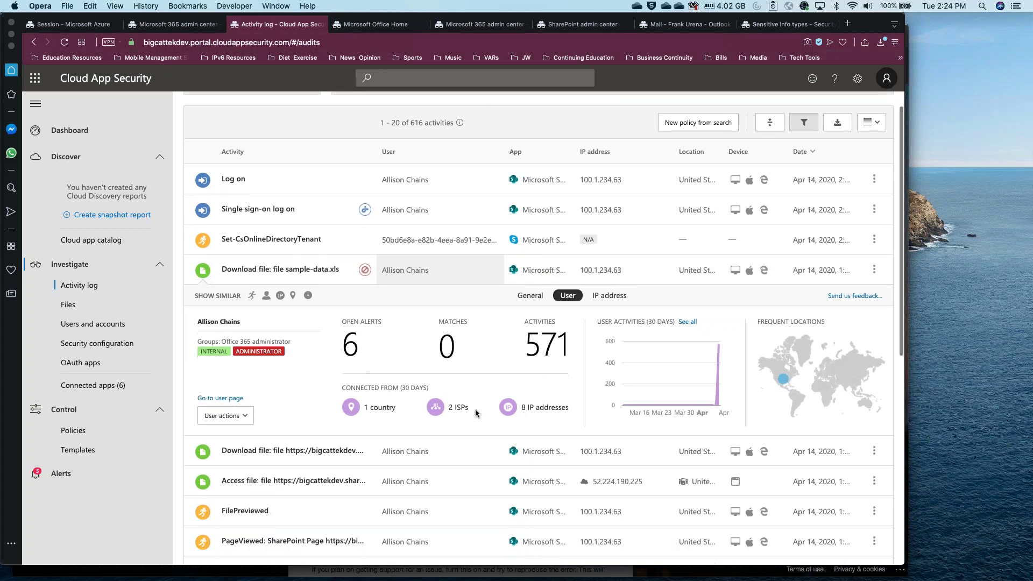
mouse_move(784, 380)
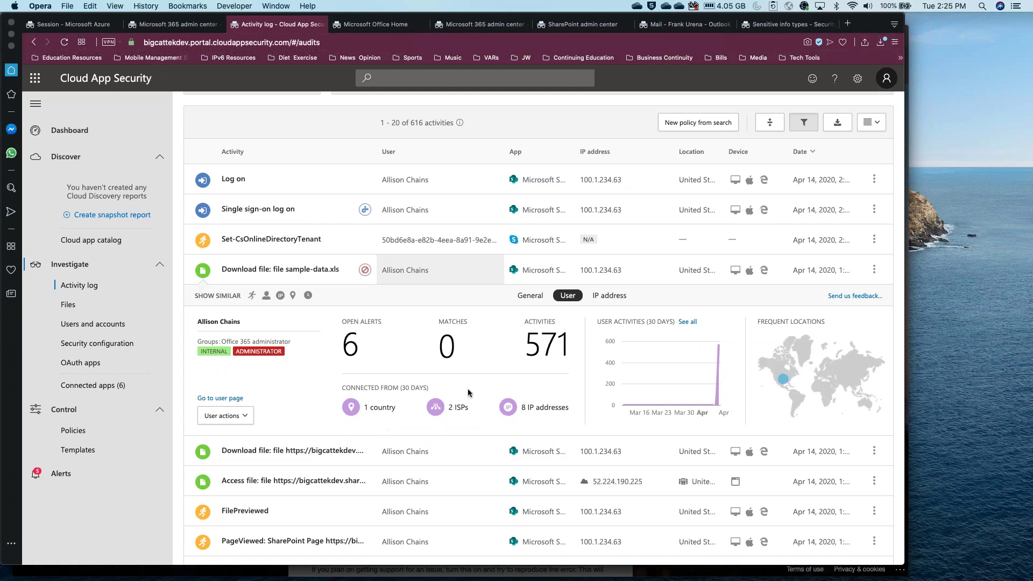
scroll(544, 347, "up", 1)
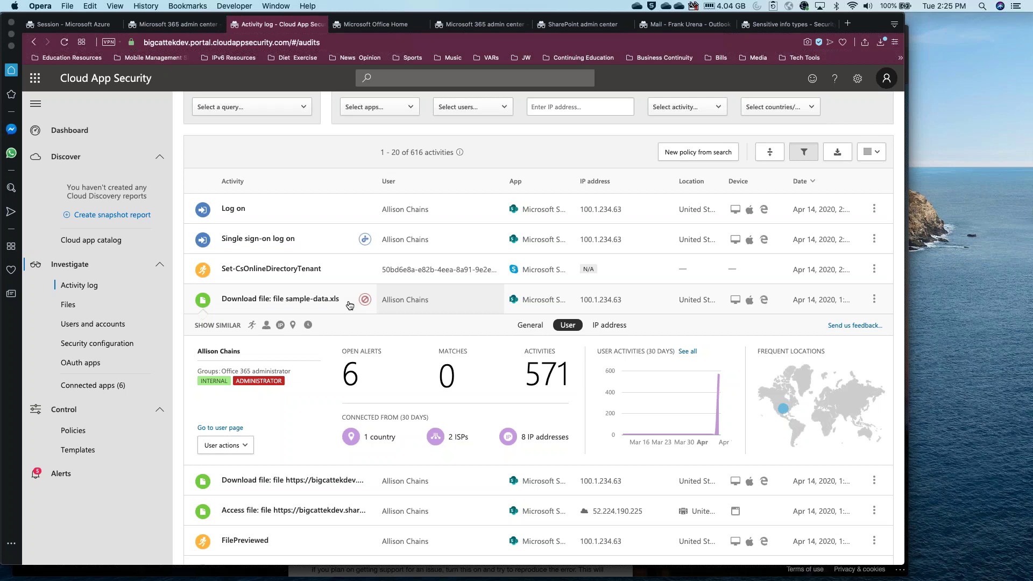
left_click(350, 306)
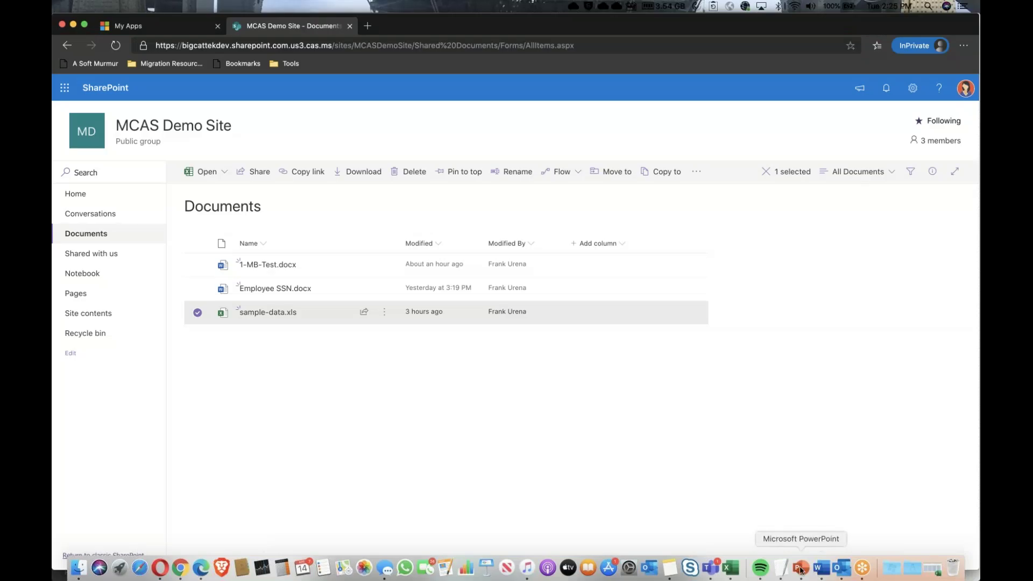
left_click(791, 560)
left_click(88, 365)
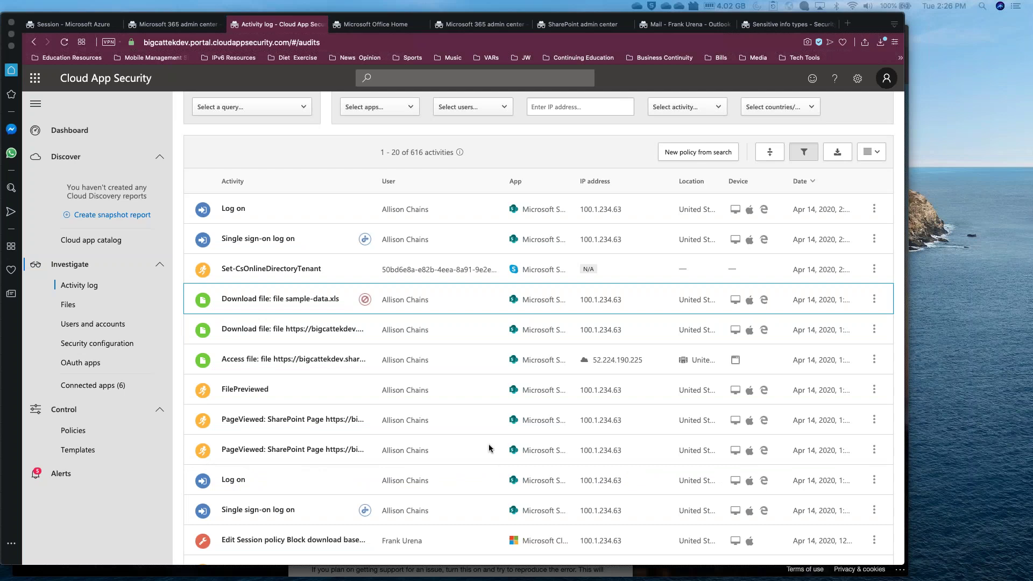
scroll(636, 414, "up", 3)
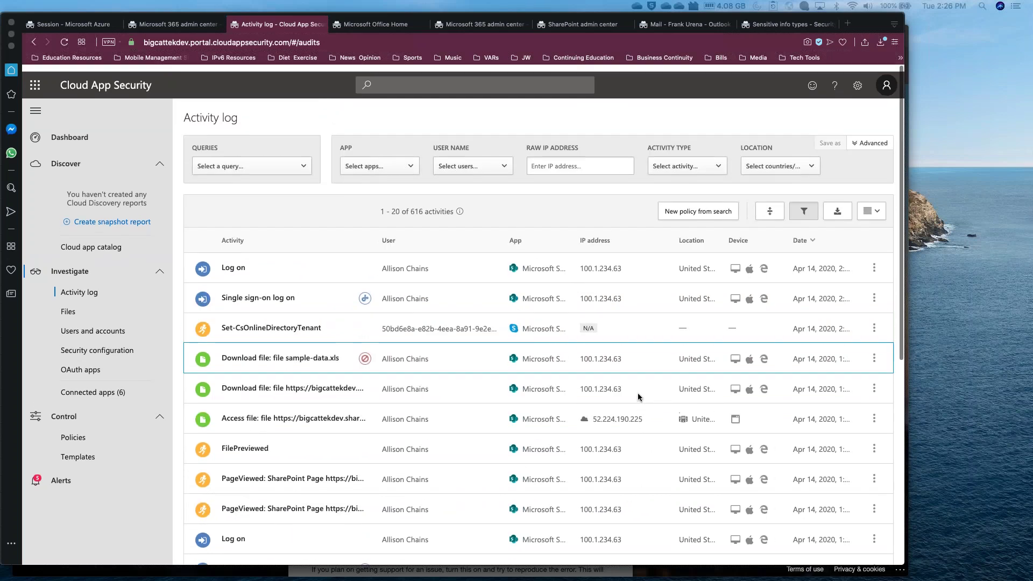
- Expand the Dropbox-CASB Webinar connector under Connected apps to confirm its Connected status
left_click(100, 386)
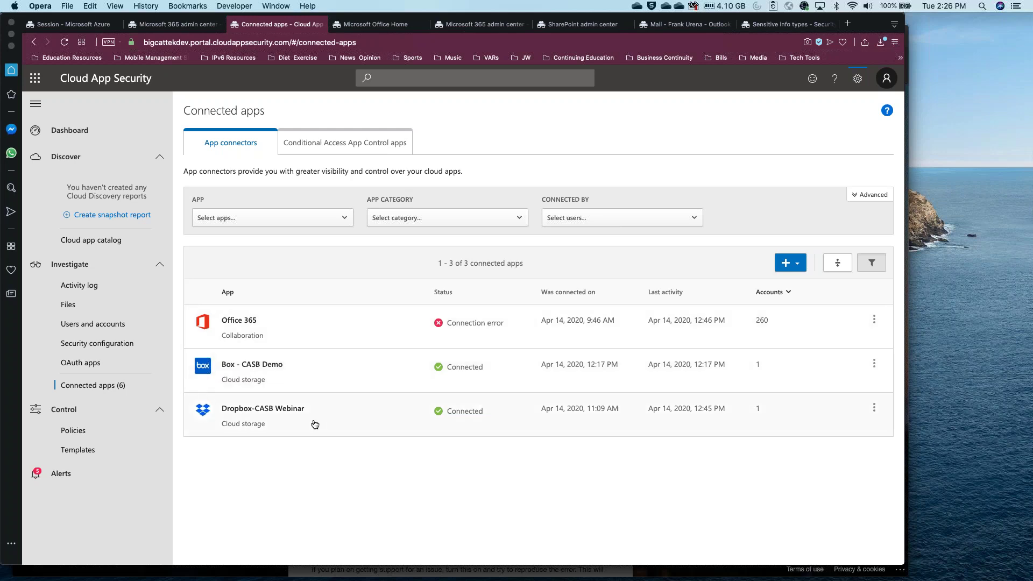
left_click(392, 422)
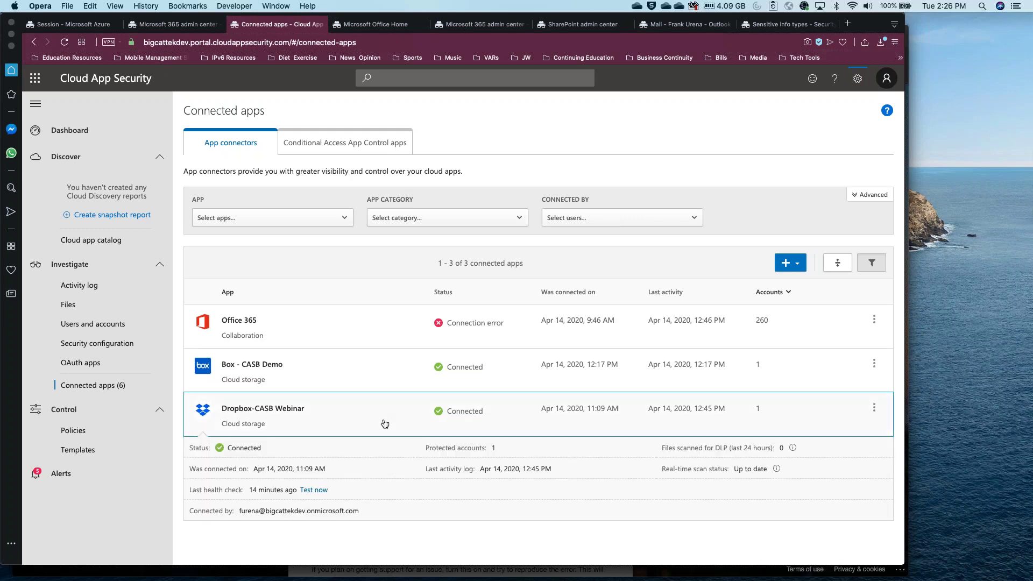
left_click(60, 305)
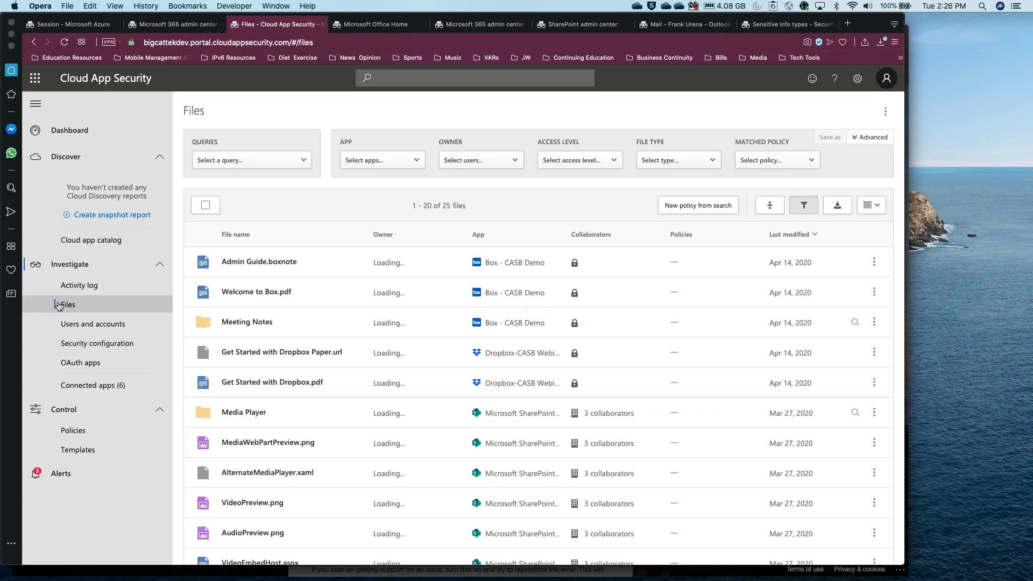
- Scroll through the 25 files listed from Box, Dropbox, SharePoint and OneDrive
scroll(339, 453, "down", 3)
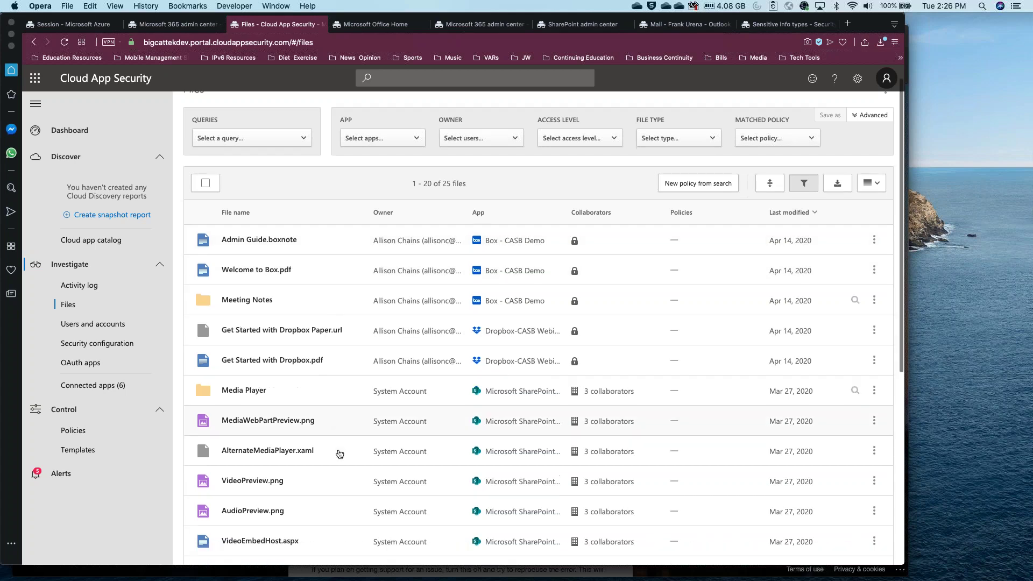
scroll(340, 453, "down", 3)
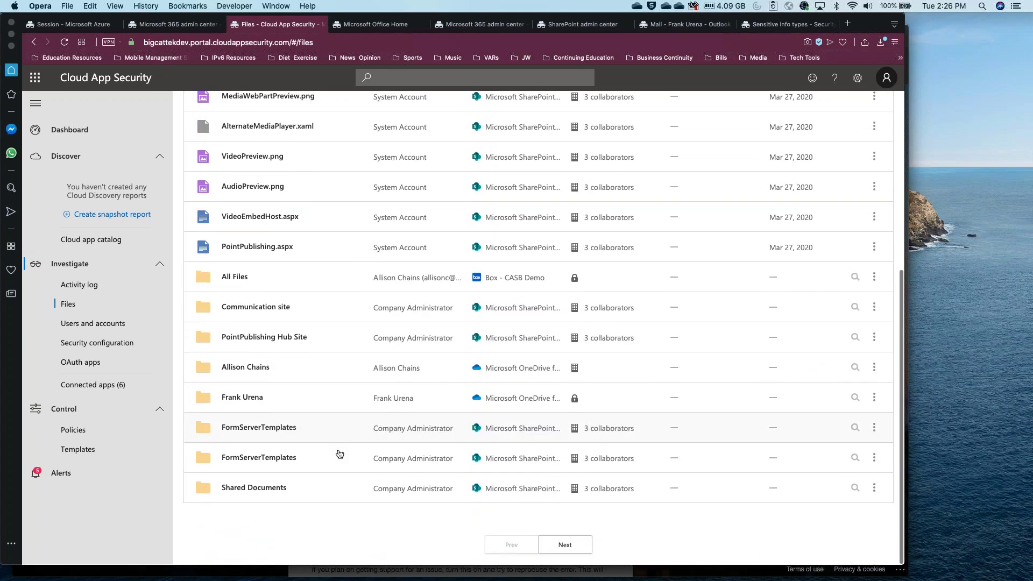
scroll(340, 453, "up", 6)
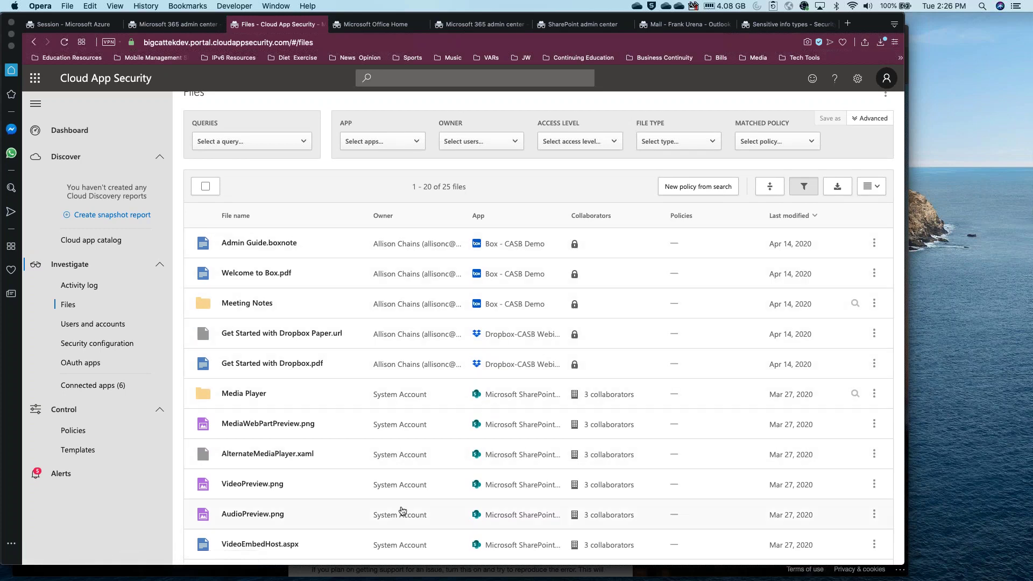
scroll(398, 420, "down", 6)
scroll(398, 420, "down", 1)
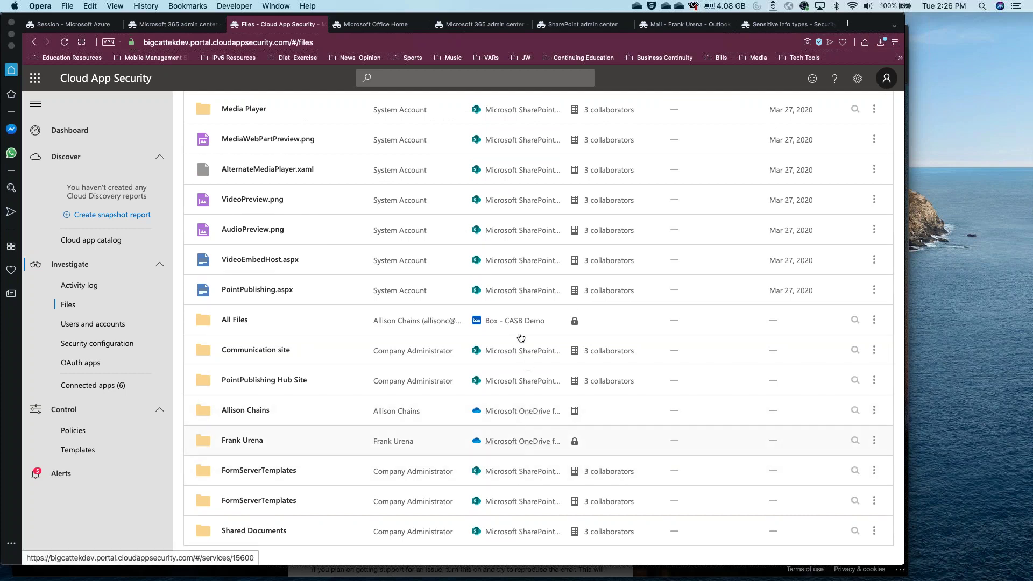
scroll(487, 445, "up", 4)
scroll(488, 445, "up", 3)
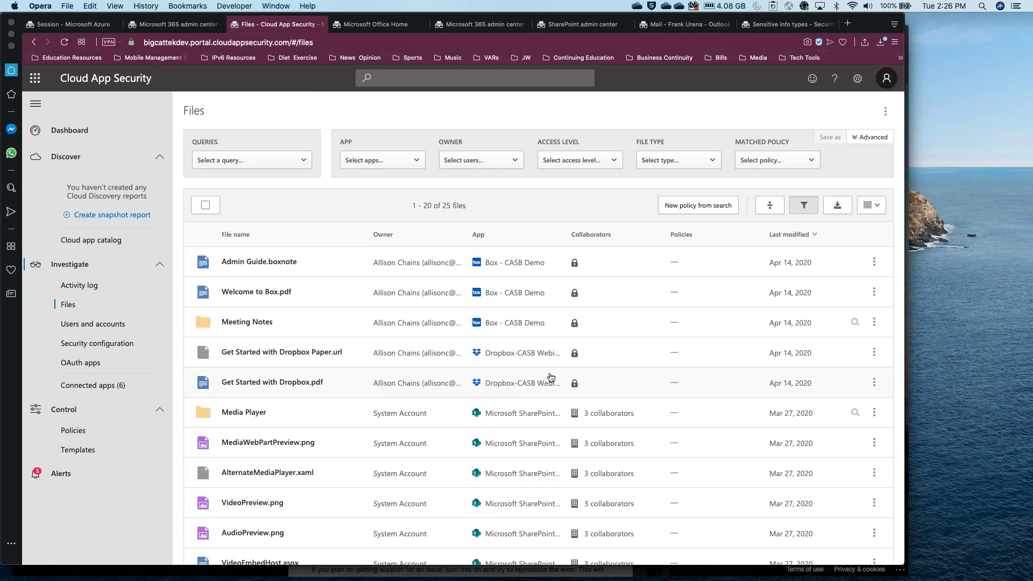
left_click(857, 80)
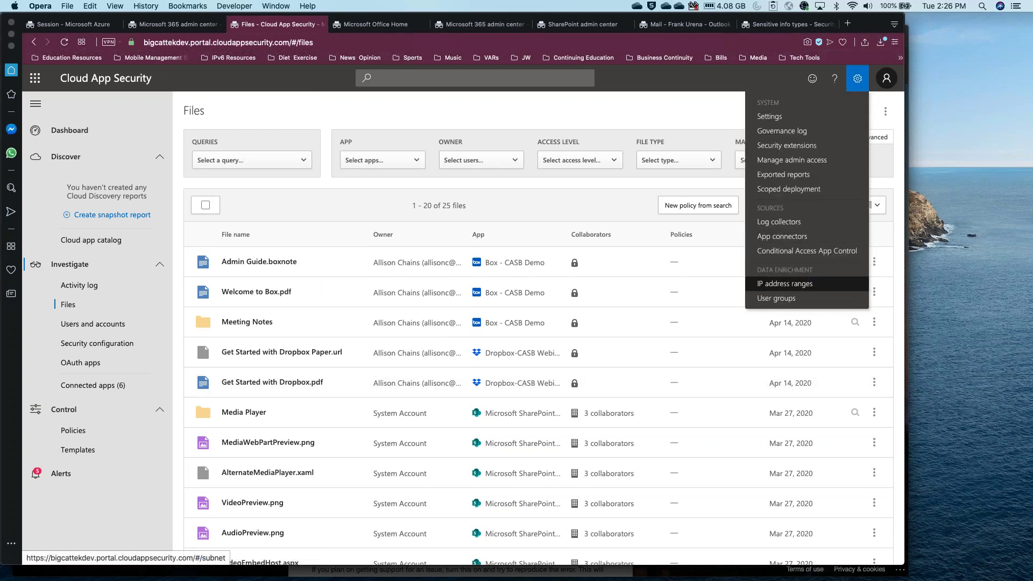
- Check the app connectors' add-app list, dismiss it, and go to the 32-policy Policies page
left_click(786, 236)
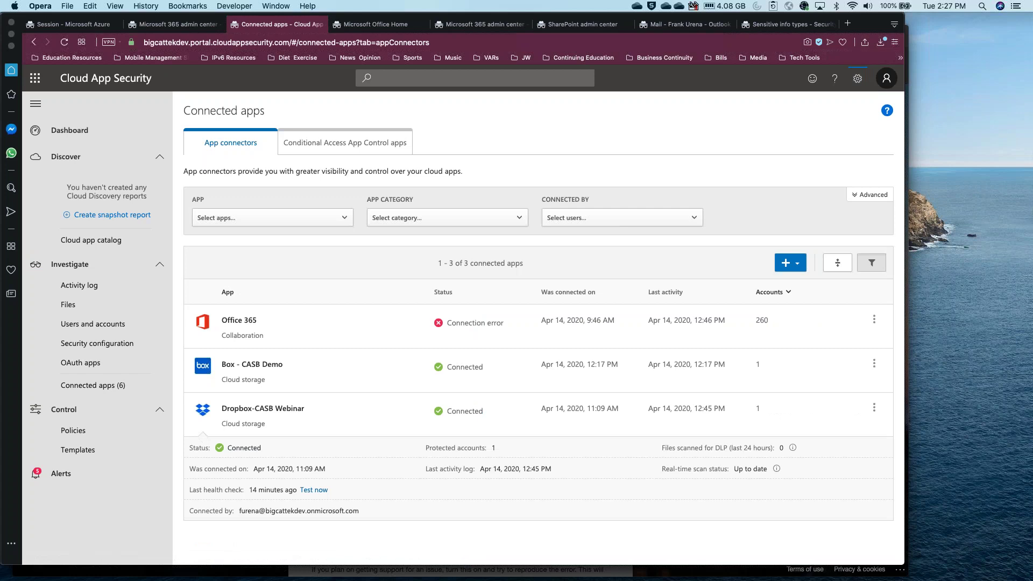
left_click(801, 267)
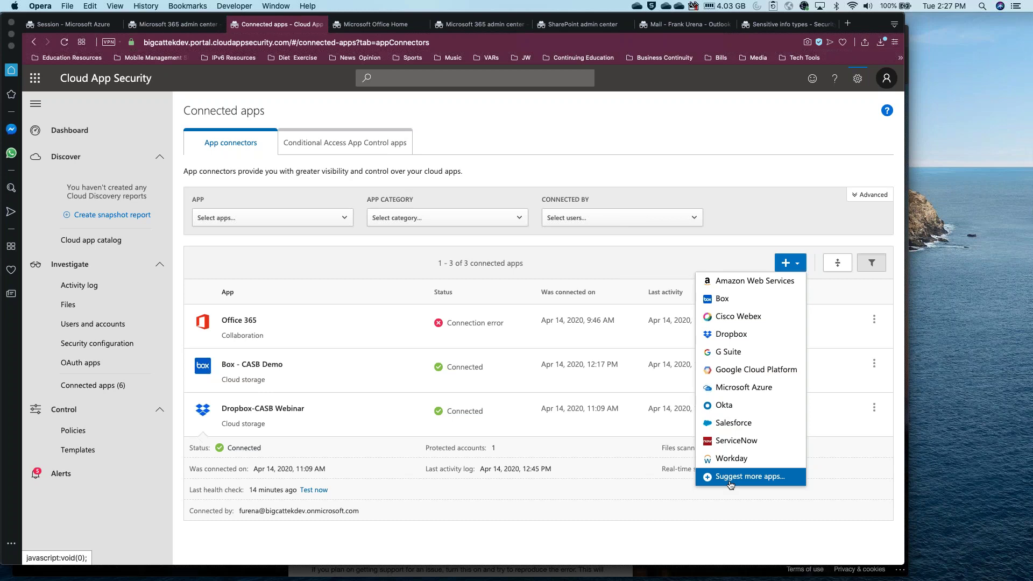
left_click(613, 540)
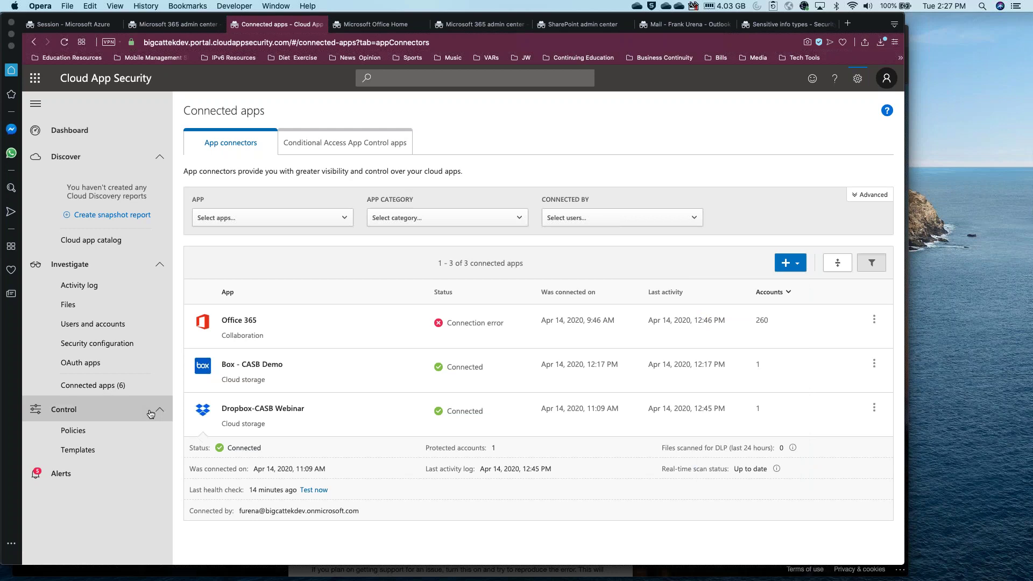
left_click(121, 430)
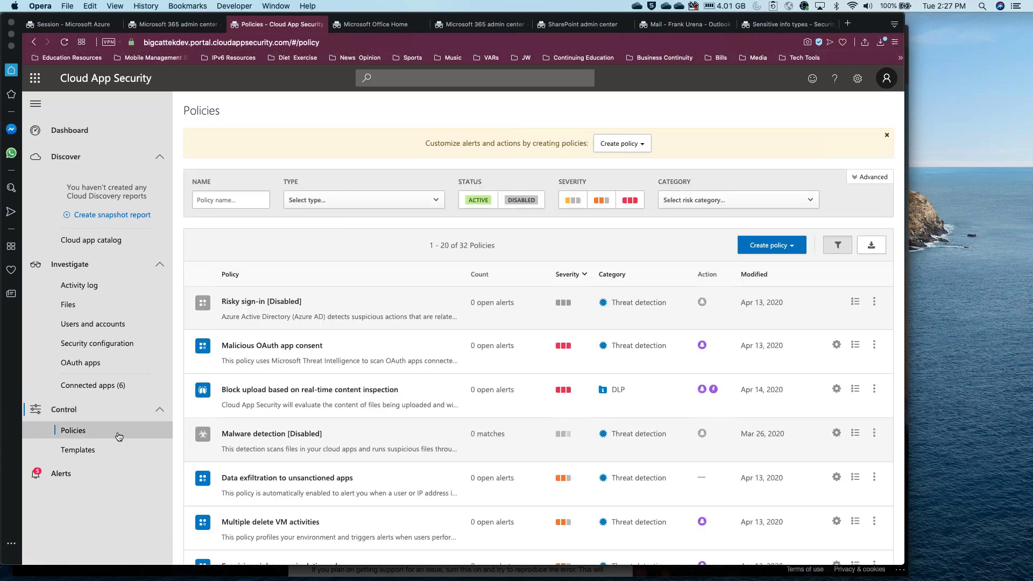
left_click(43, 25)
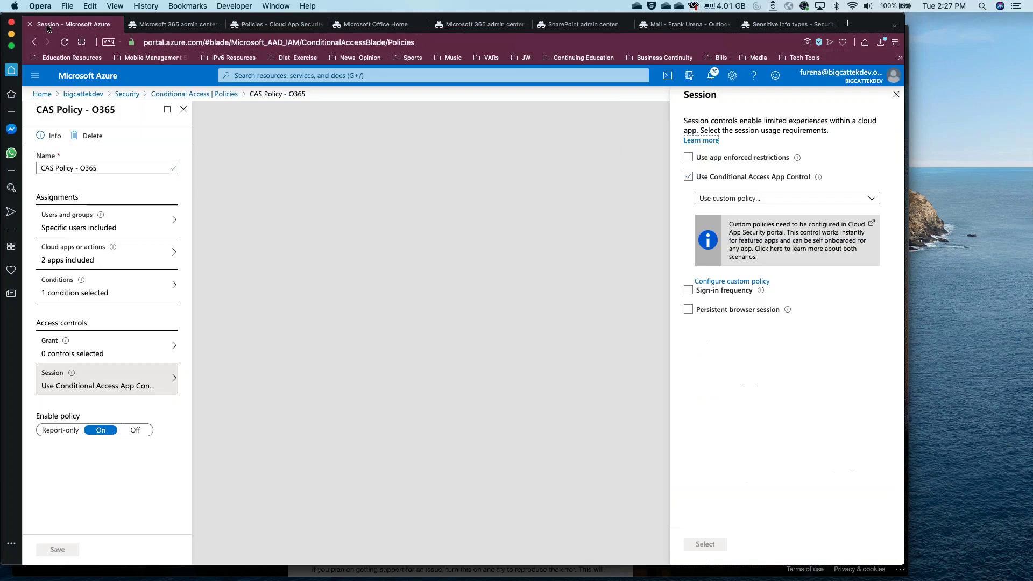
left_click(83, 94)
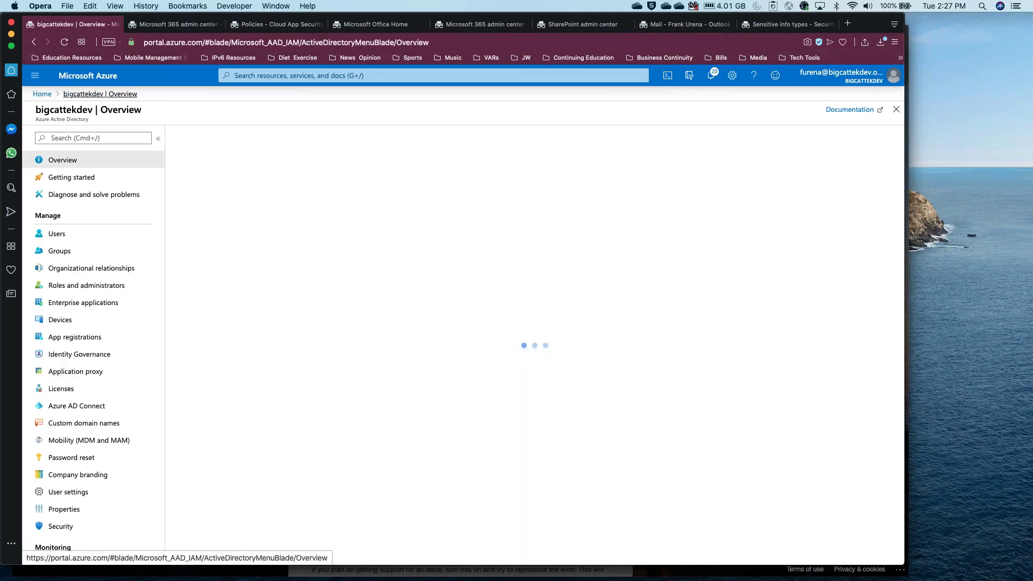
left_click(60, 526)
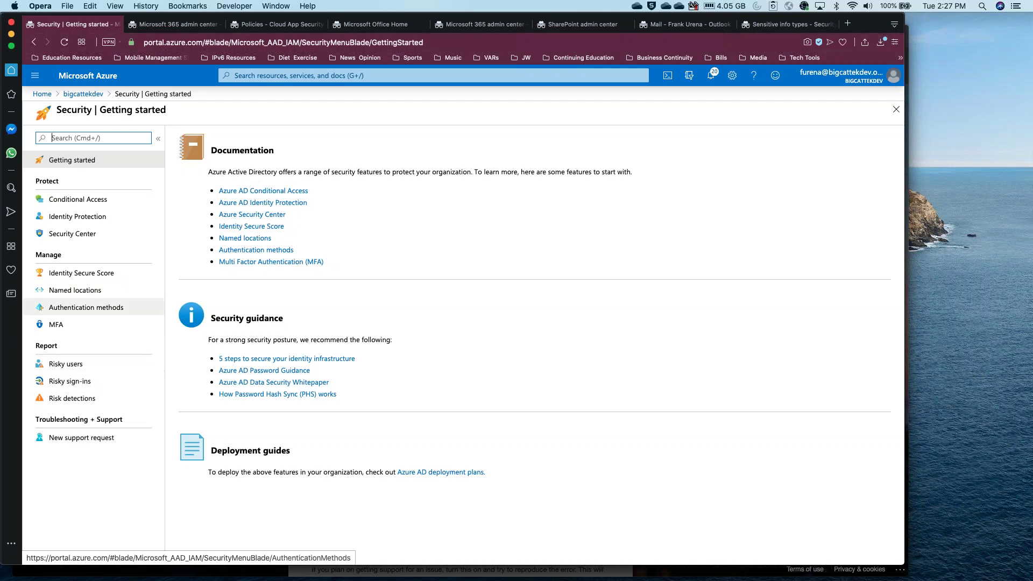
left_click(78, 199)
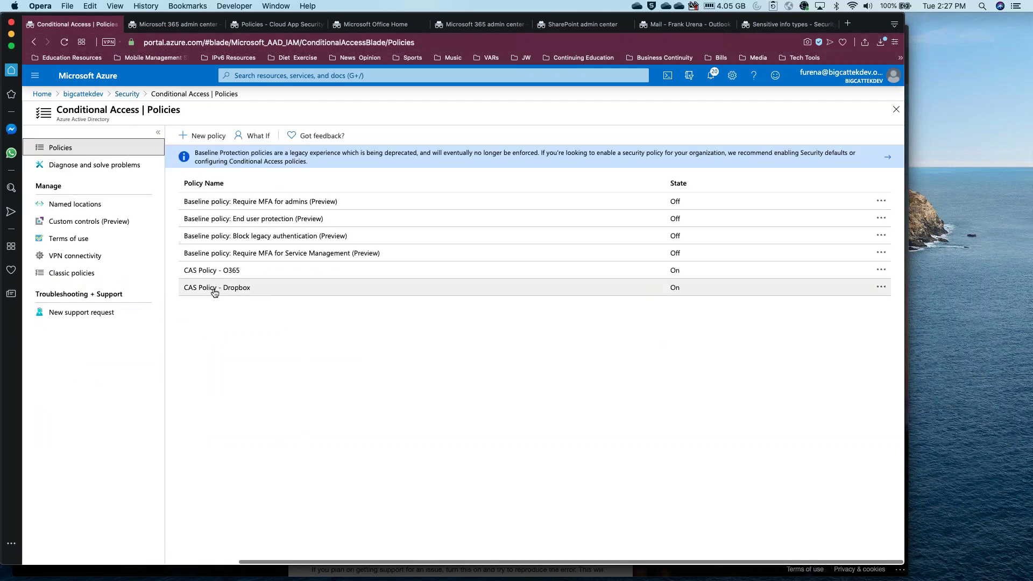
left_click(214, 288)
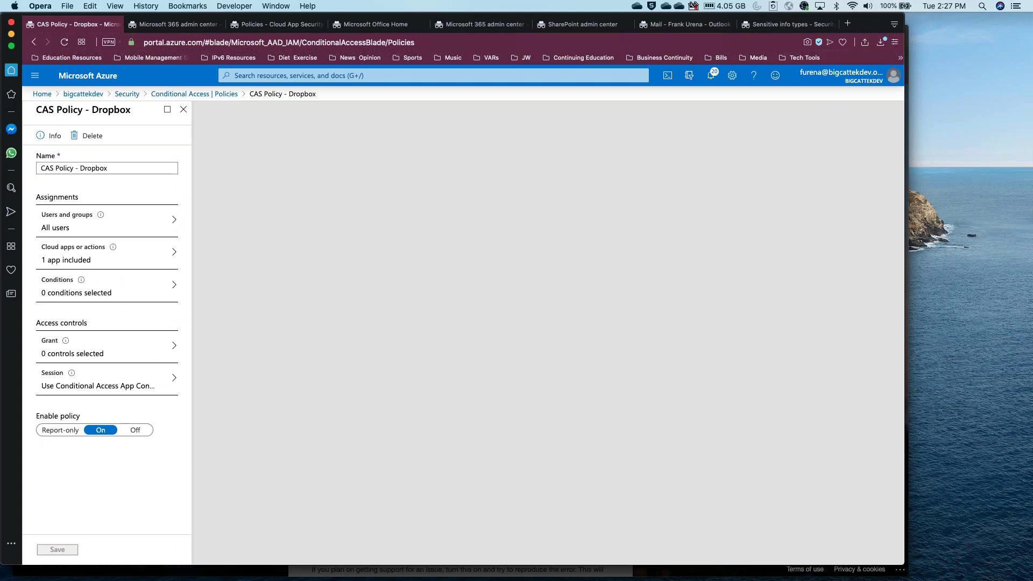
left_click(131, 228)
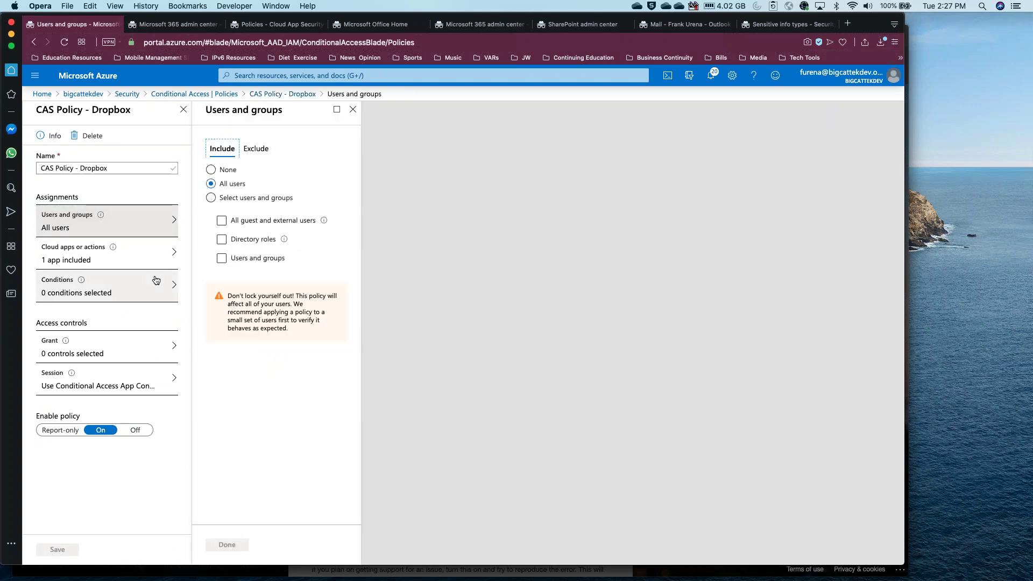
left_click(133, 261)
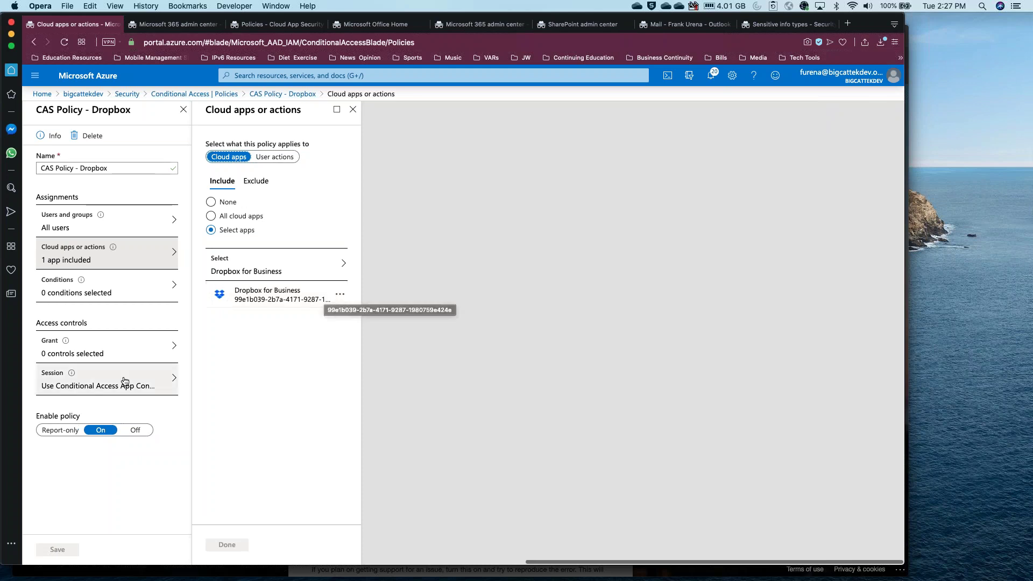
left_click(108, 379)
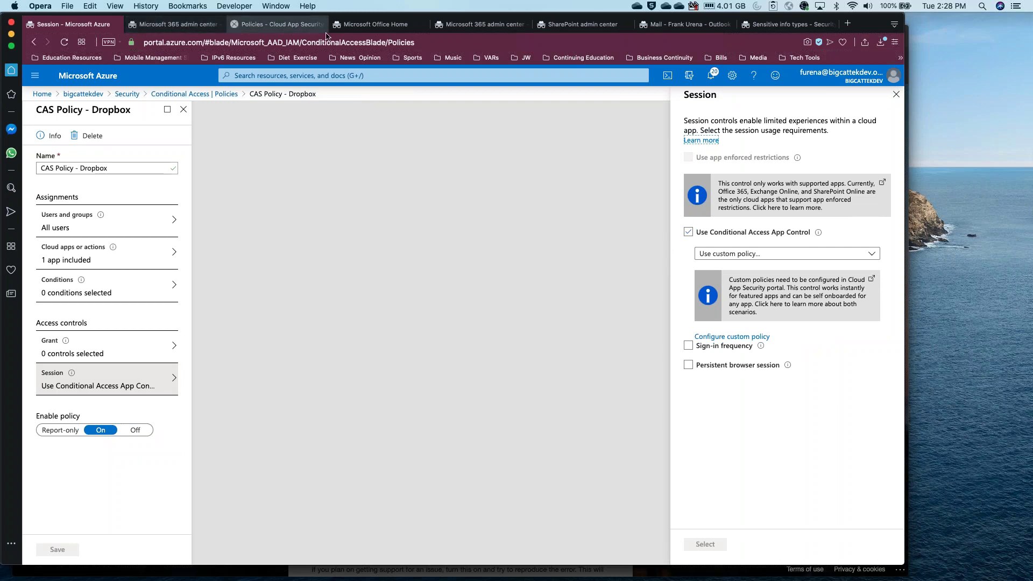
left_click(296, 27)
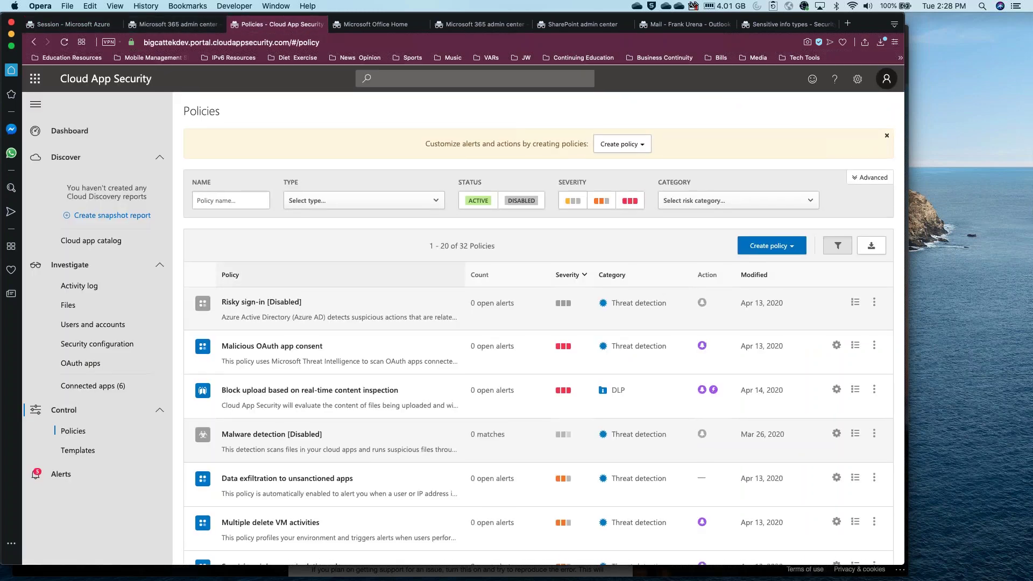
left_click(857, 78)
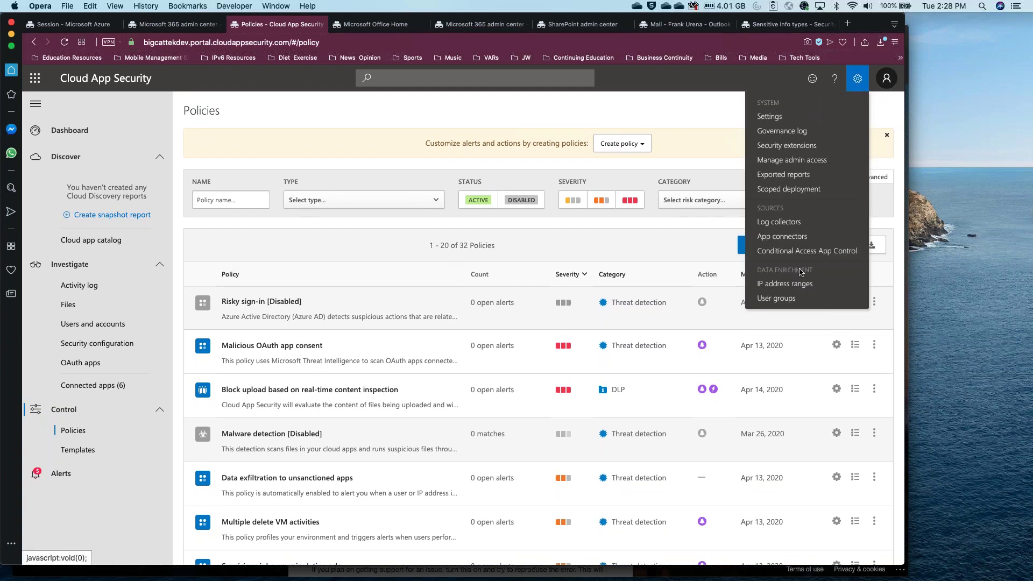
left_click(791, 251)
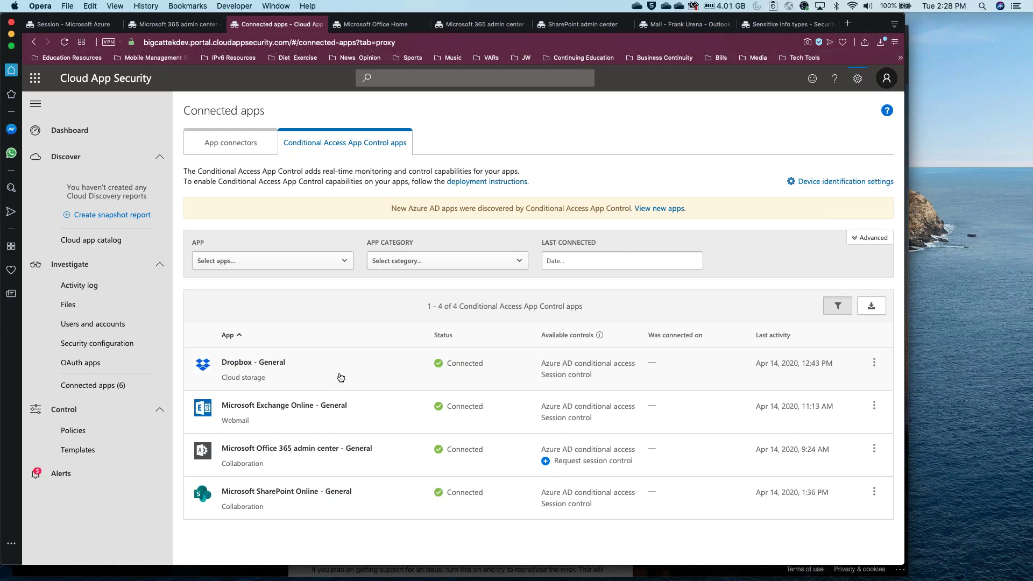
left_click(76, 26)
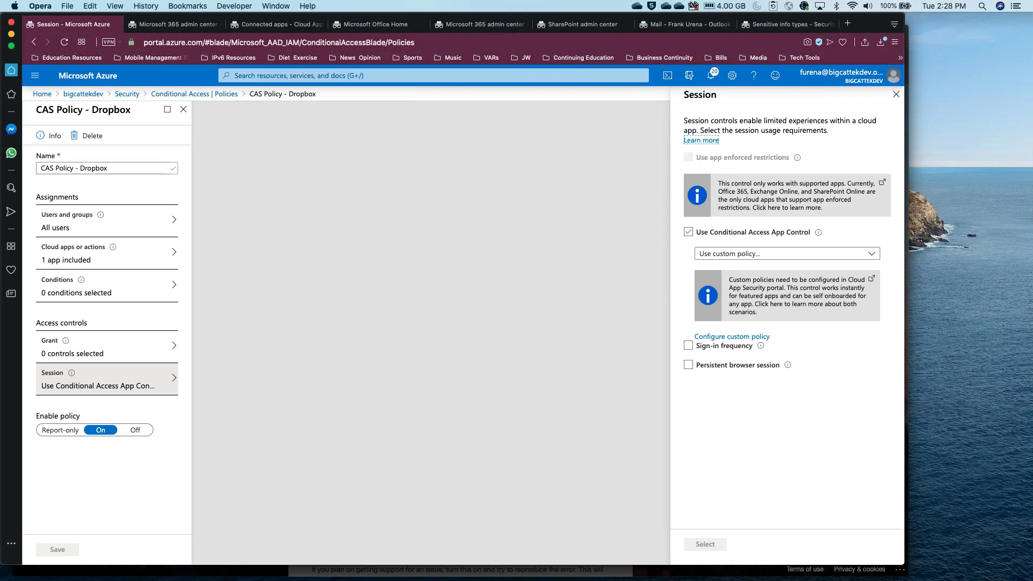
left_click(248, 27)
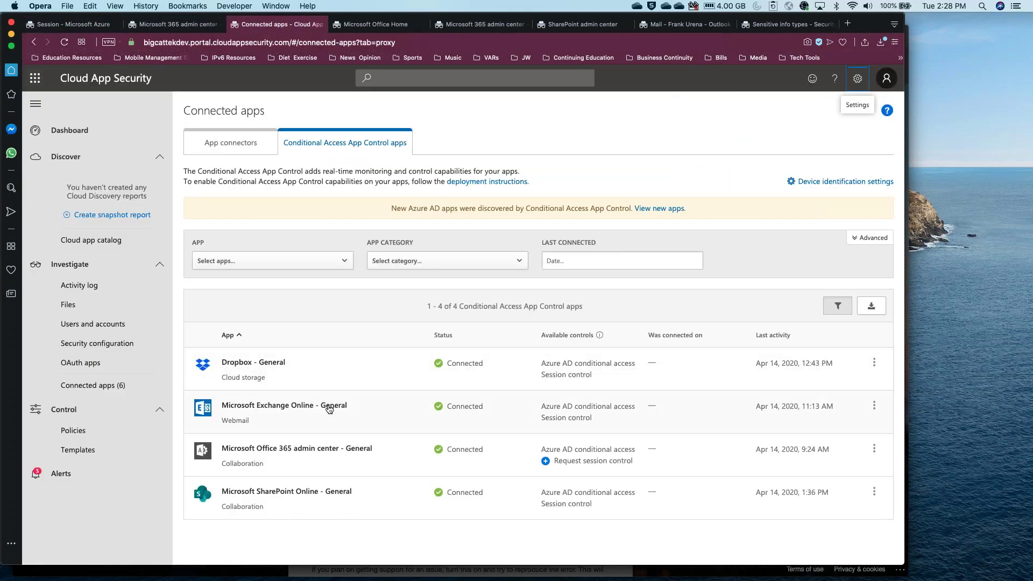
left_click(73, 430)
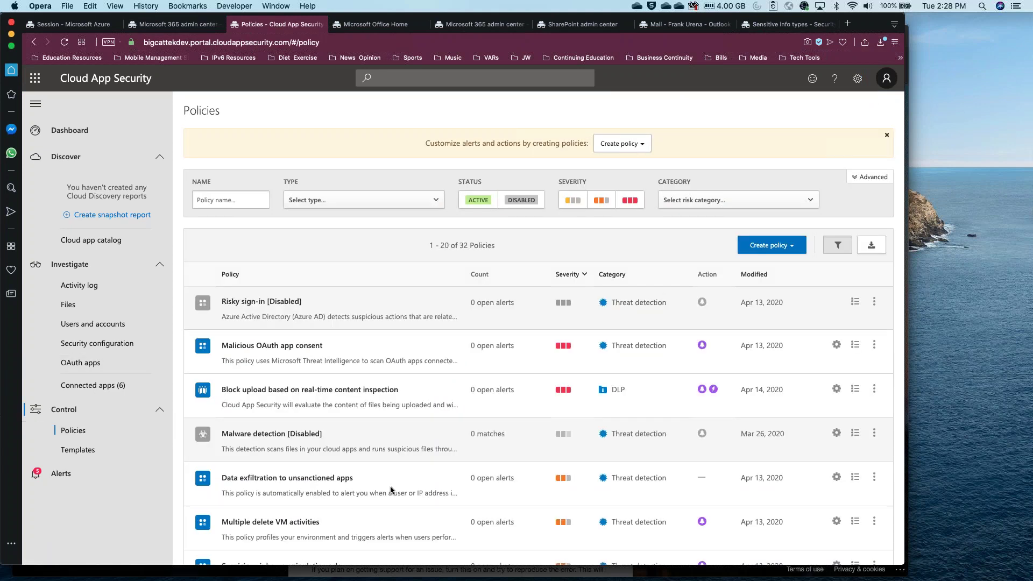
- Filter the policies list to Session policy and open Block Copy on DropBox
scroll(391, 490, "down", 3)
scroll(360, 227, "up", 3)
left_click(368, 183)
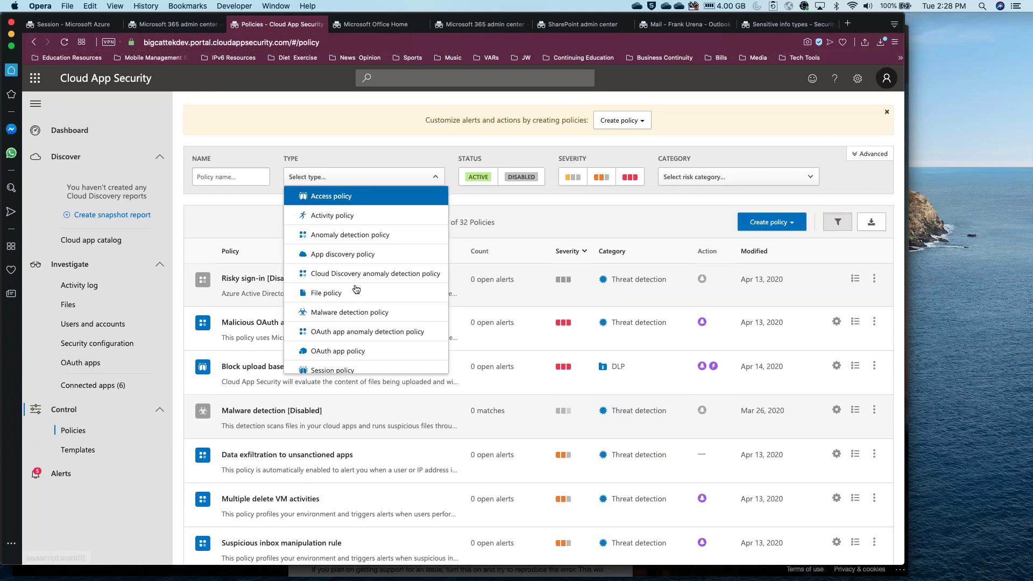
scroll(350, 345, "down", 1)
left_click(350, 363)
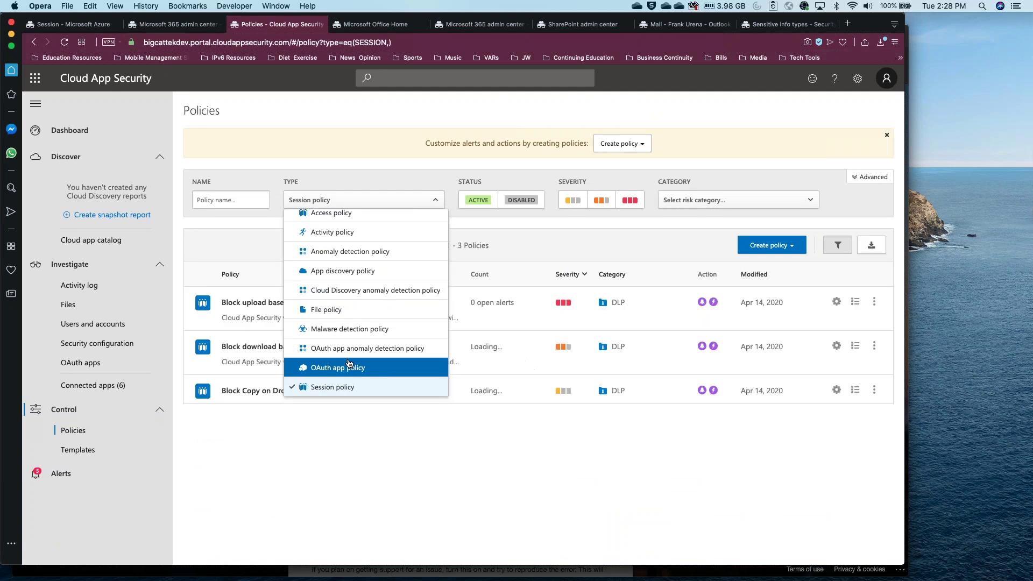
left_click(335, 453)
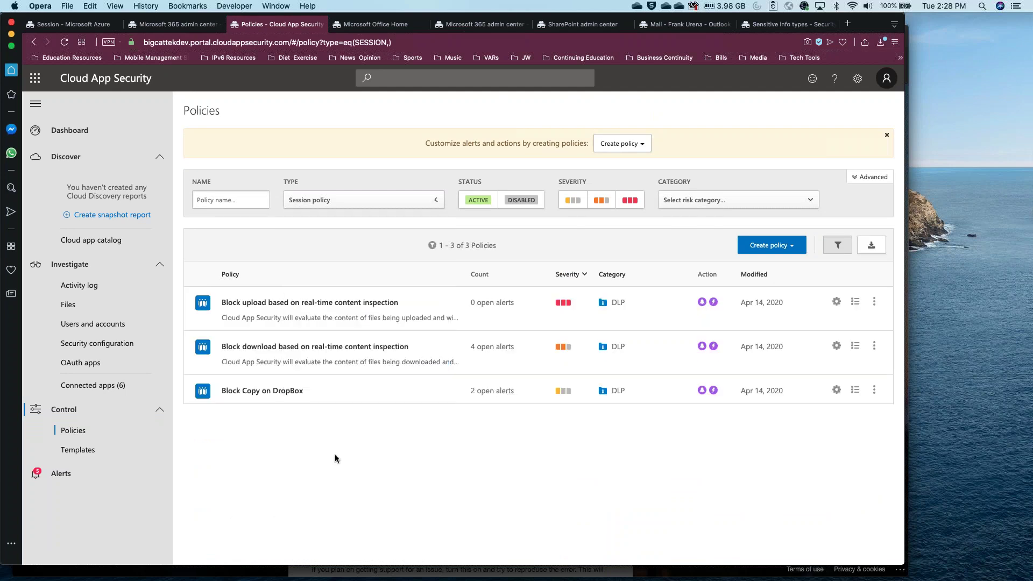
left_click(246, 391)
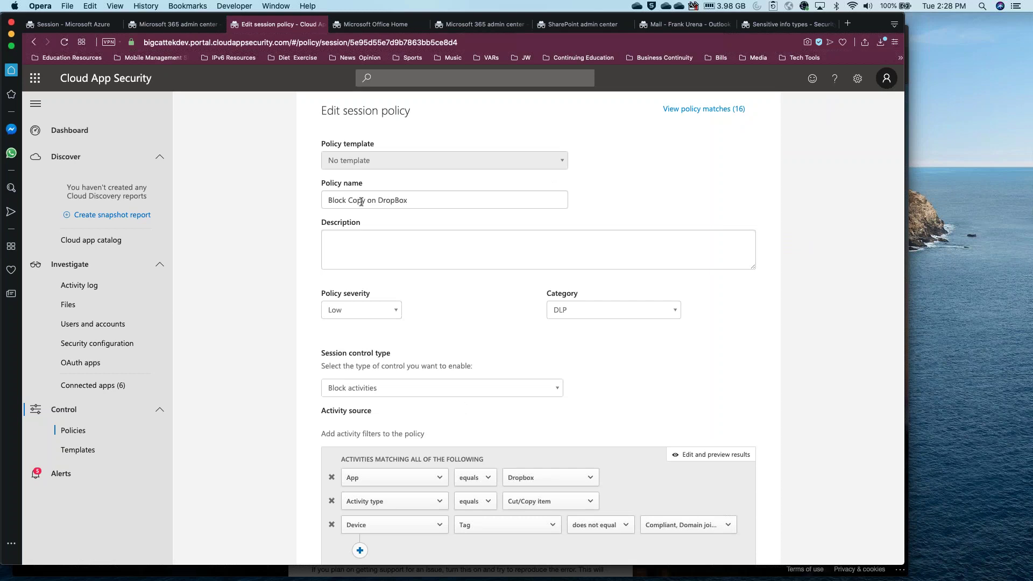
- Review the policy's App and Activity type filter options and its Block action without changing them
scroll(269, 250, "down", 1)
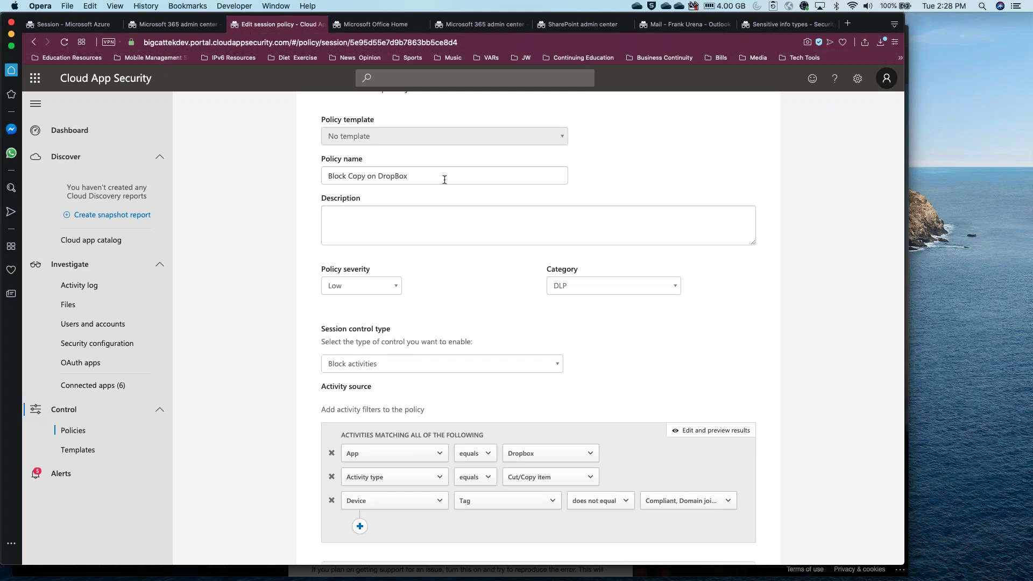
scroll(368, 375, "down", 4)
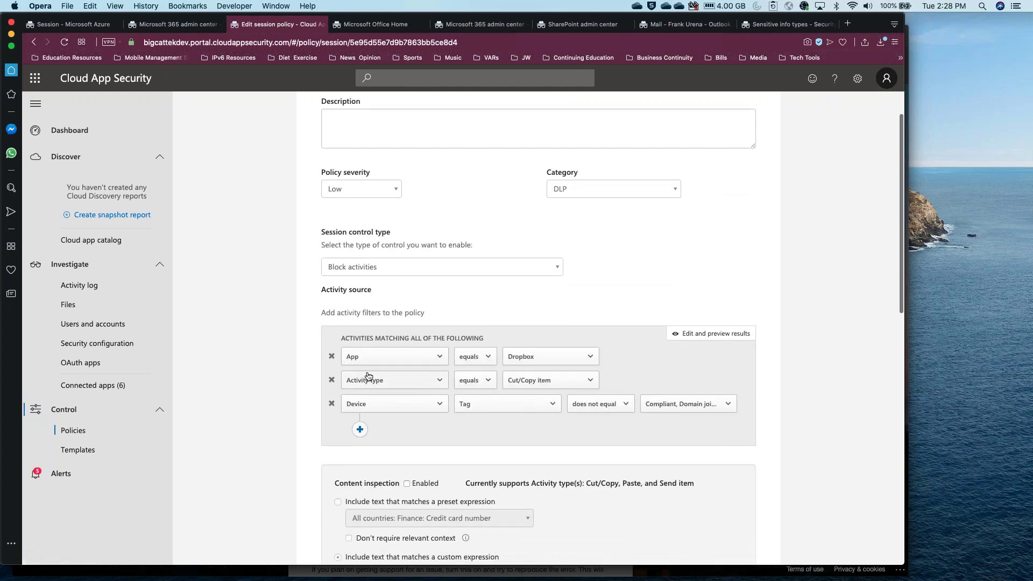
left_click(571, 364)
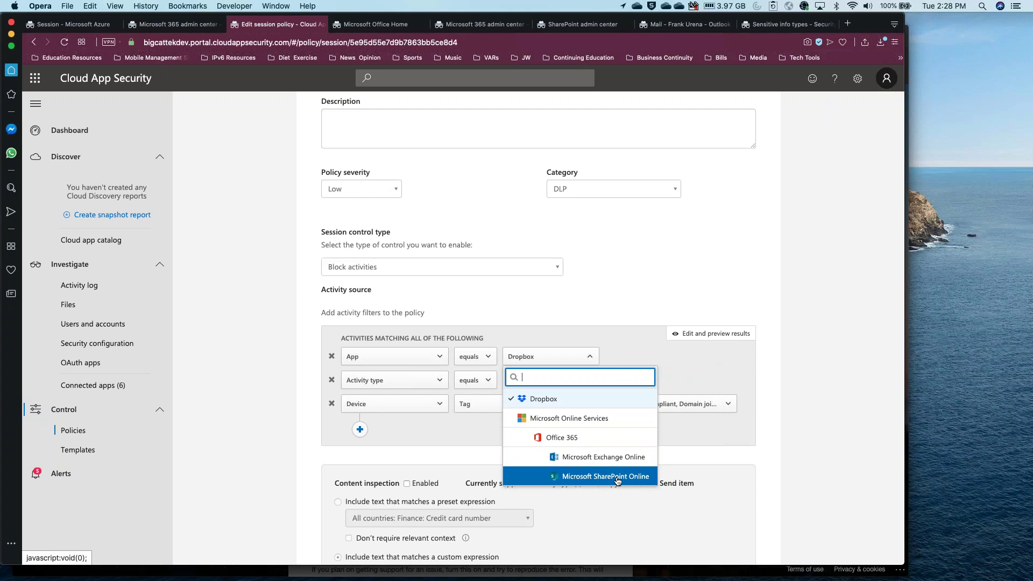
key("Escape")
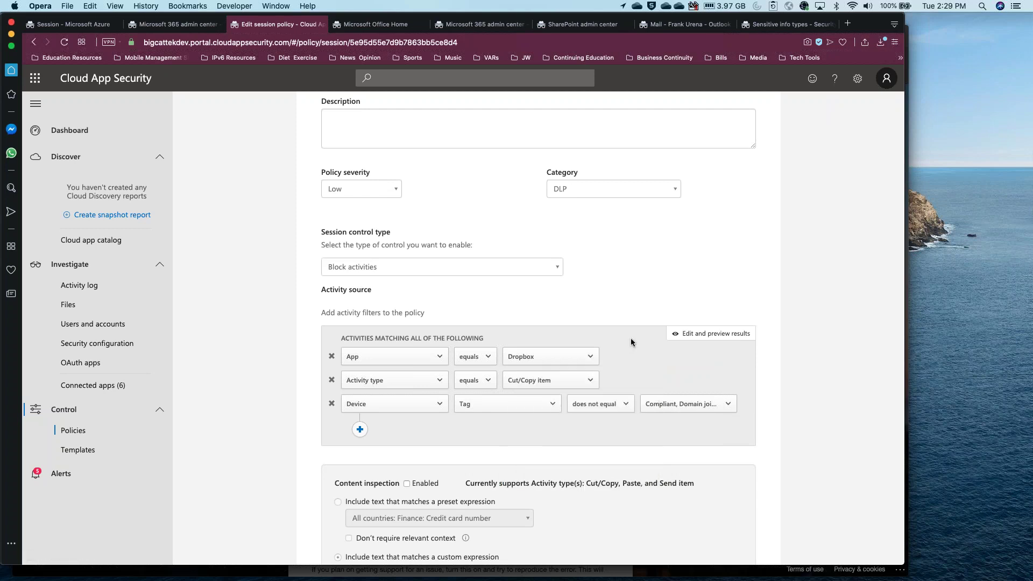
left_click(574, 382)
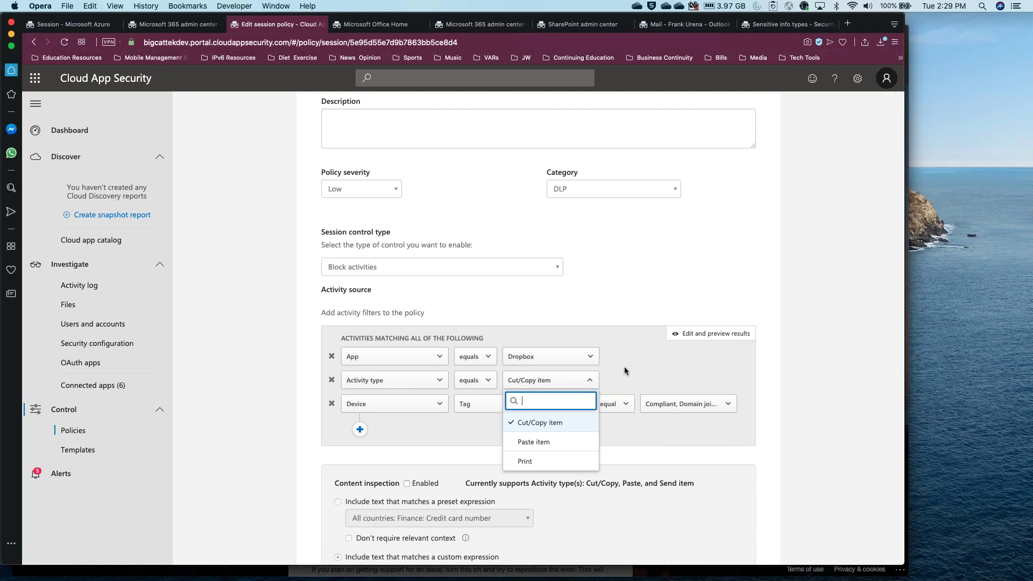
key("Escape")
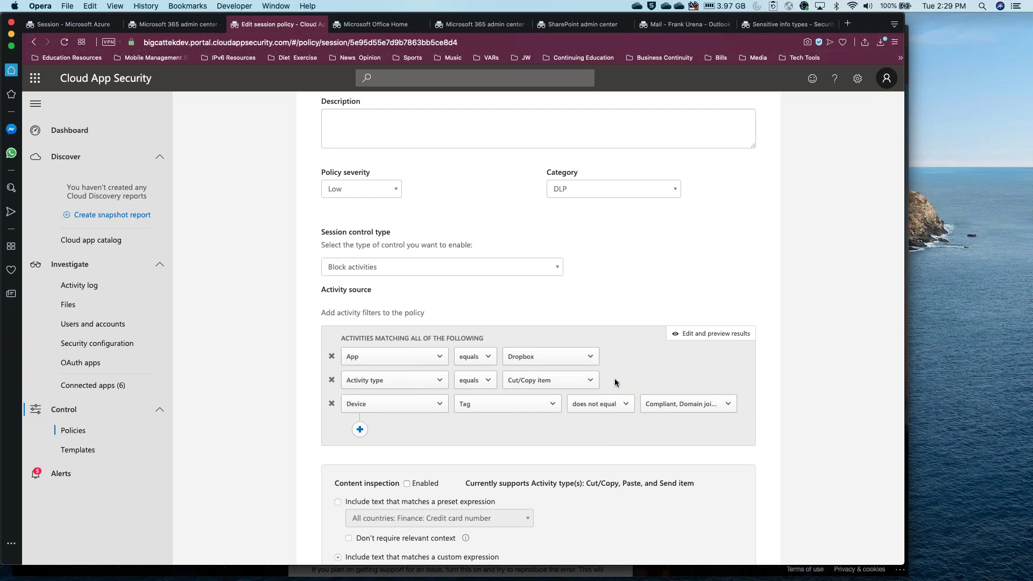
scroll(615, 382, "down", 2)
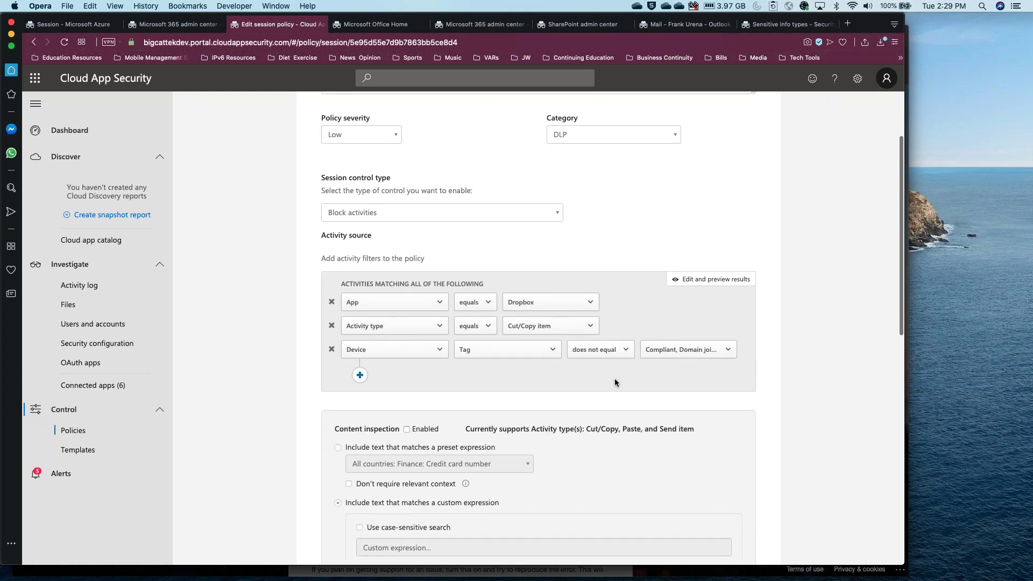
scroll(615, 382, "down", 6)
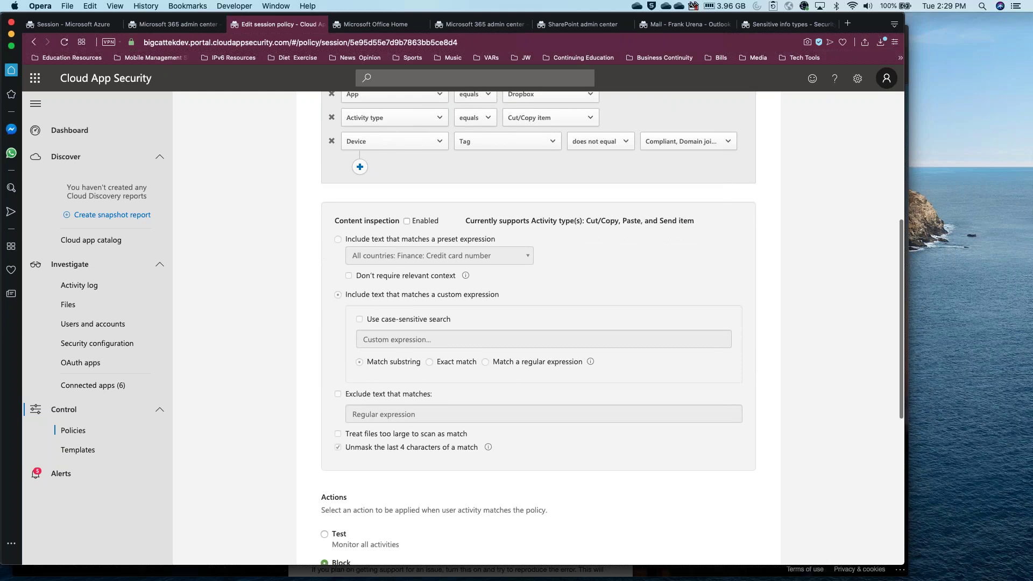
scroll(360, 251, "down", 8)
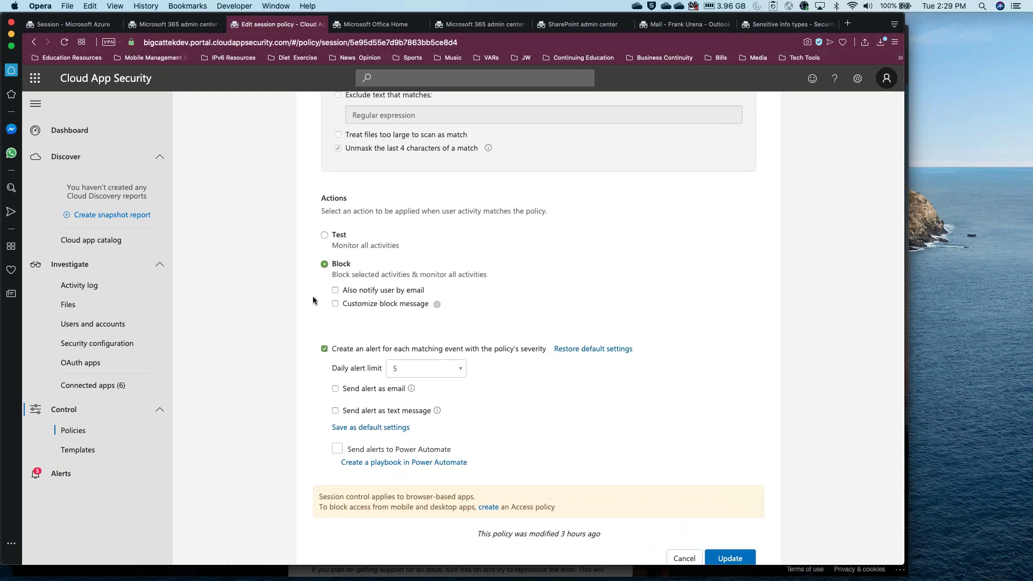
scroll(257, 278, "up", 14)
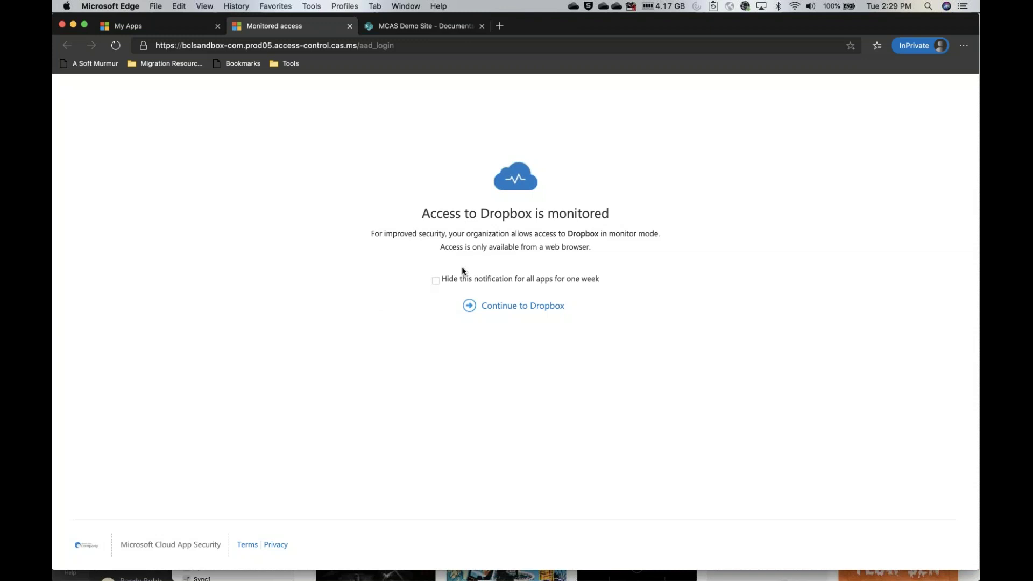
- Continue to Dropbox in the monitored session and browse the Home page's recent files
left_click(506, 308)
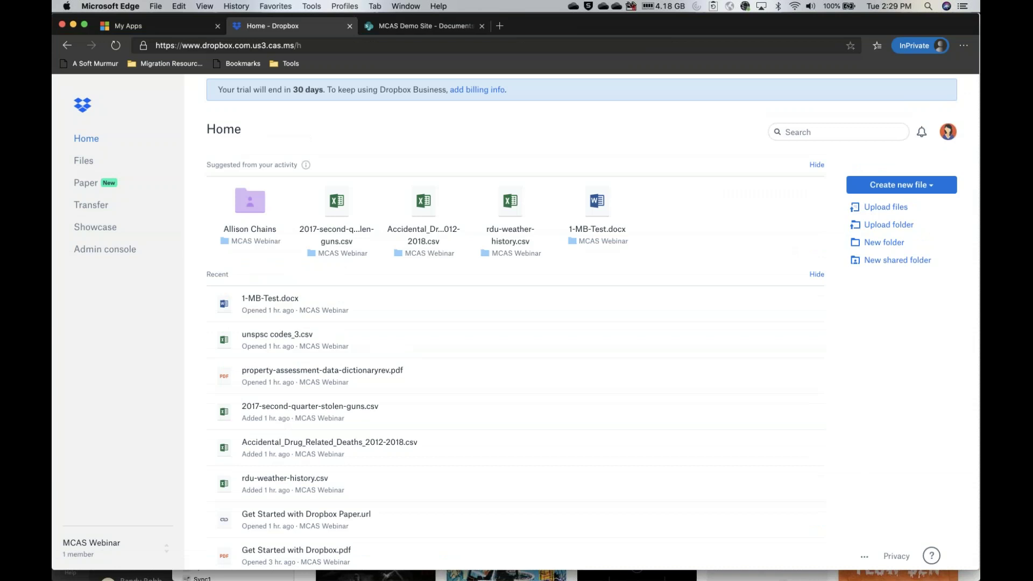
scroll(444, 386, "down", 2)
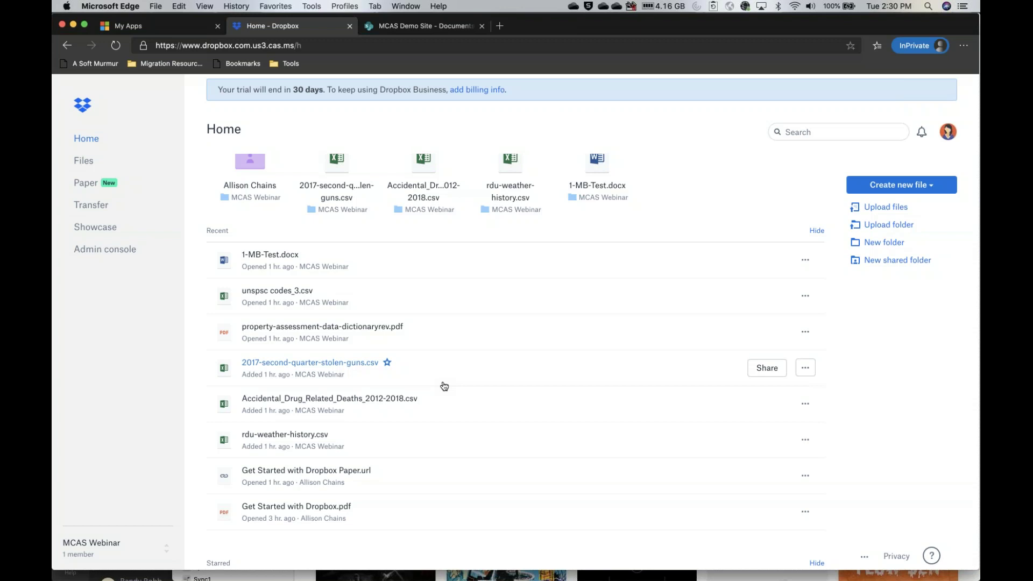
- Open property-assessment-data-dictionaryrev.pdf, try copying its PROPERTYHOUSENUM table text, and dismiss the Action blocked message
left_click(346, 327)
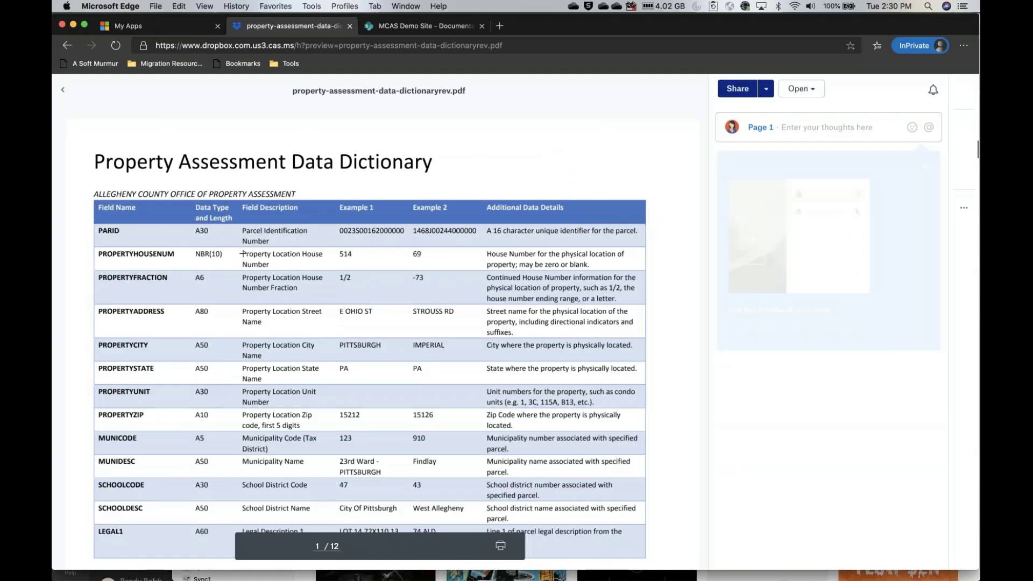
left_click_drag(242, 253, 273, 280)
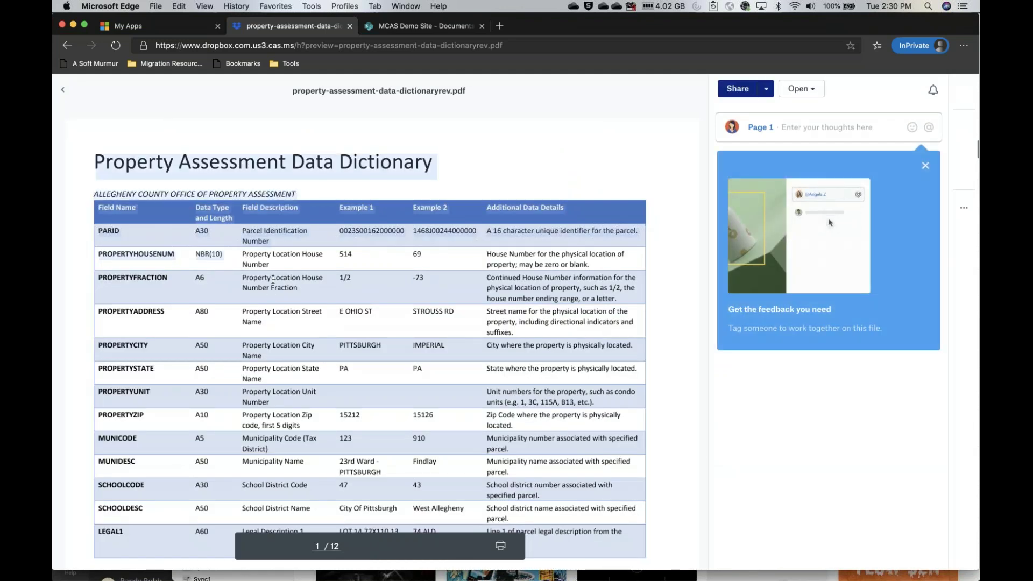
mouse_move(285, 285)
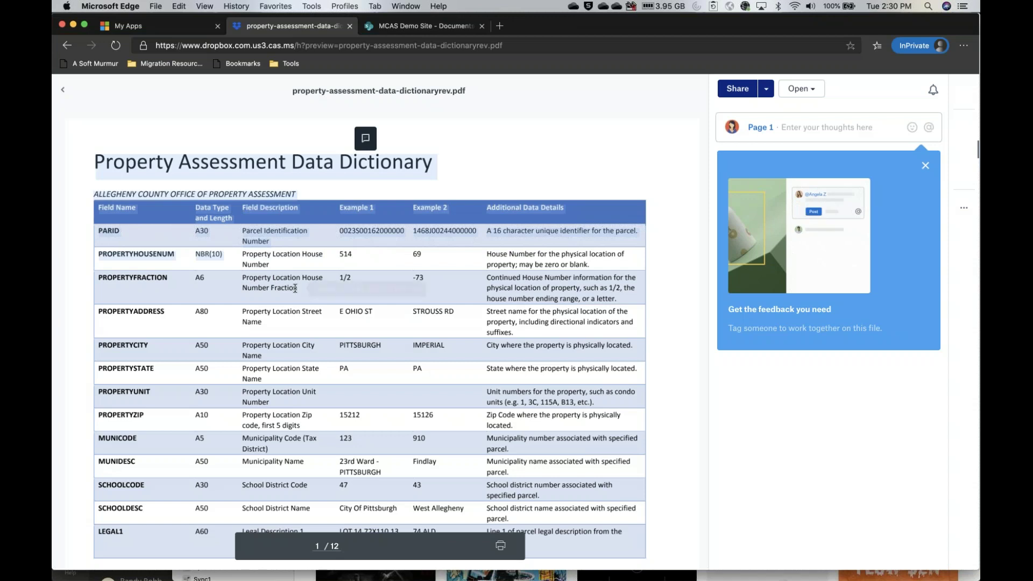
left_click_drag(295, 288, 245, 257)
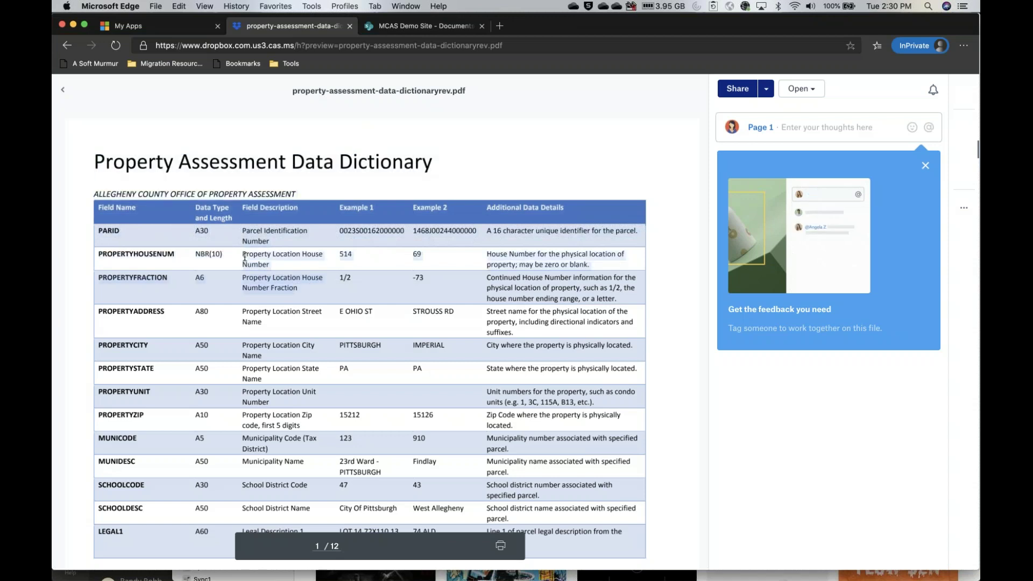
right_click(248, 261)
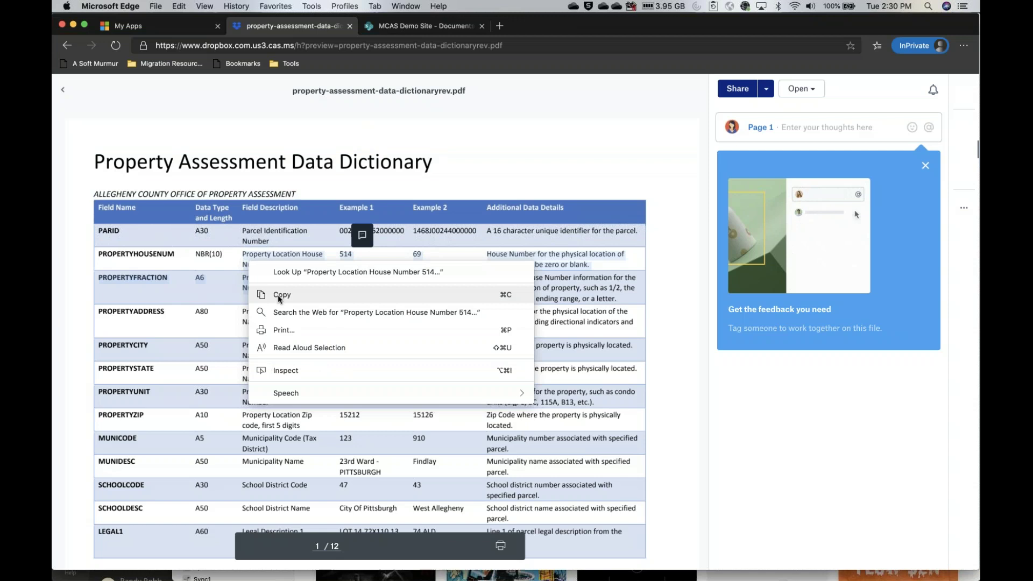
left_click(279, 295)
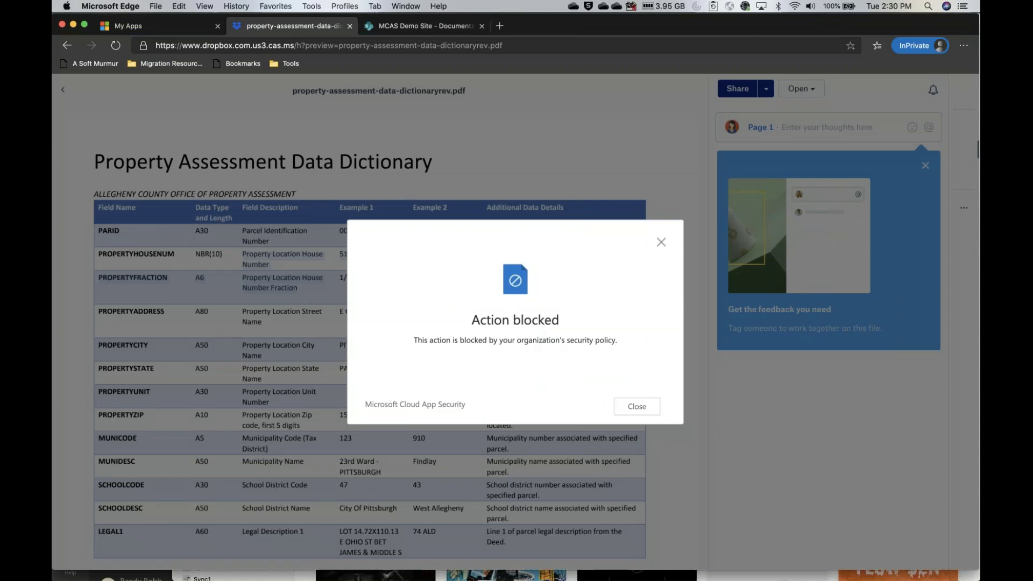
left_click(652, 410)
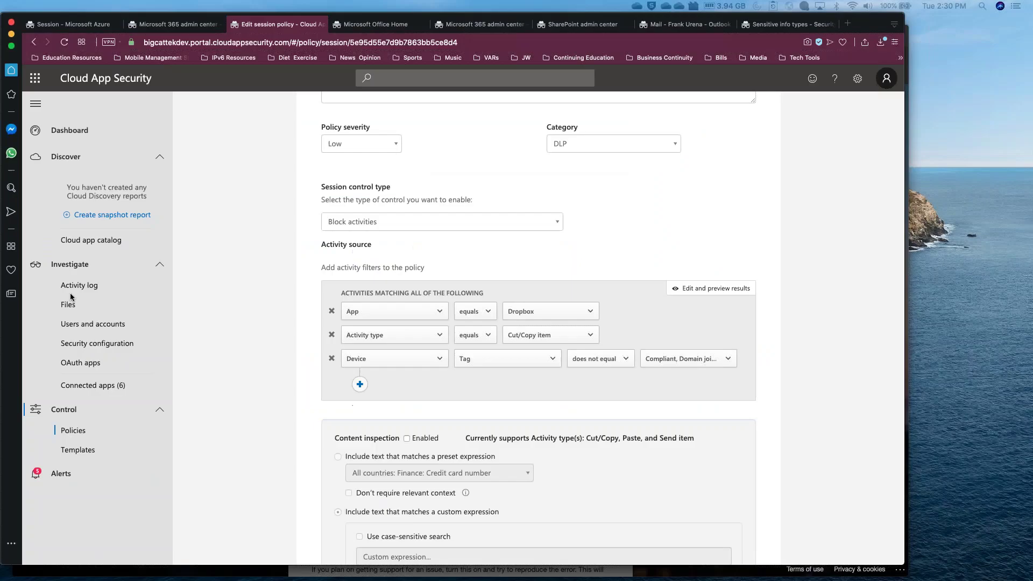
- Open the Activity log and page forward to activities 21–40 of 625
left_click(72, 287)
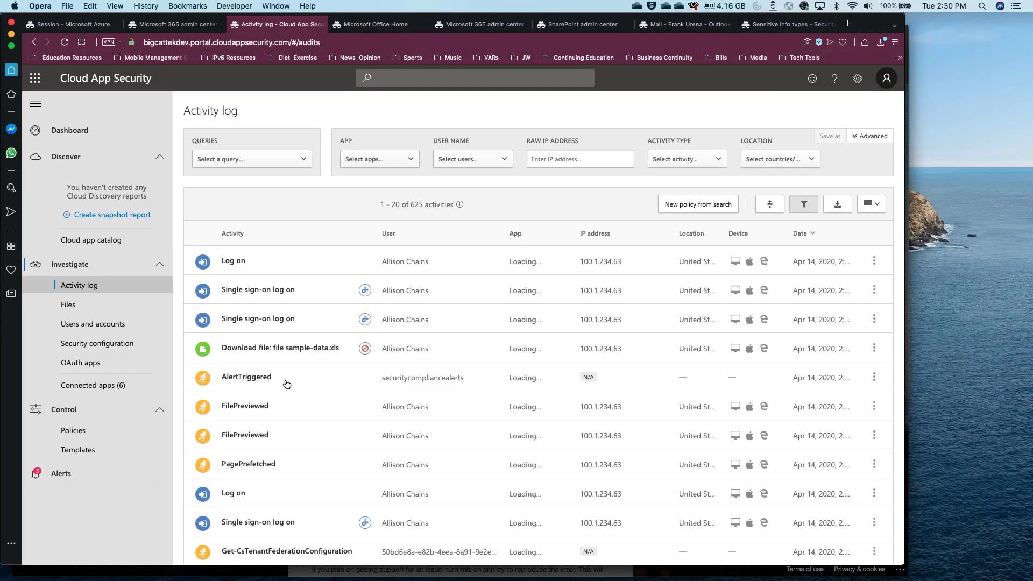
scroll(287, 384, "down", 1)
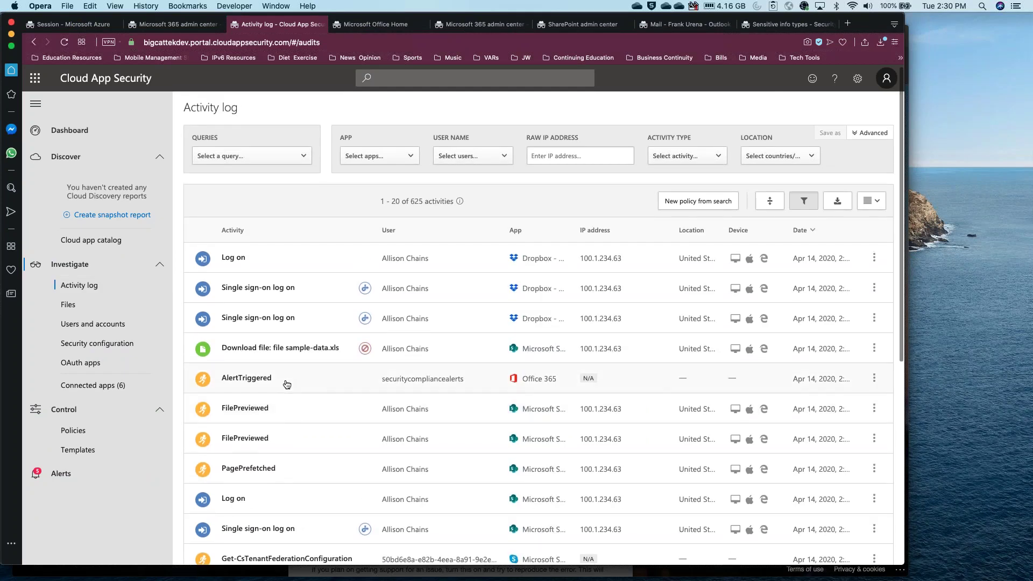
scroll(286, 384, "down", 4)
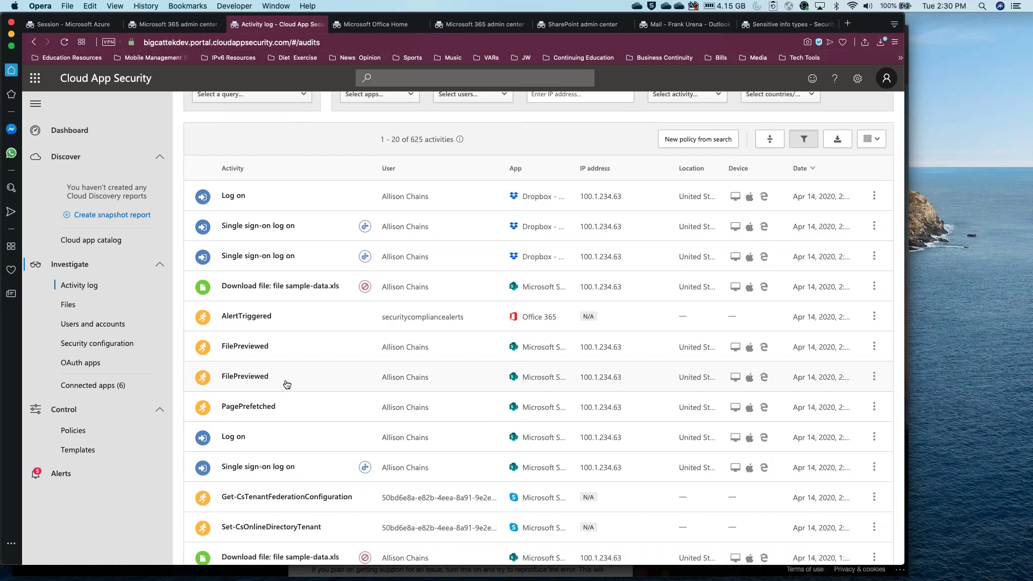
scroll(287, 384, "down", 5)
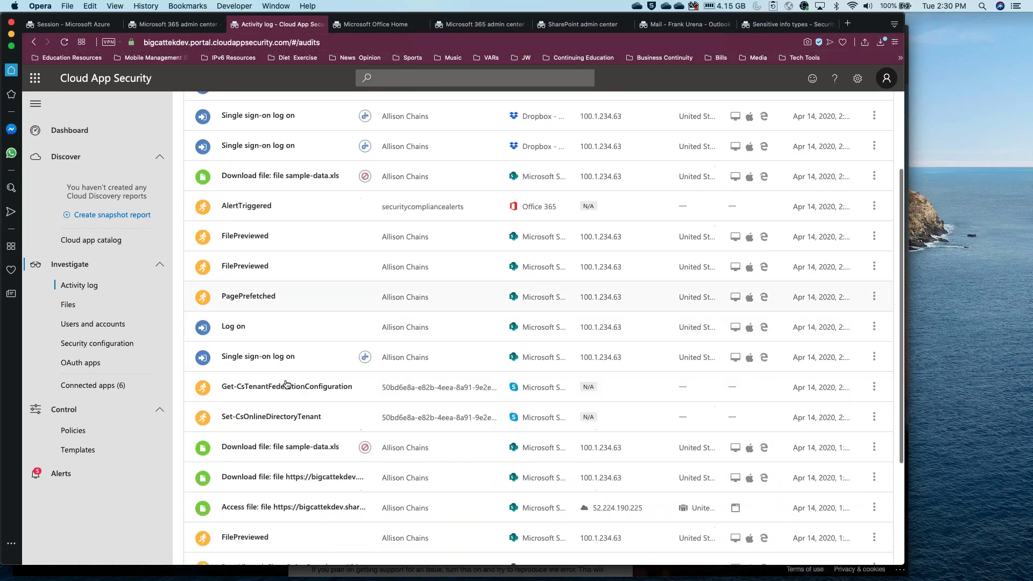
scroll(287, 384, "down", 6)
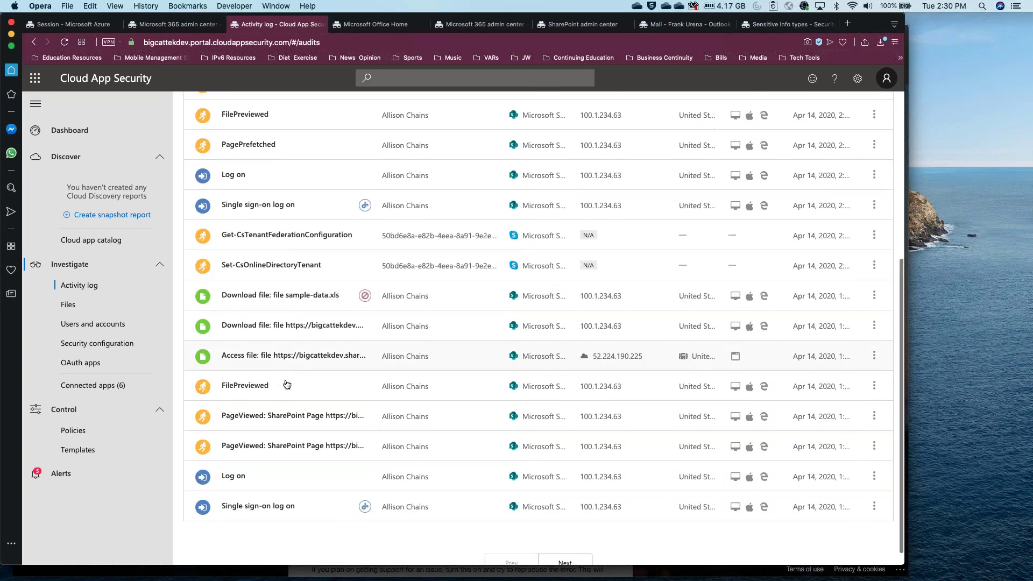
left_click(565, 545)
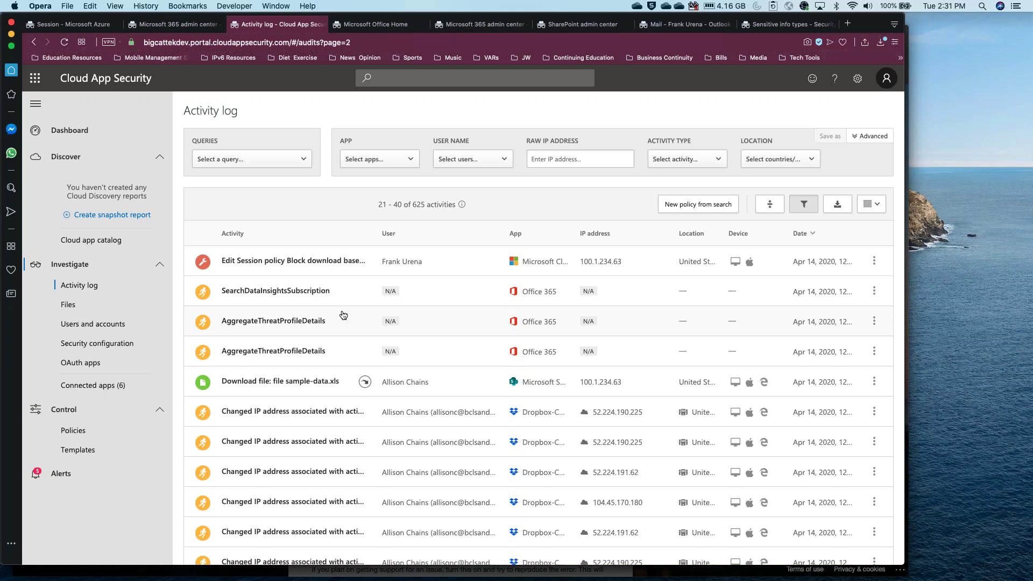
scroll(338, 407, "down", 5)
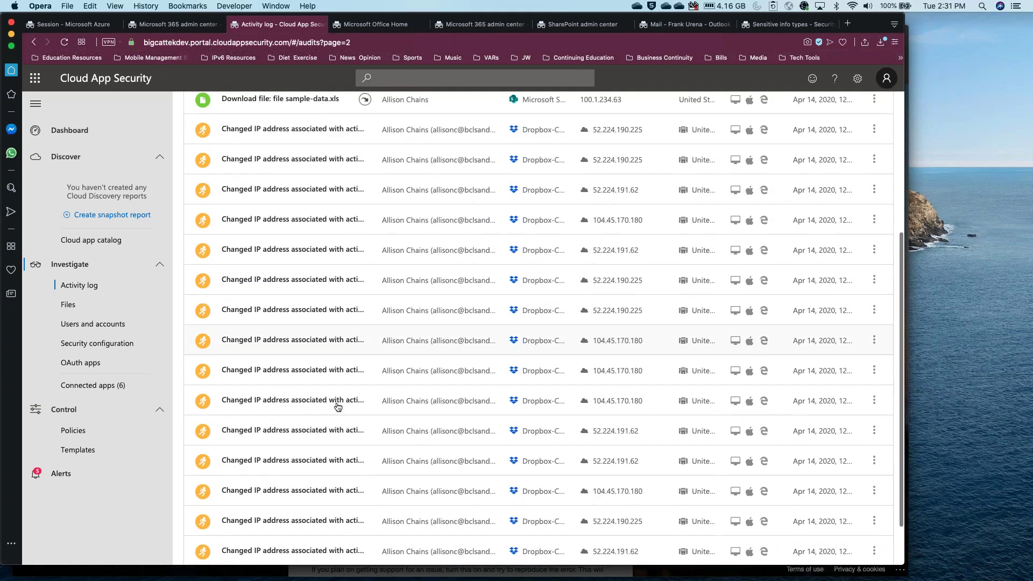
scroll(338, 406, "up", 10)
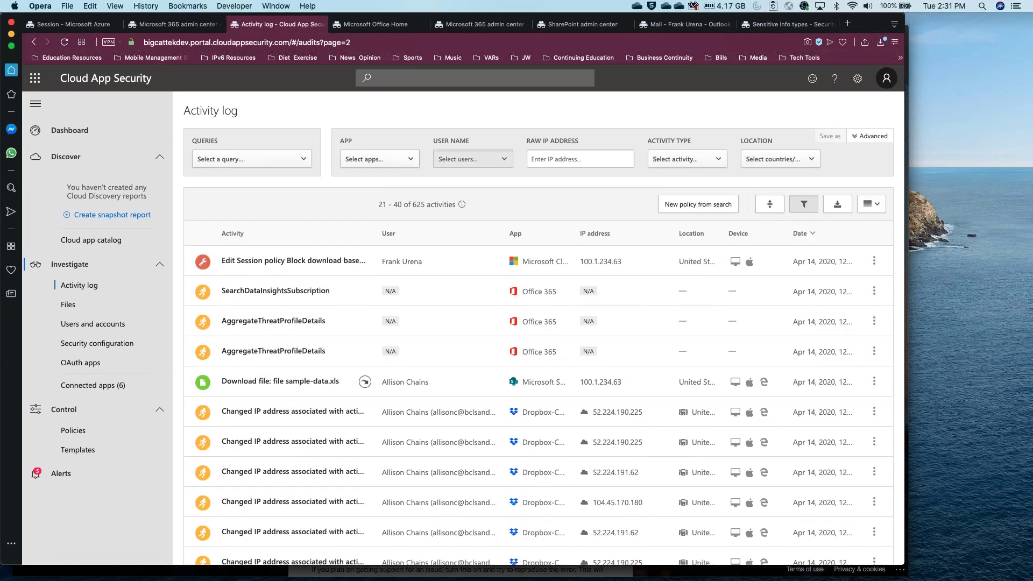
- Filter the activity log to the test user and the Dropbox app
left_click(473, 158)
left_click(489, 221)
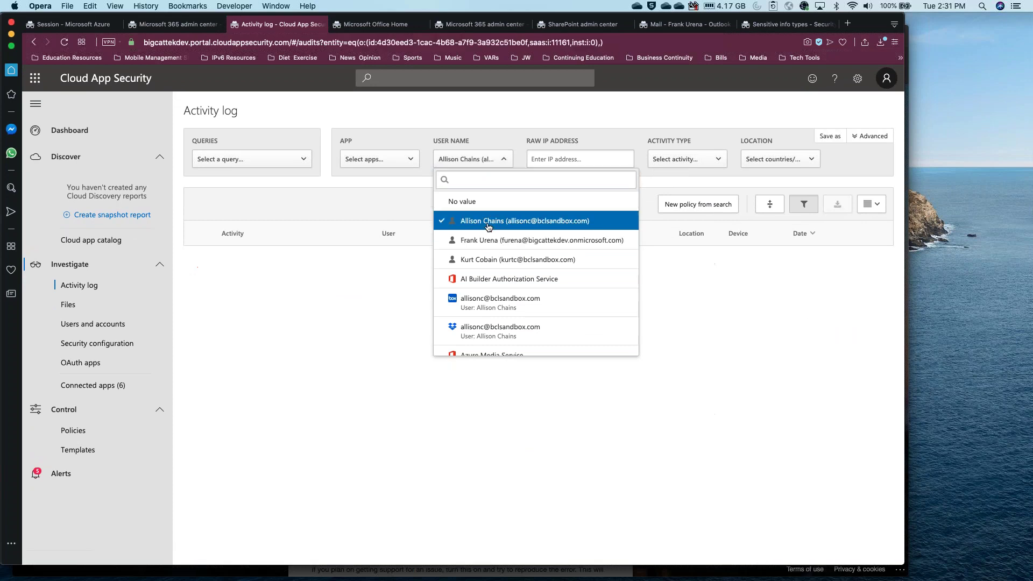
left_click(356, 159)
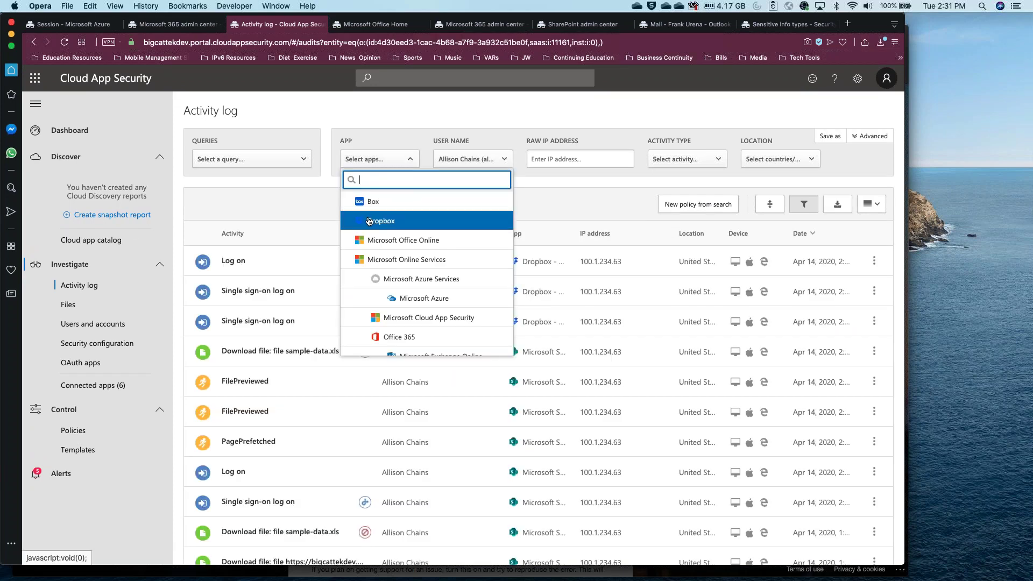
left_click(369, 221)
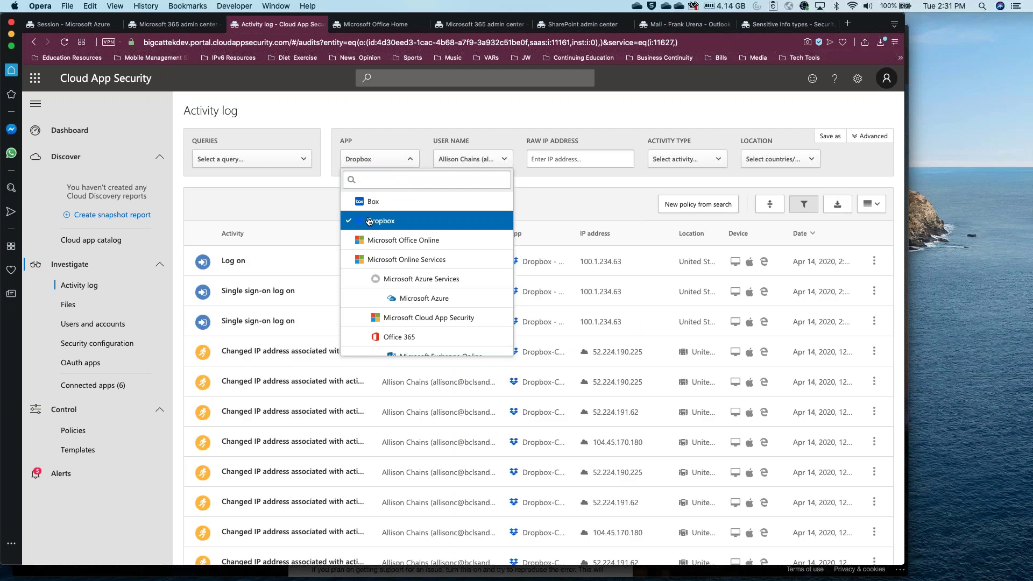
left_click(304, 228)
- Go to page 3 and expand the blocked Dropbox Cut/Copy item entry
scroll(322, 347, "down", 3)
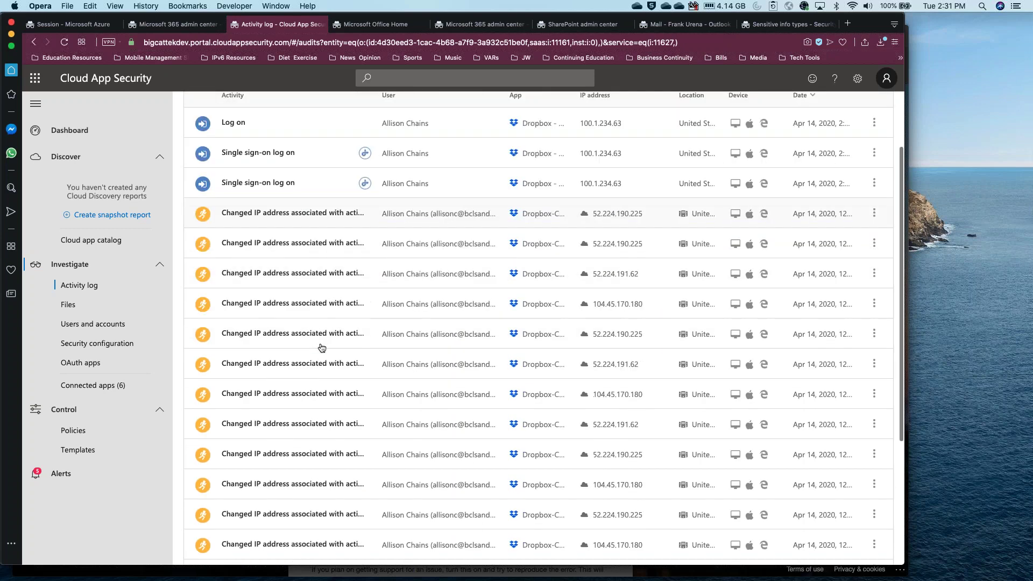
scroll(321, 347, "down", 10)
left_click(565, 545)
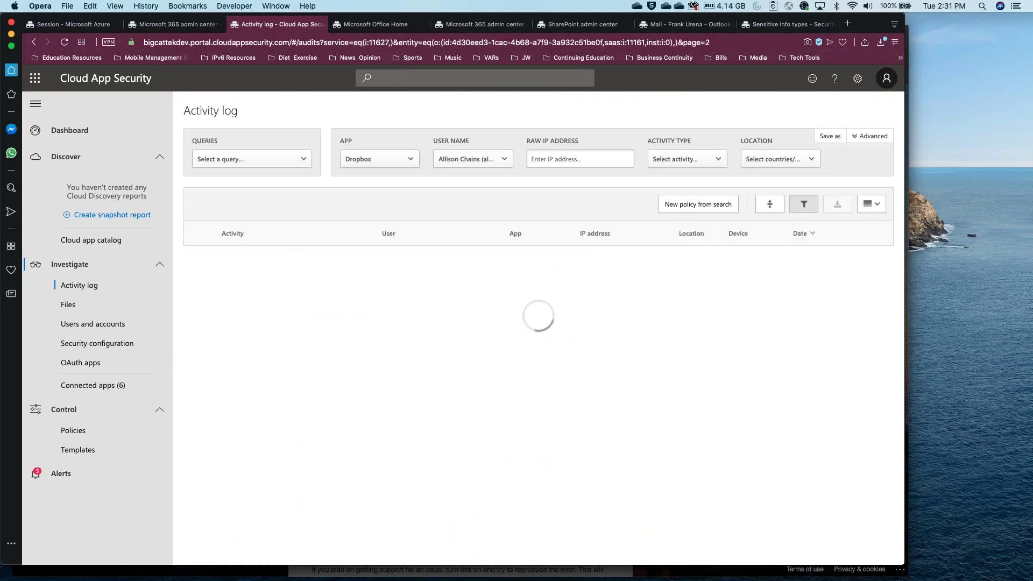
scroll(505, 407, "down", 10)
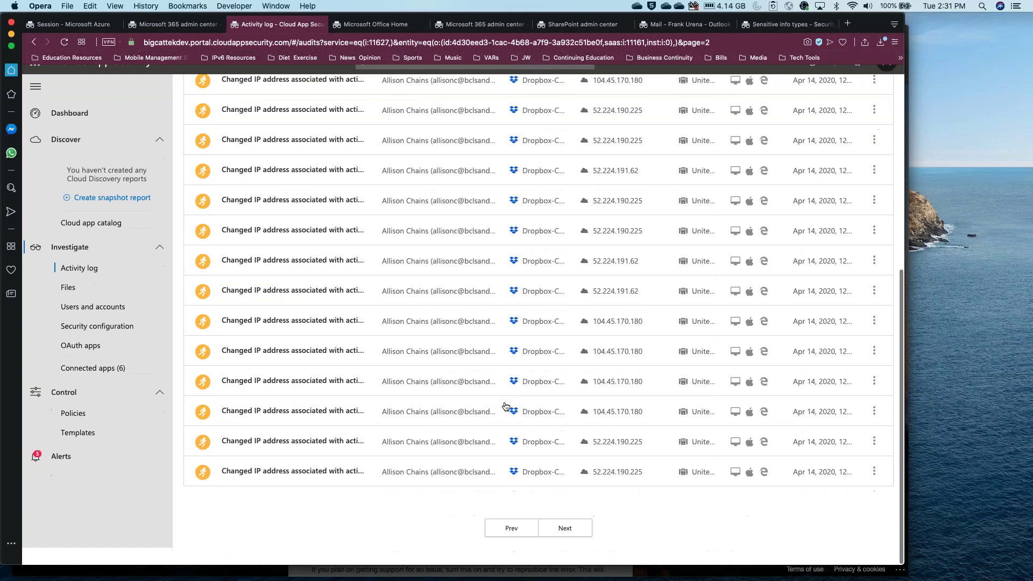
left_click(572, 543)
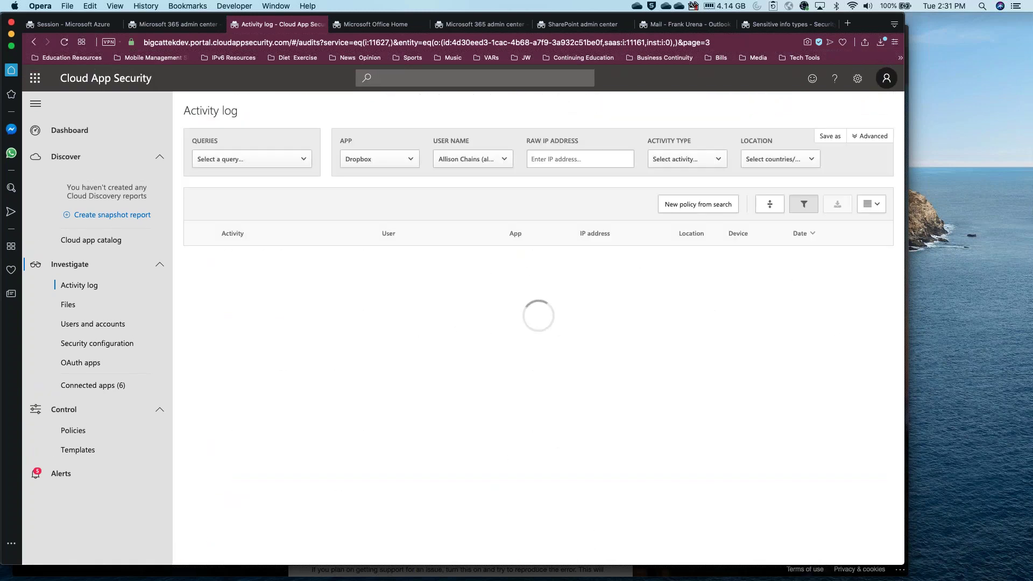
scroll(537, 328, "down", 10)
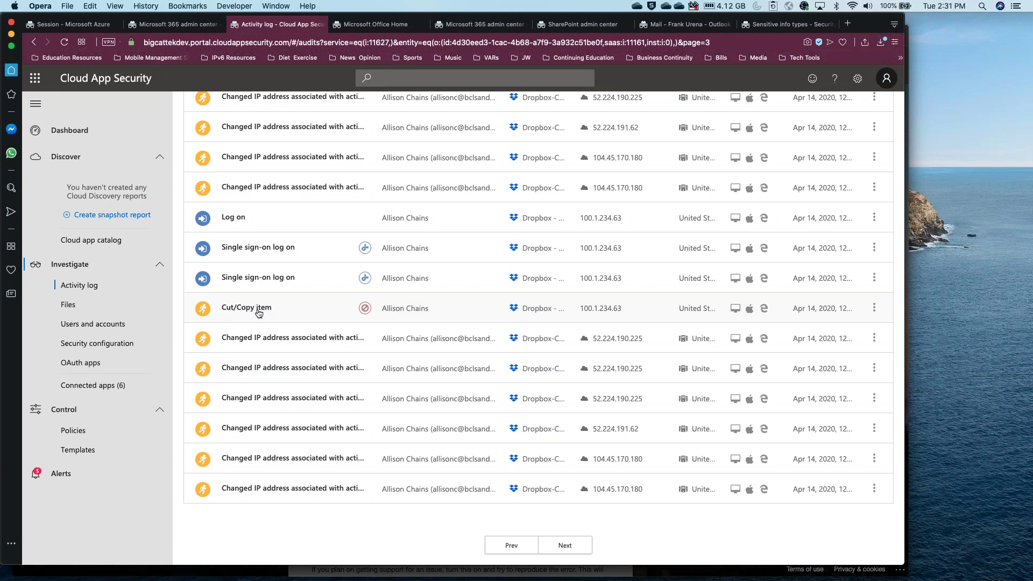
mouse_move(364, 313)
left_click(452, 314)
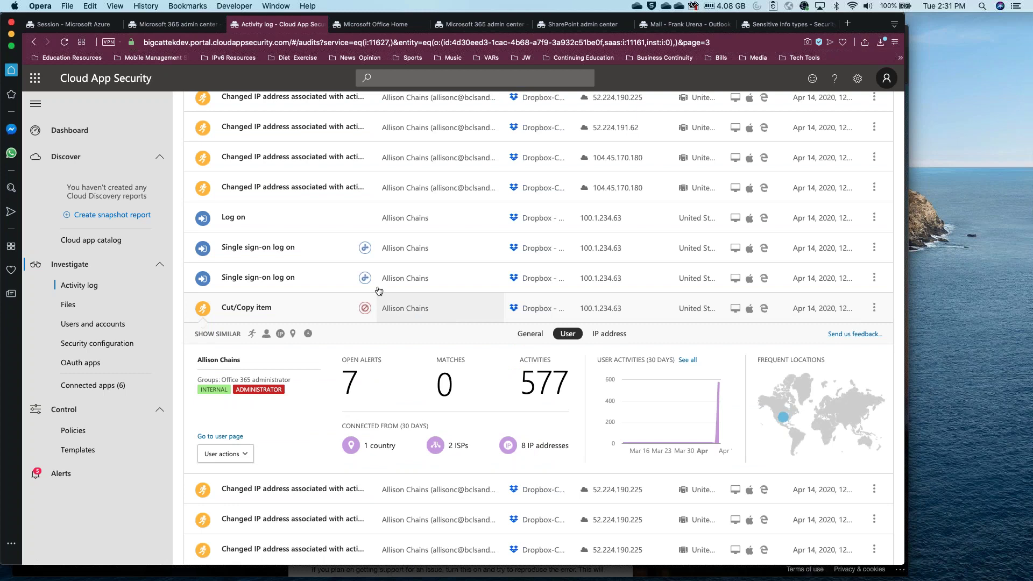
scroll(223, 400, "up", 3)
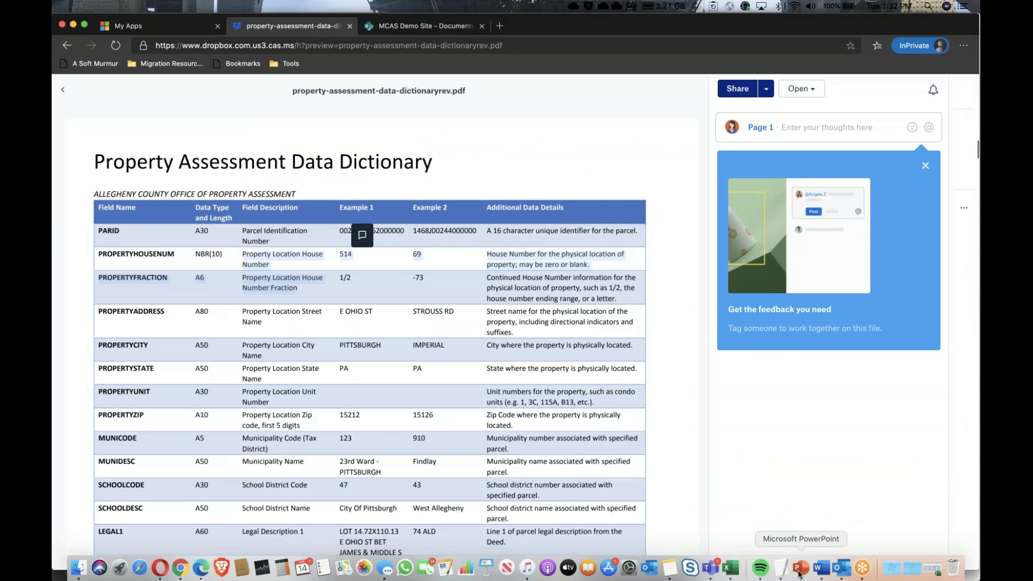
- Show PowerPoint's closing slide 17, 'Thanks for your time! Any questions?', then return to the browser
left_click(800, 568)
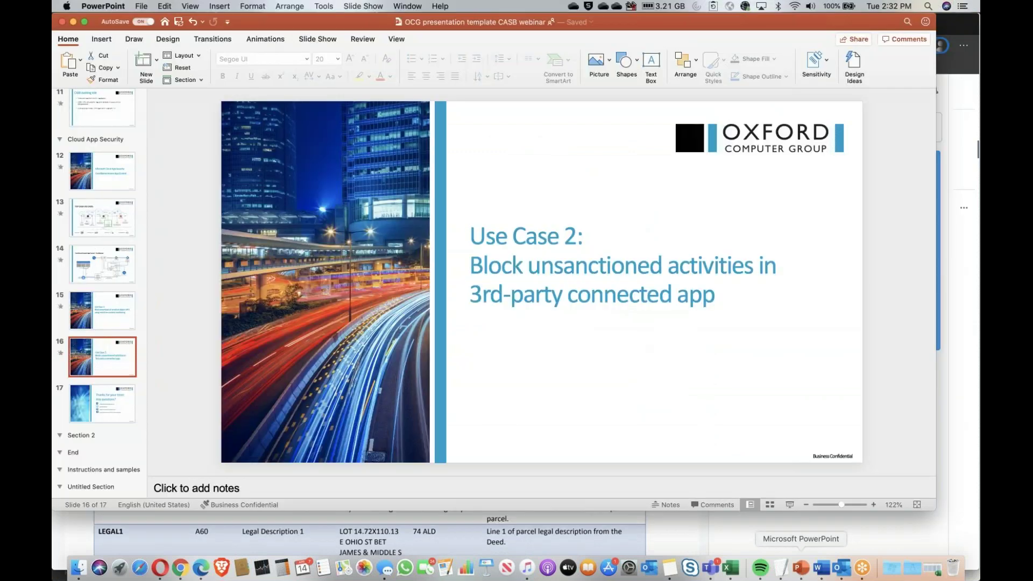
left_click(119, 400)
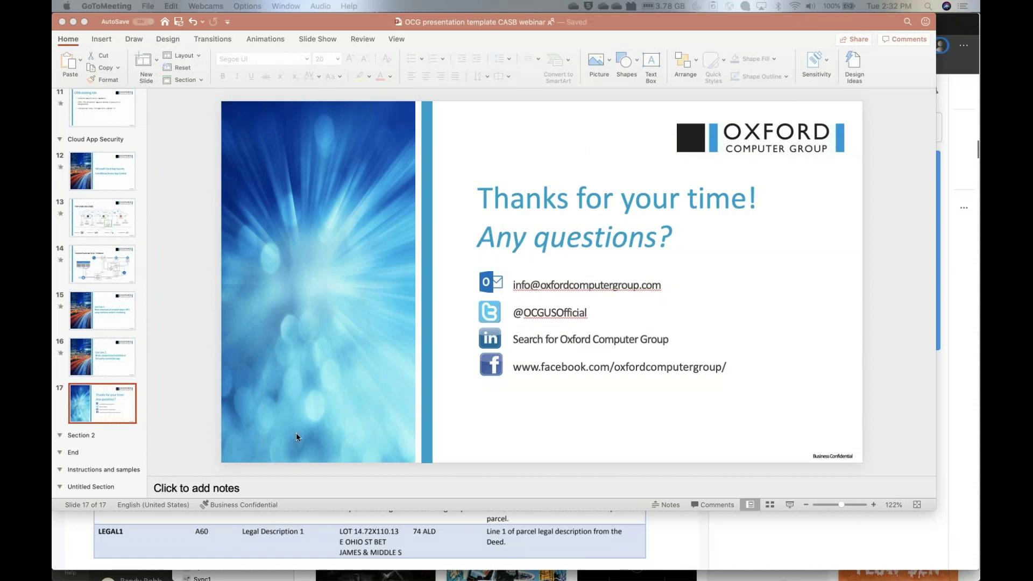
left_click(406, 534)
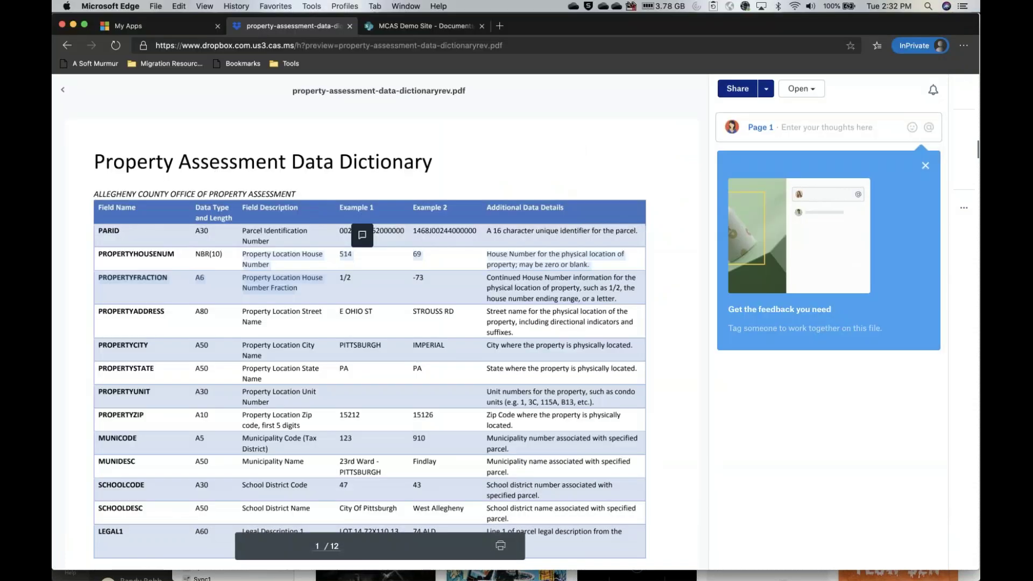
- Close the PDF preview, relaunch Dropbox for Business, and hide the monitoring notice for one week
left_click(350, 26)
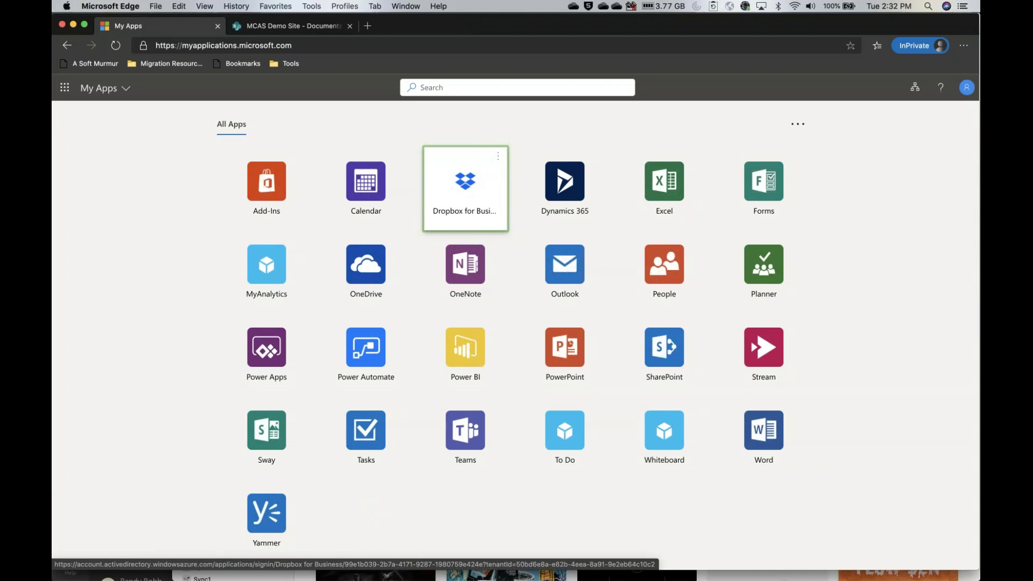
left_click(477, 192)
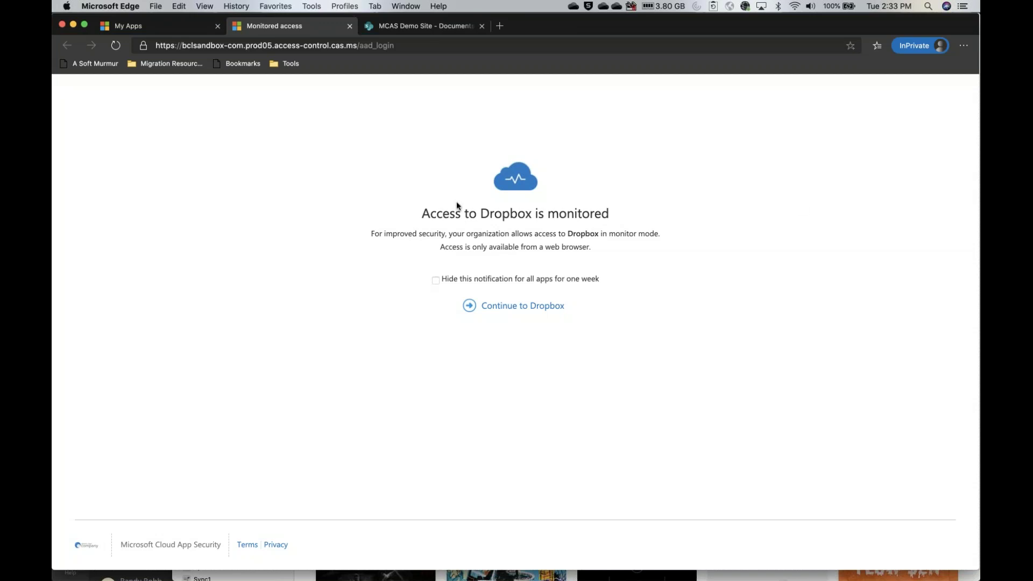
left_click(436, 280)
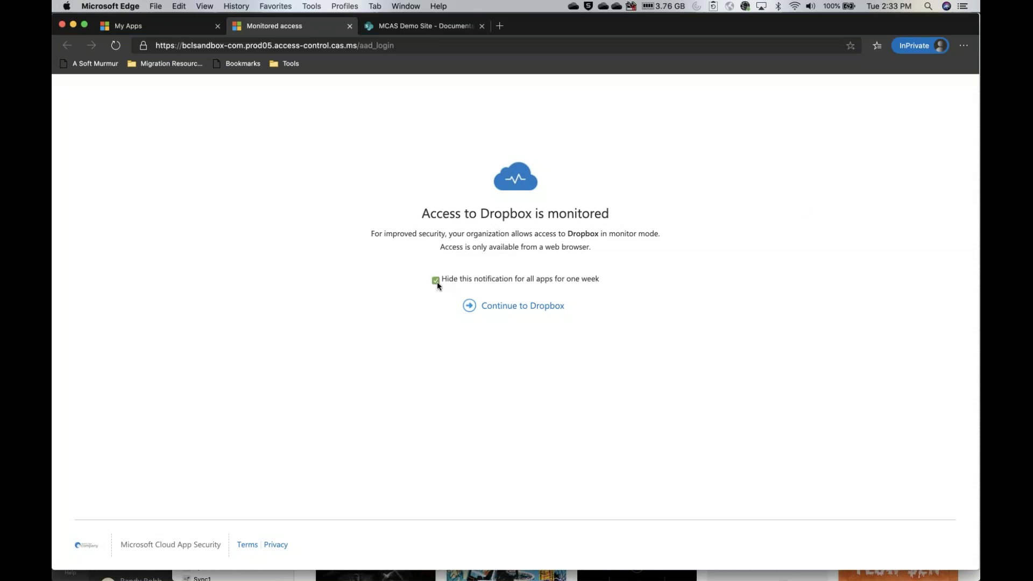